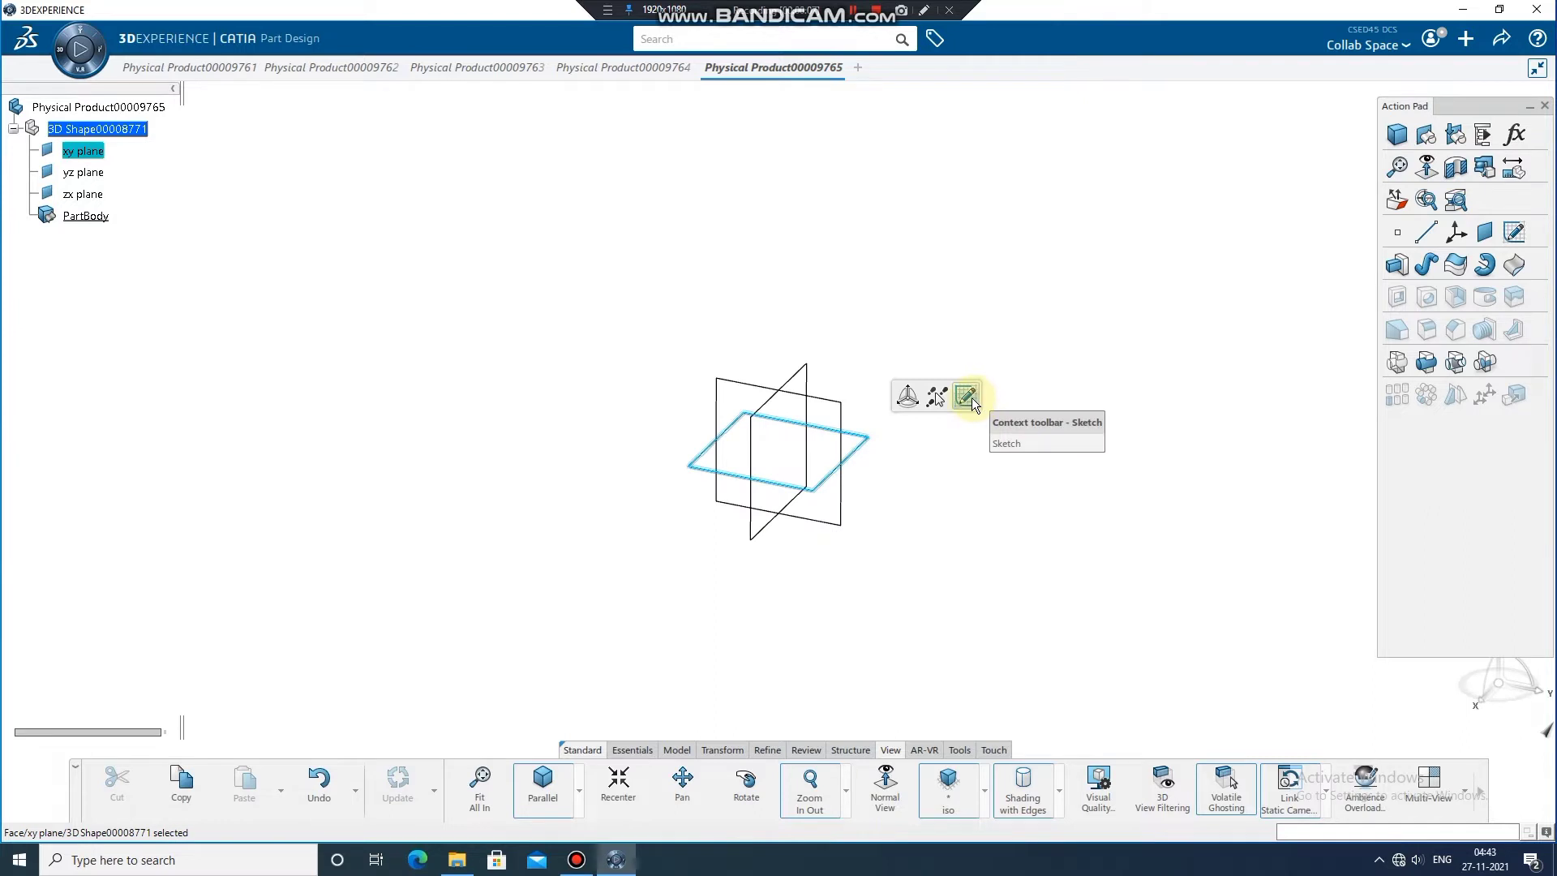
Step: Sketch a circle centred on the origin of the xy plane, about 26.5 mm in diameter
click(968, 399)
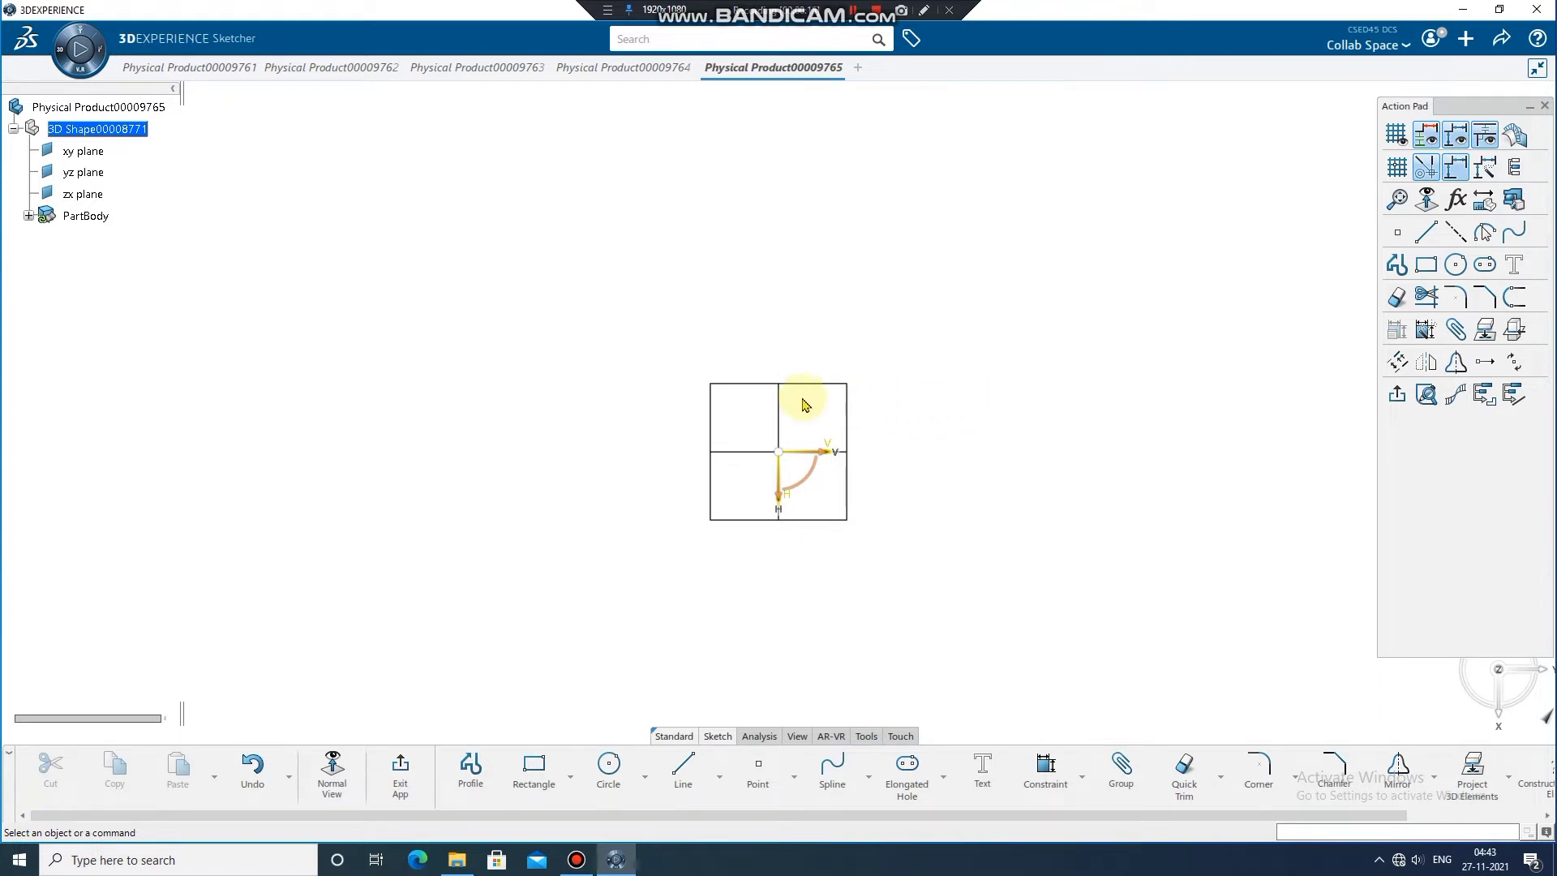
click(609, 765)
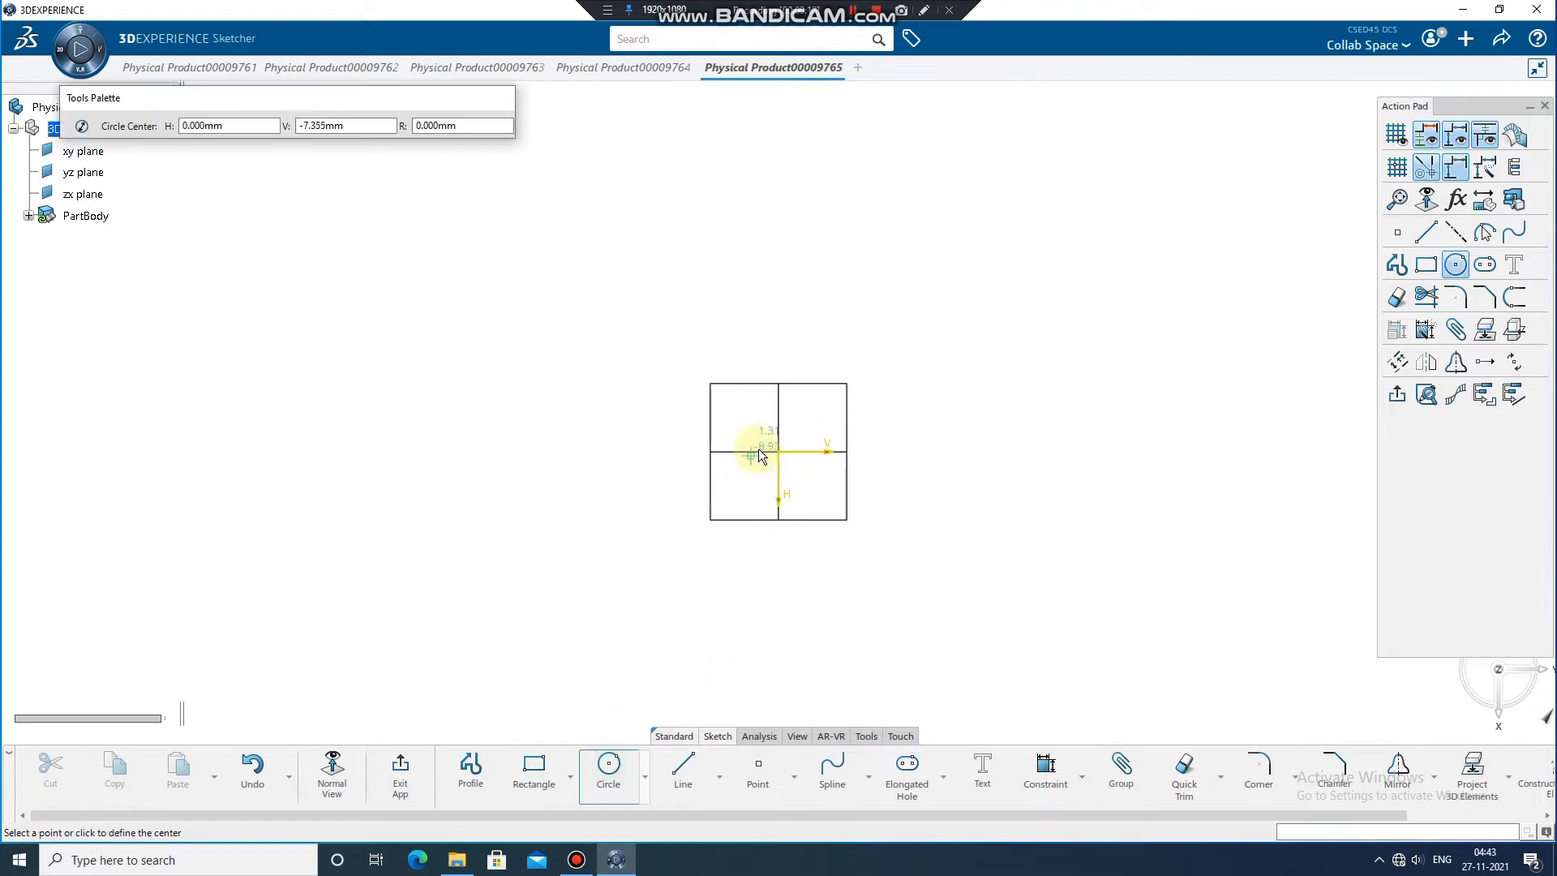
click(780, 452)
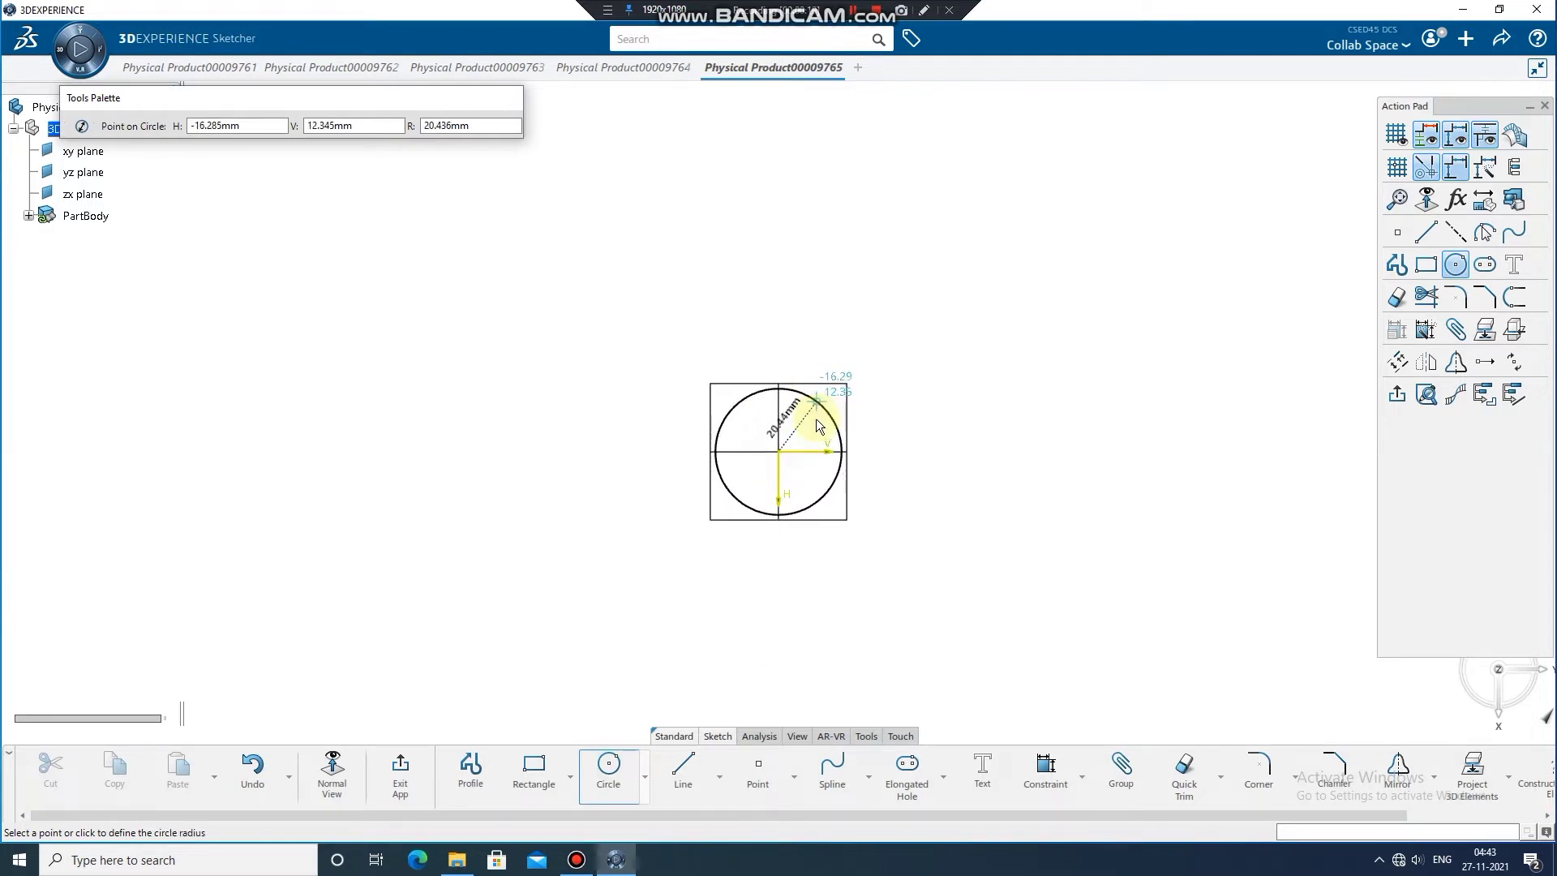
click(811, 426)
Step: Dimension the circle's diameter, set it to 40 mm, and finish the sketch
click(1037, 778)
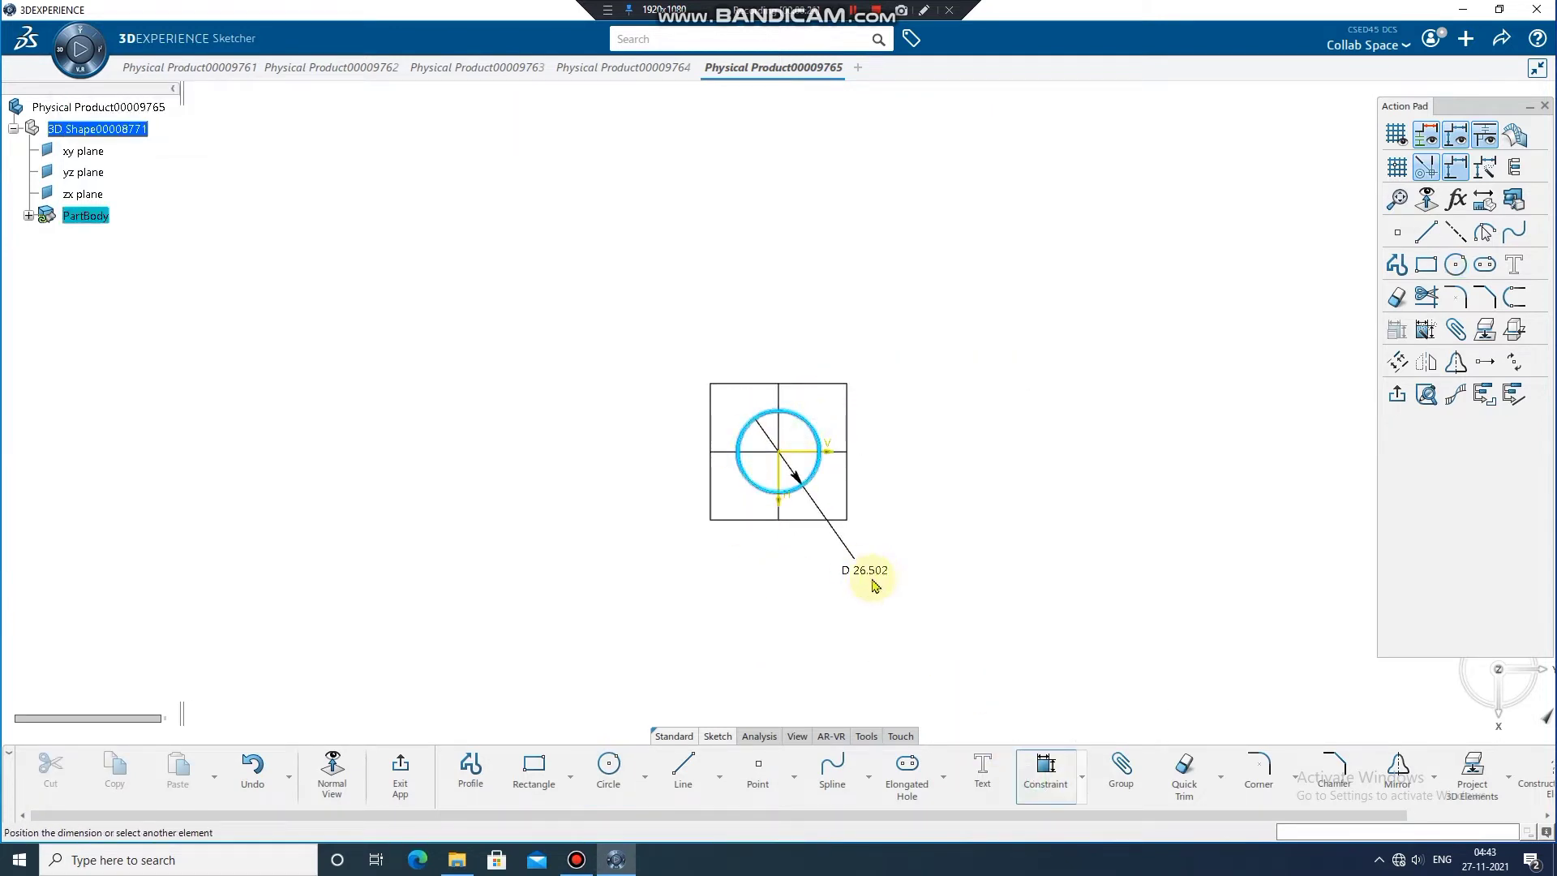
click(828, 516)
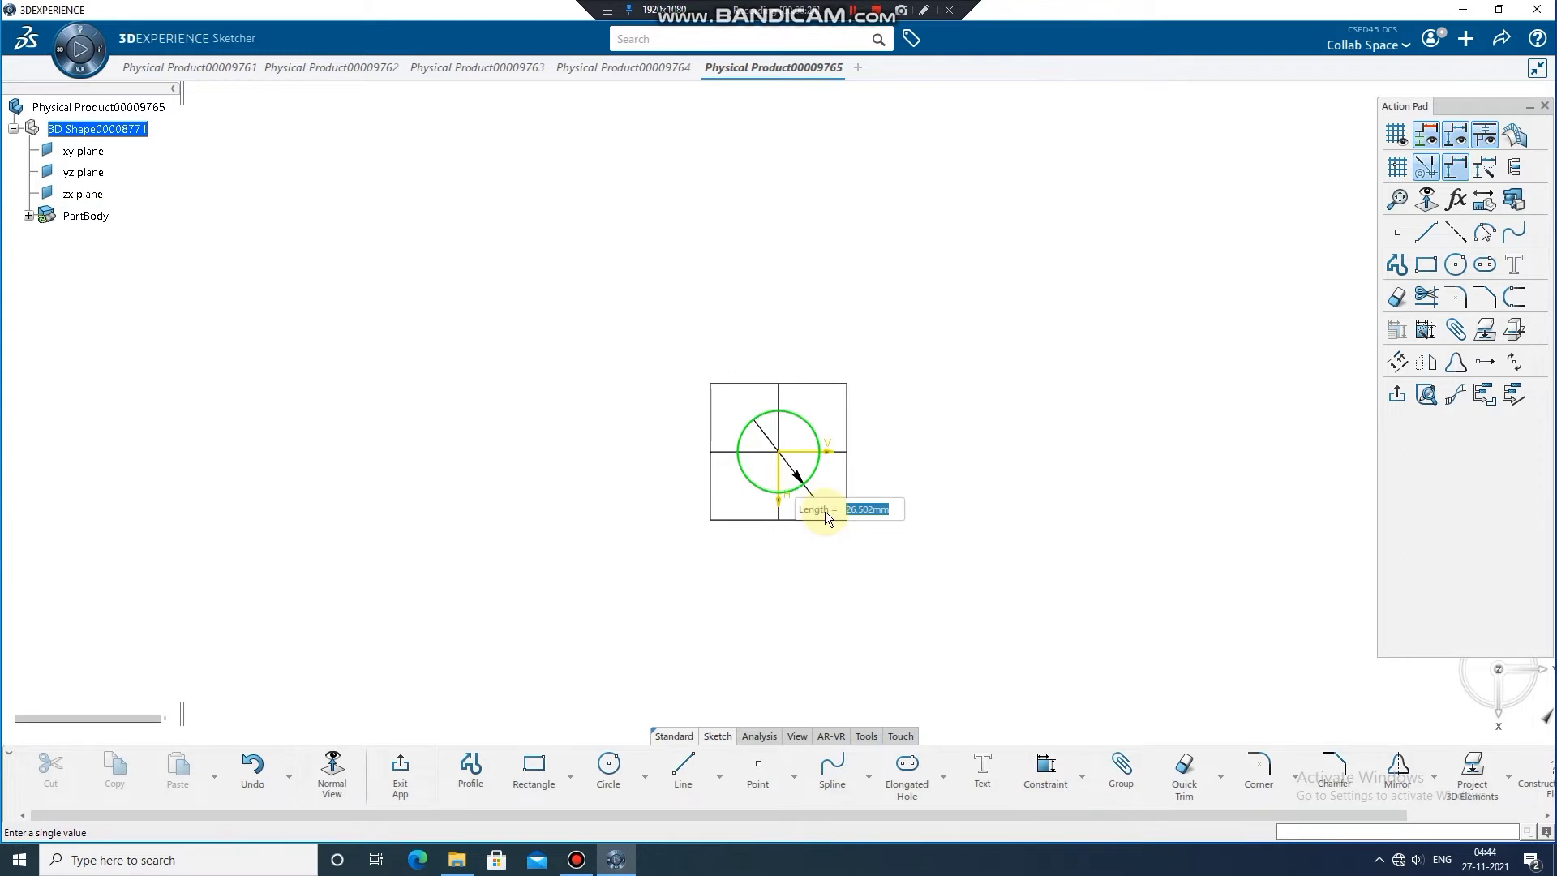
text(40)
key(Return)
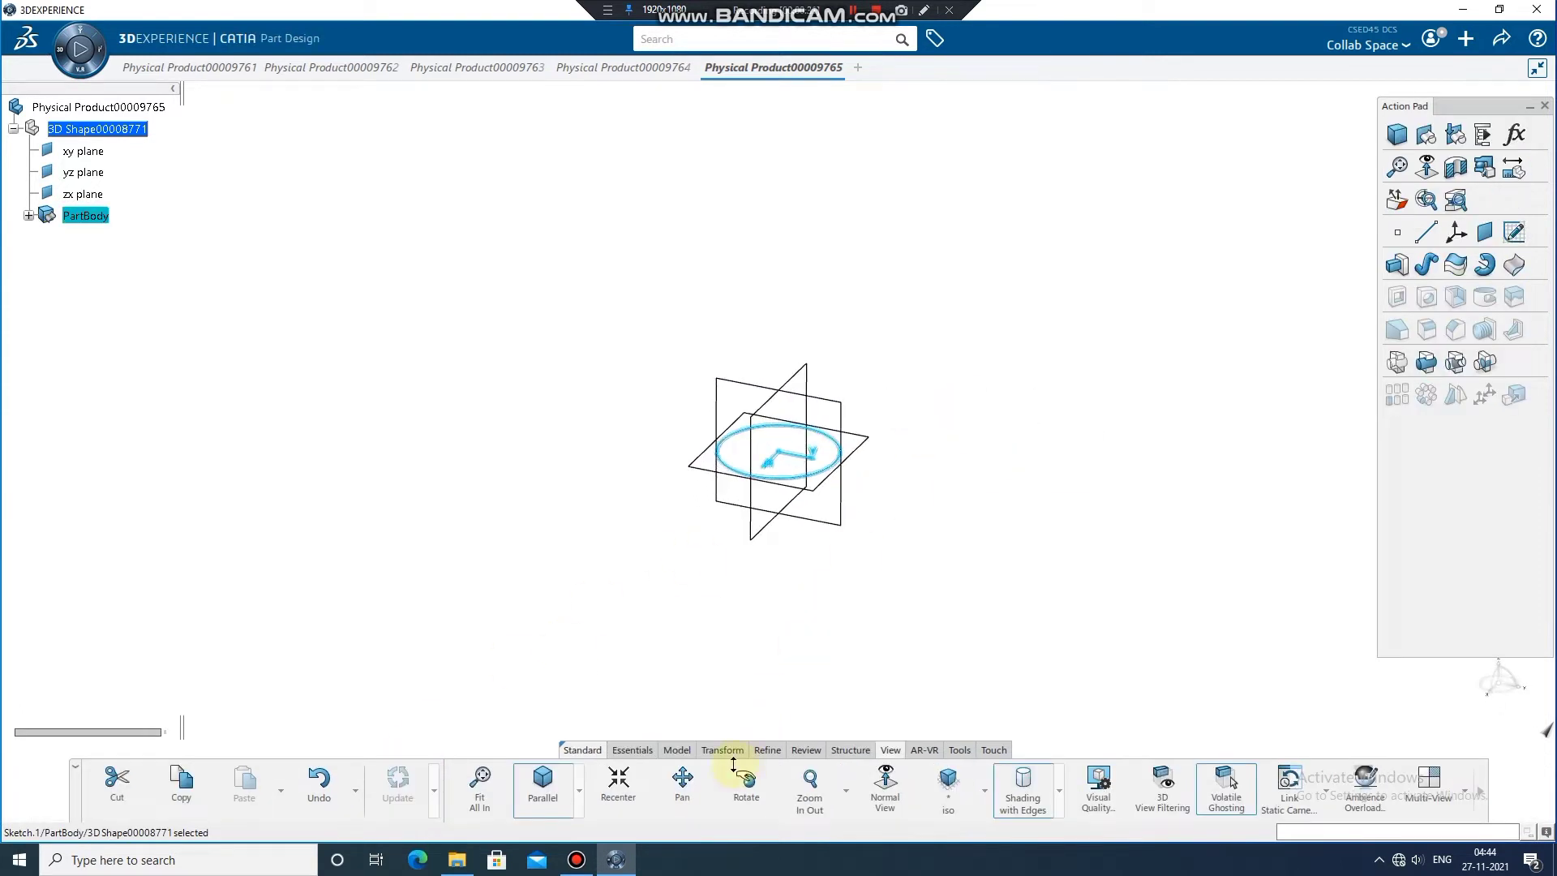
Step: Pad the circle symmetrically to both sides of its sketch plane with a length of 380/2 mm
click(644, 748)
click(797, 769)
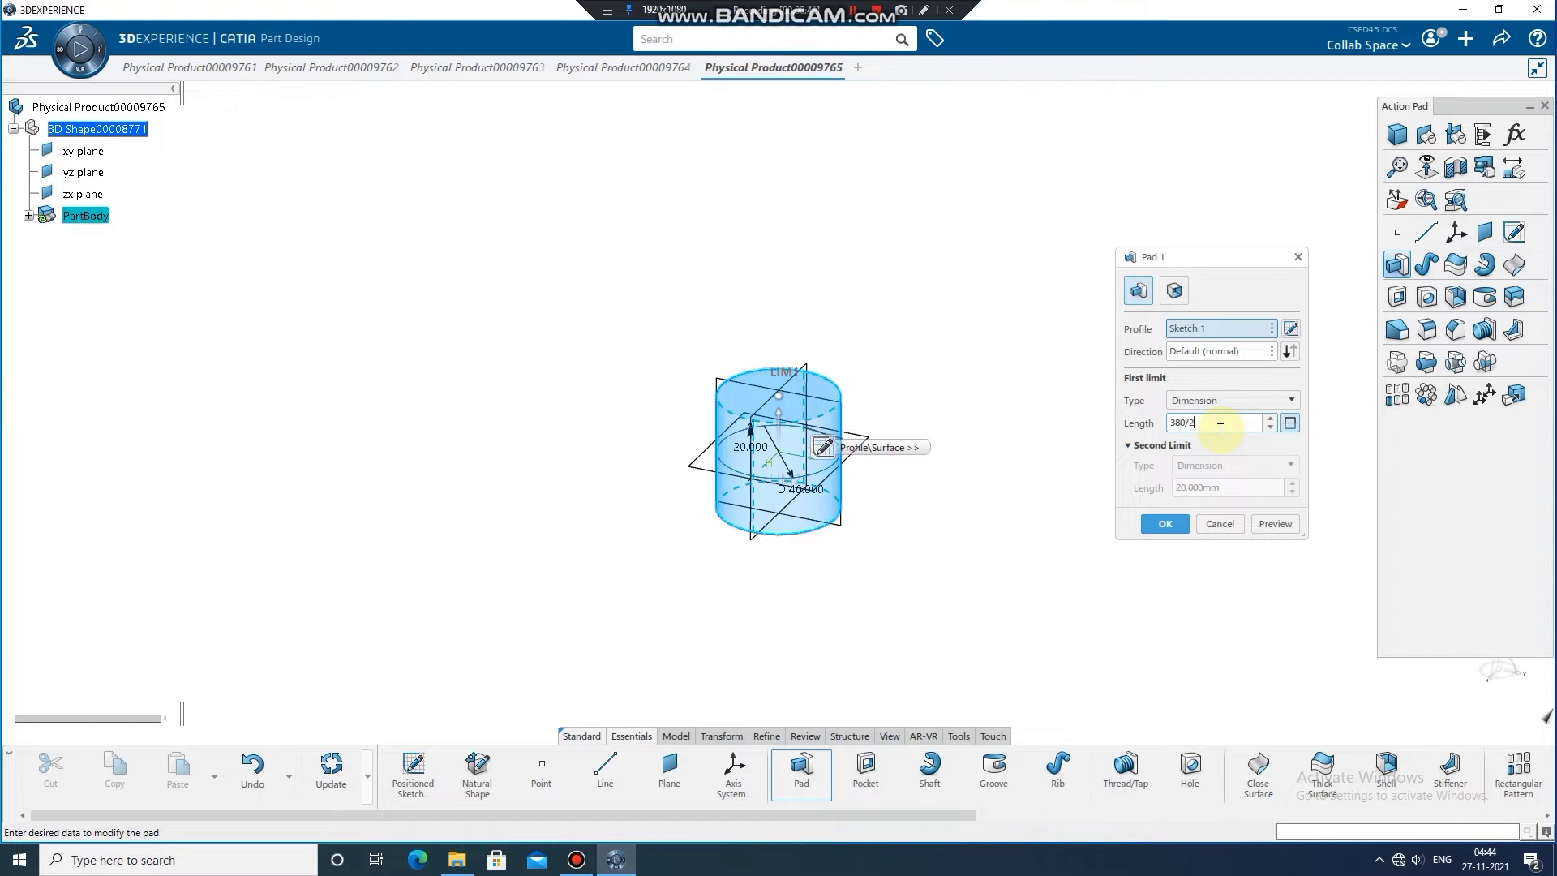
key(Return)
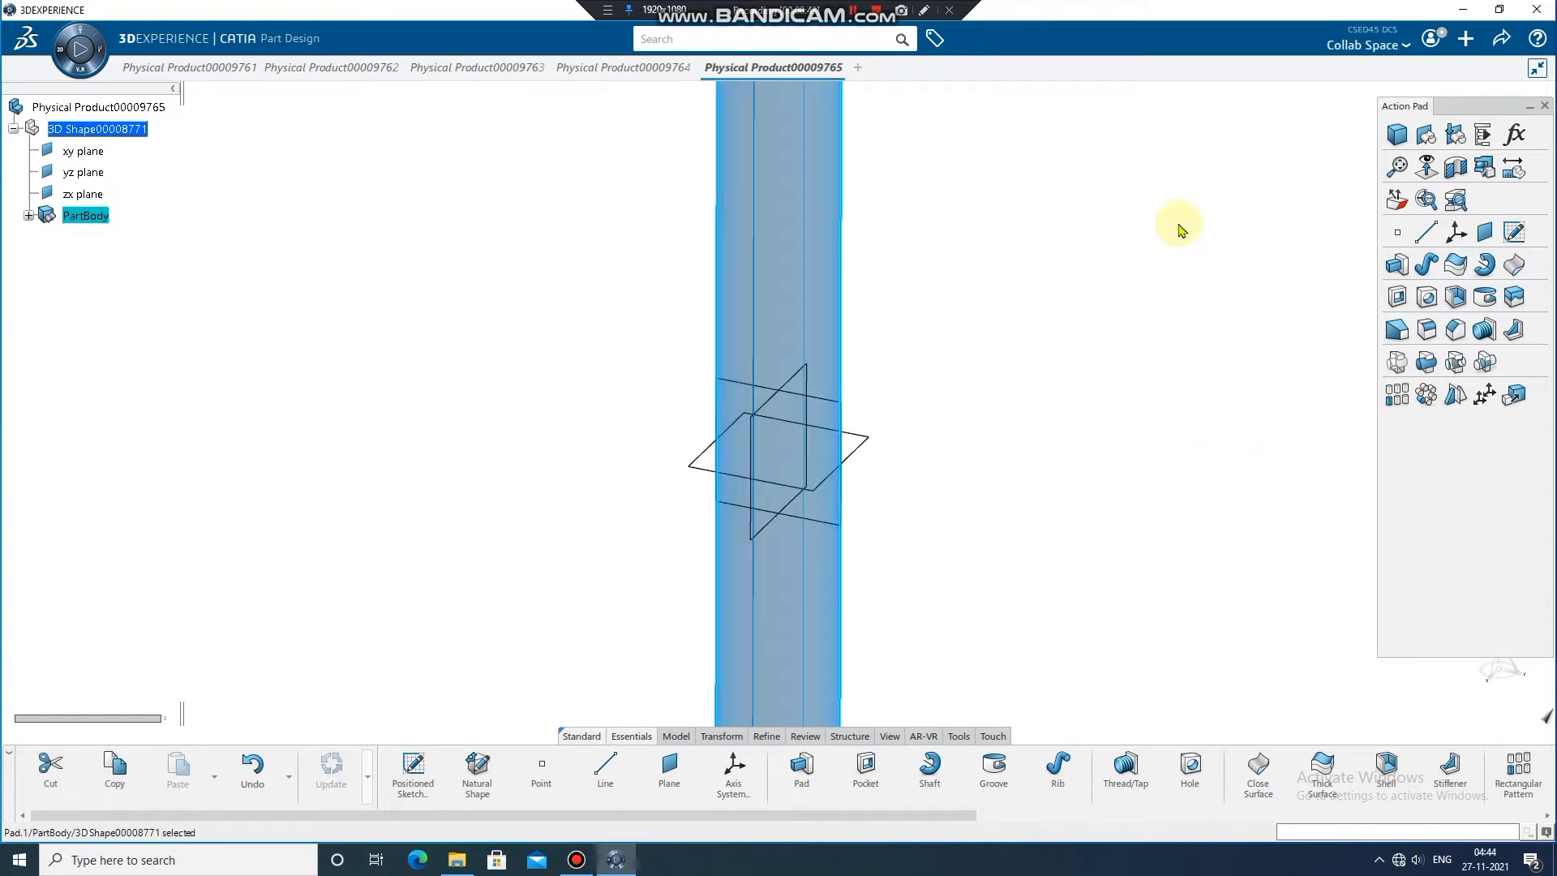
Step: Create a reference plane offset 20 mm from the yz plane
middle_drag(938, 315, 933, 416)
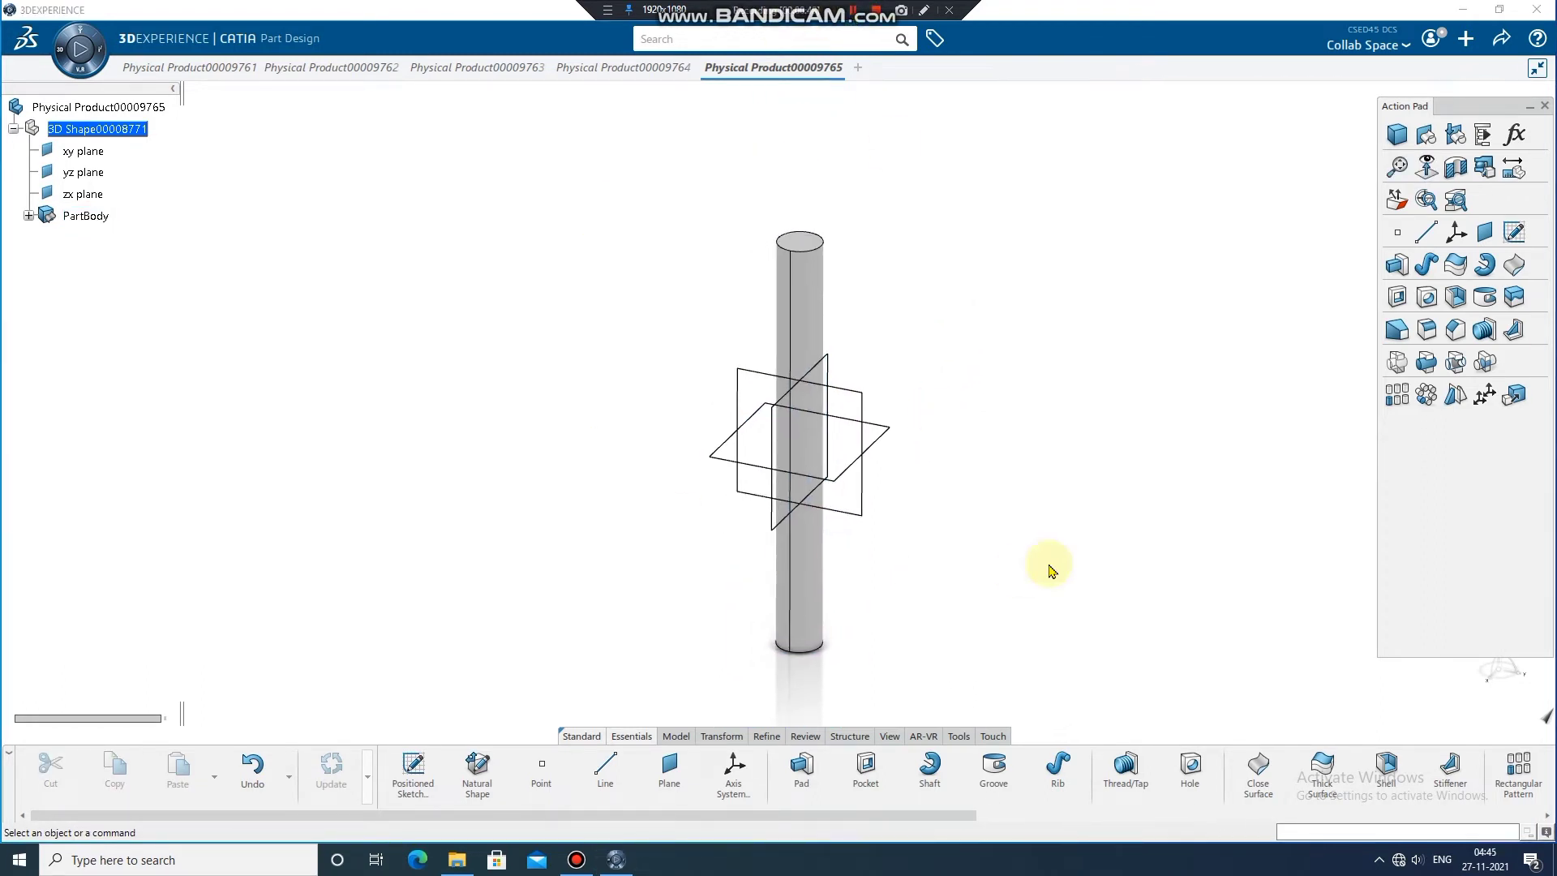
click(852, 391)
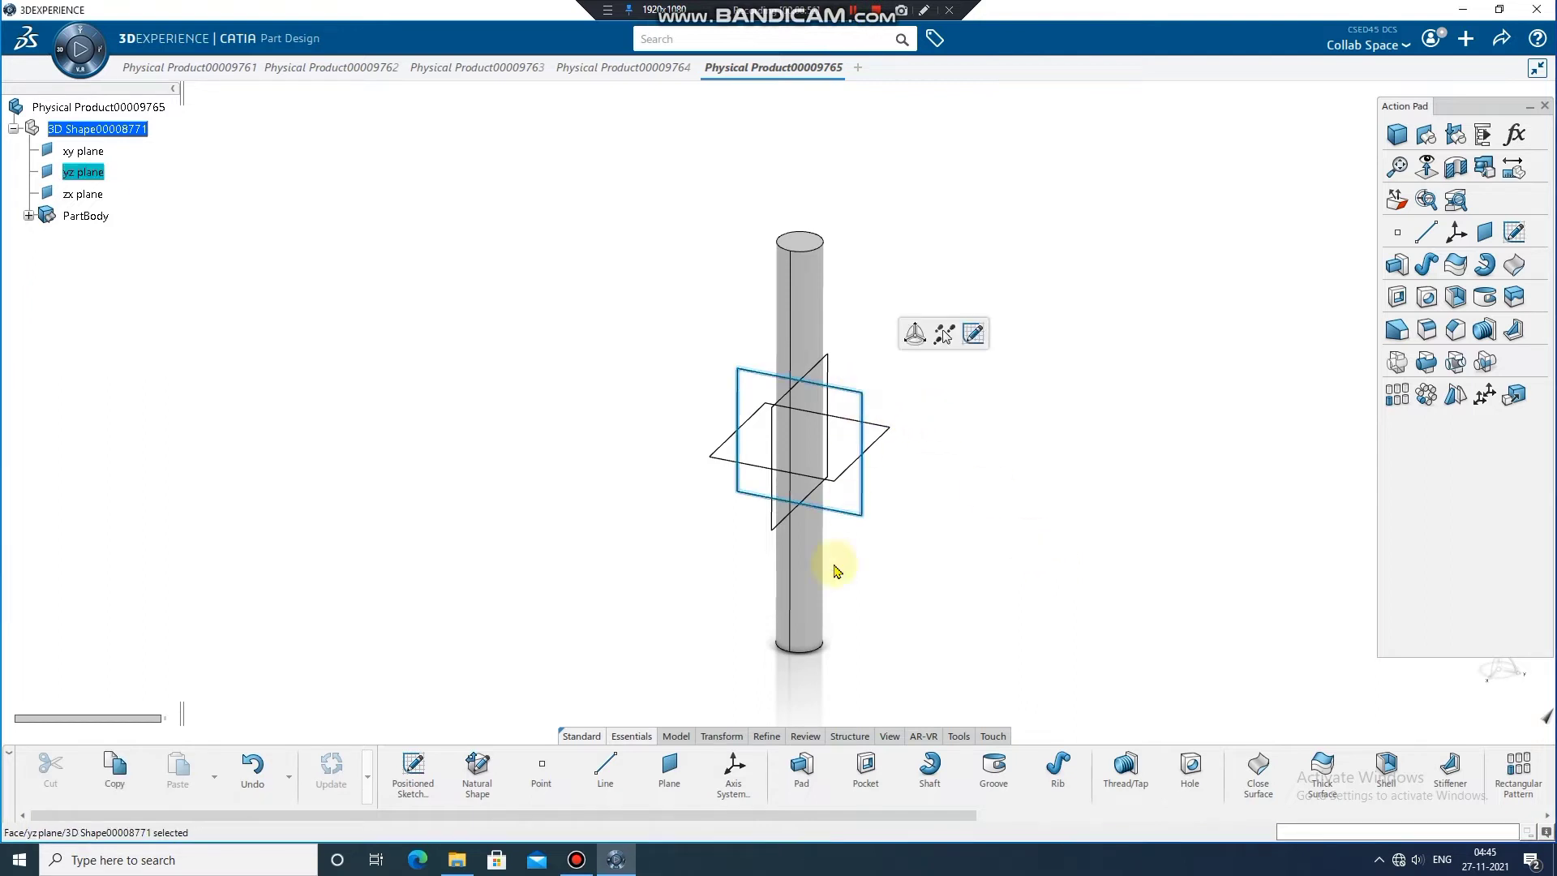
click(680, 786)
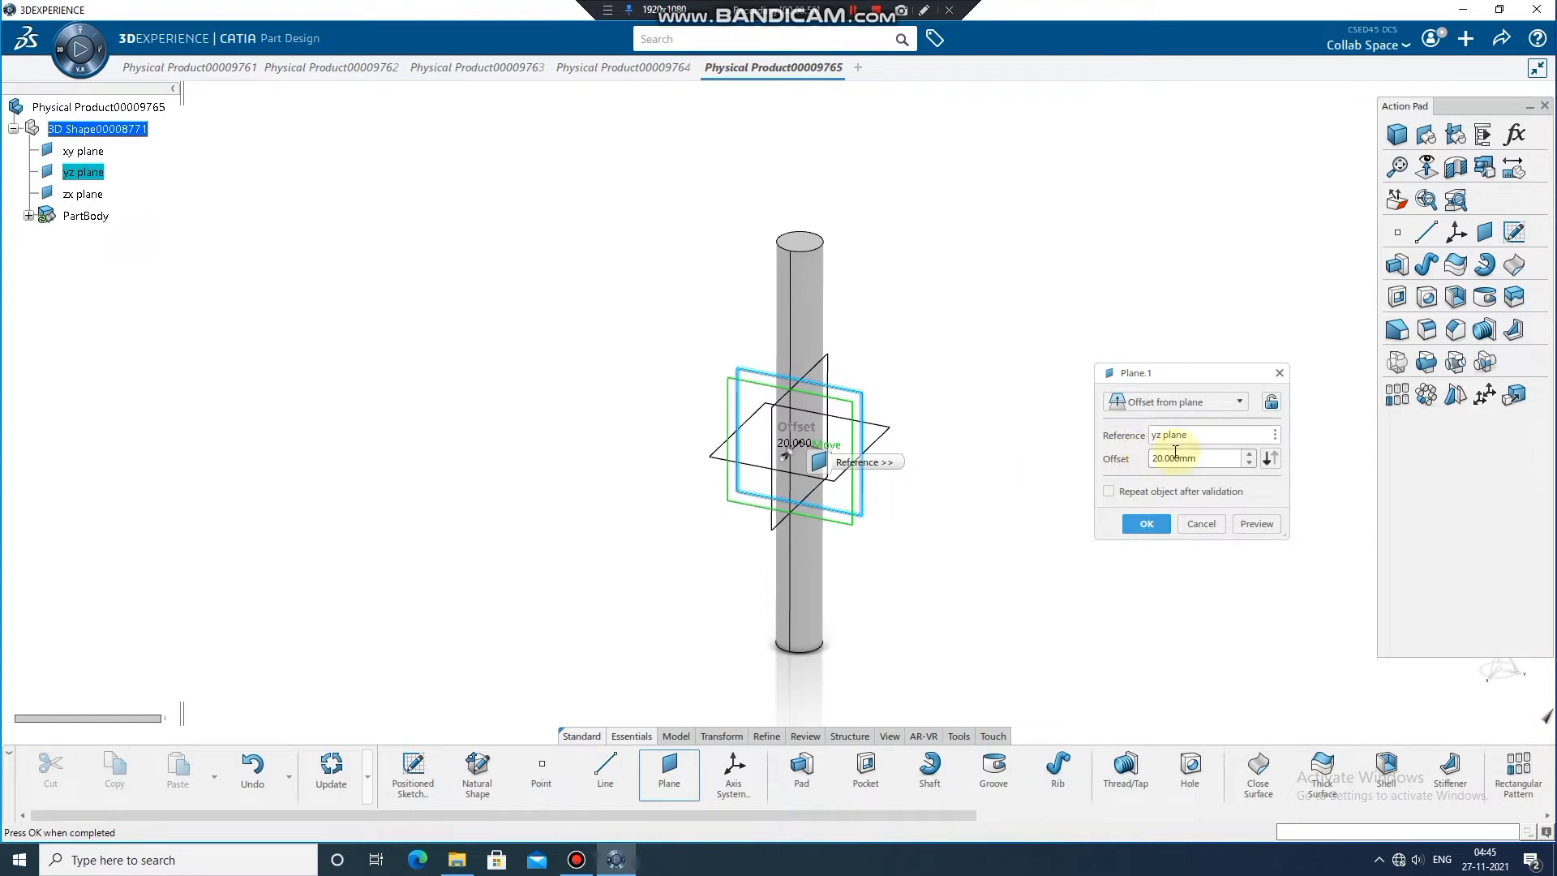
click(1147, 523)
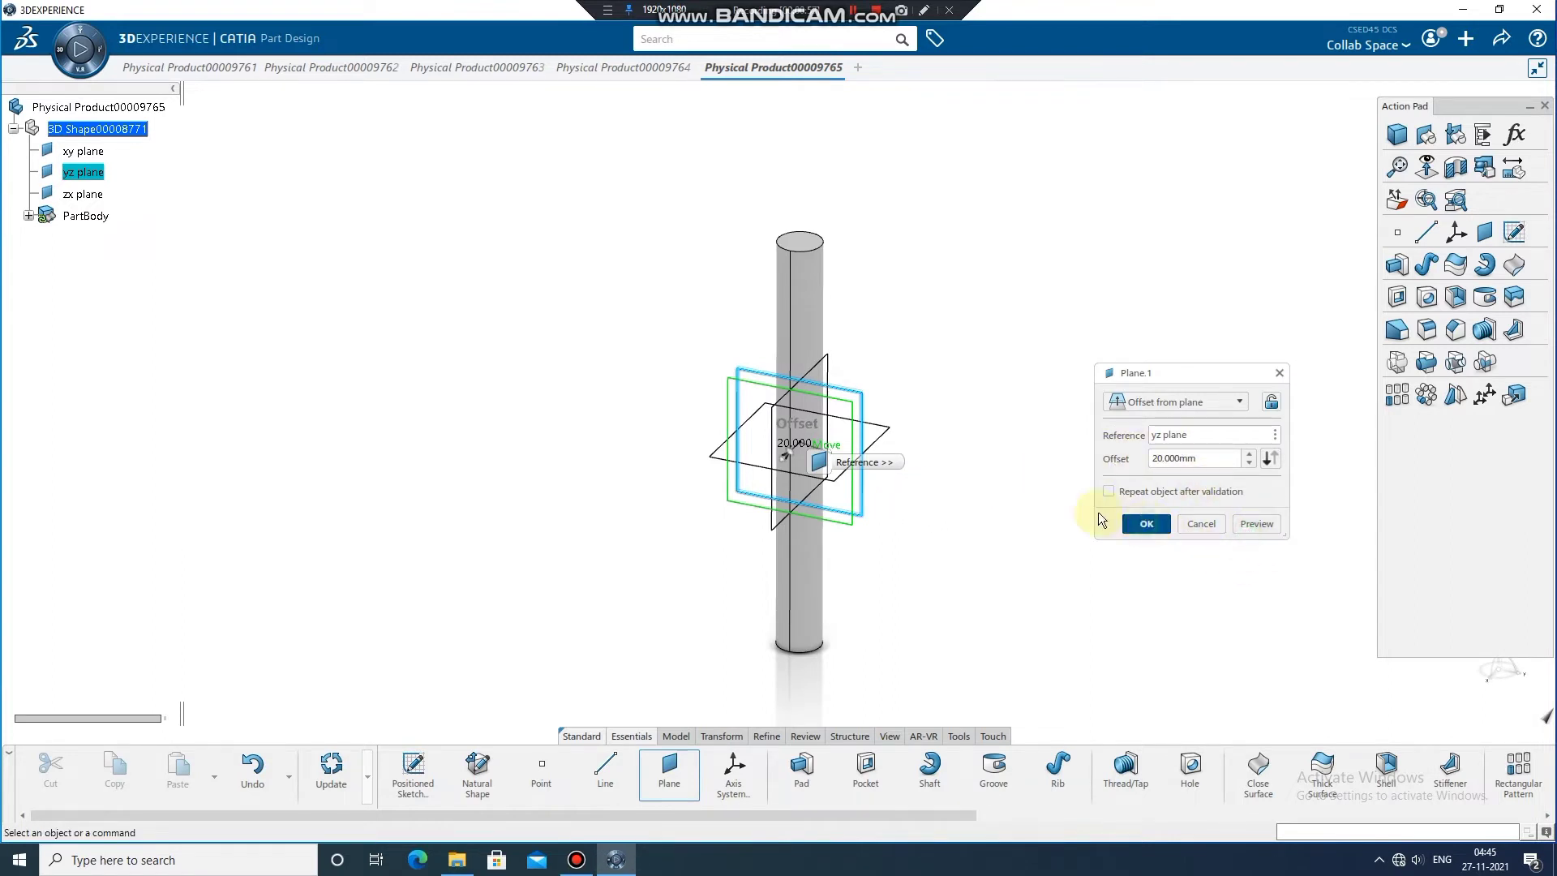
Step: On the offset plane, sketch a vertical elongated hole along the axis near the cylinder's top, with a radius of about 5.5 mm
middle_drag(884, 445, 823, 401)
click(819, 403)
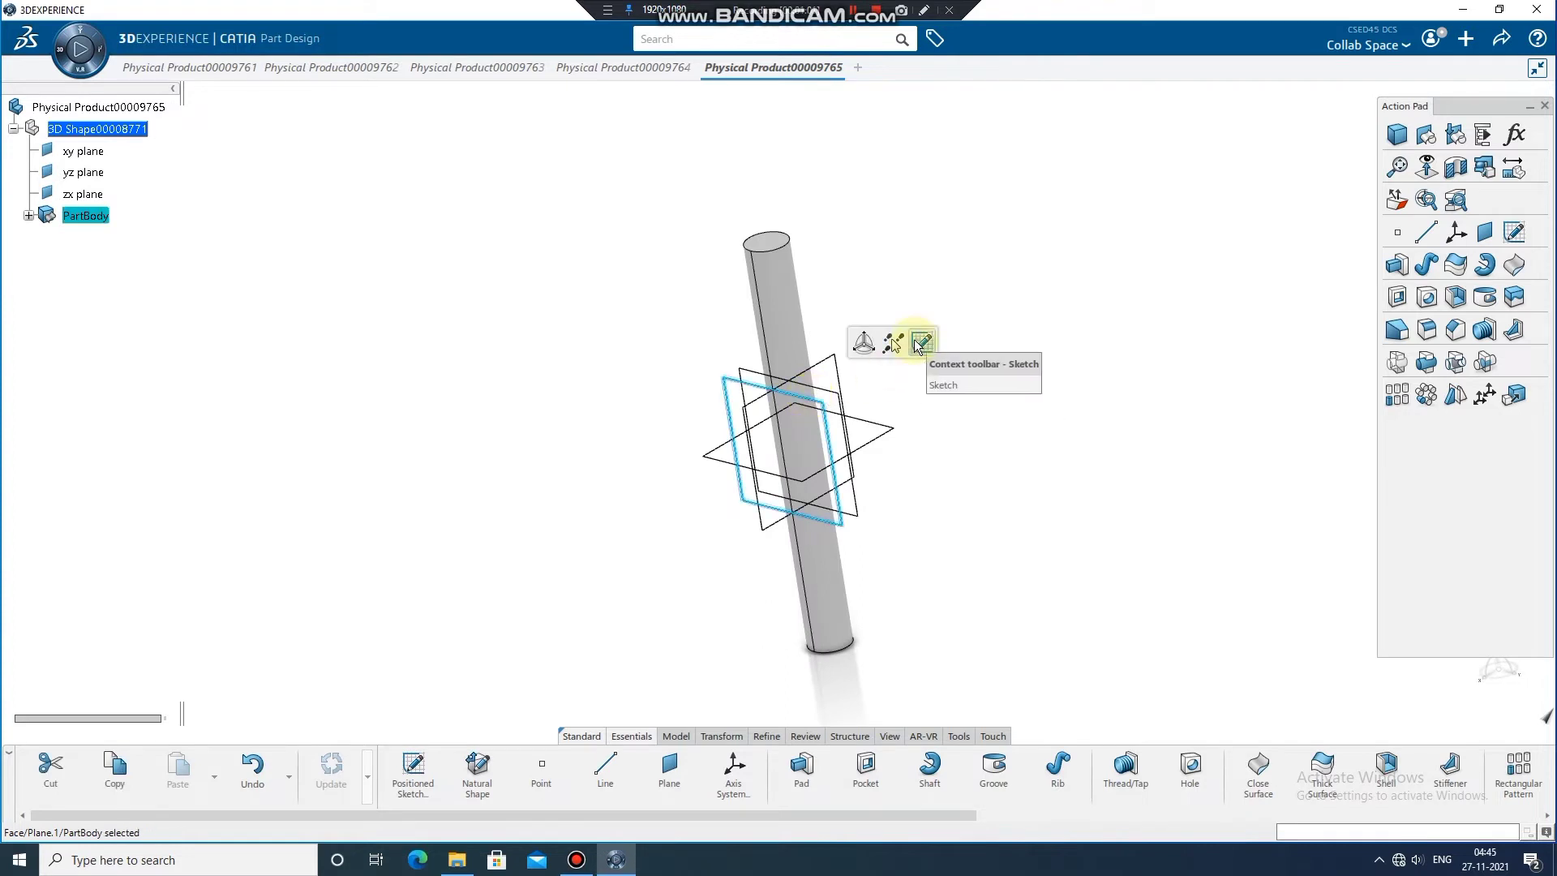
mouse_move(837, 402)
middle_down()
mouse_move(835, 440)
mouse_move(858, 351)
mouse_move(923, 437)
middle_up()
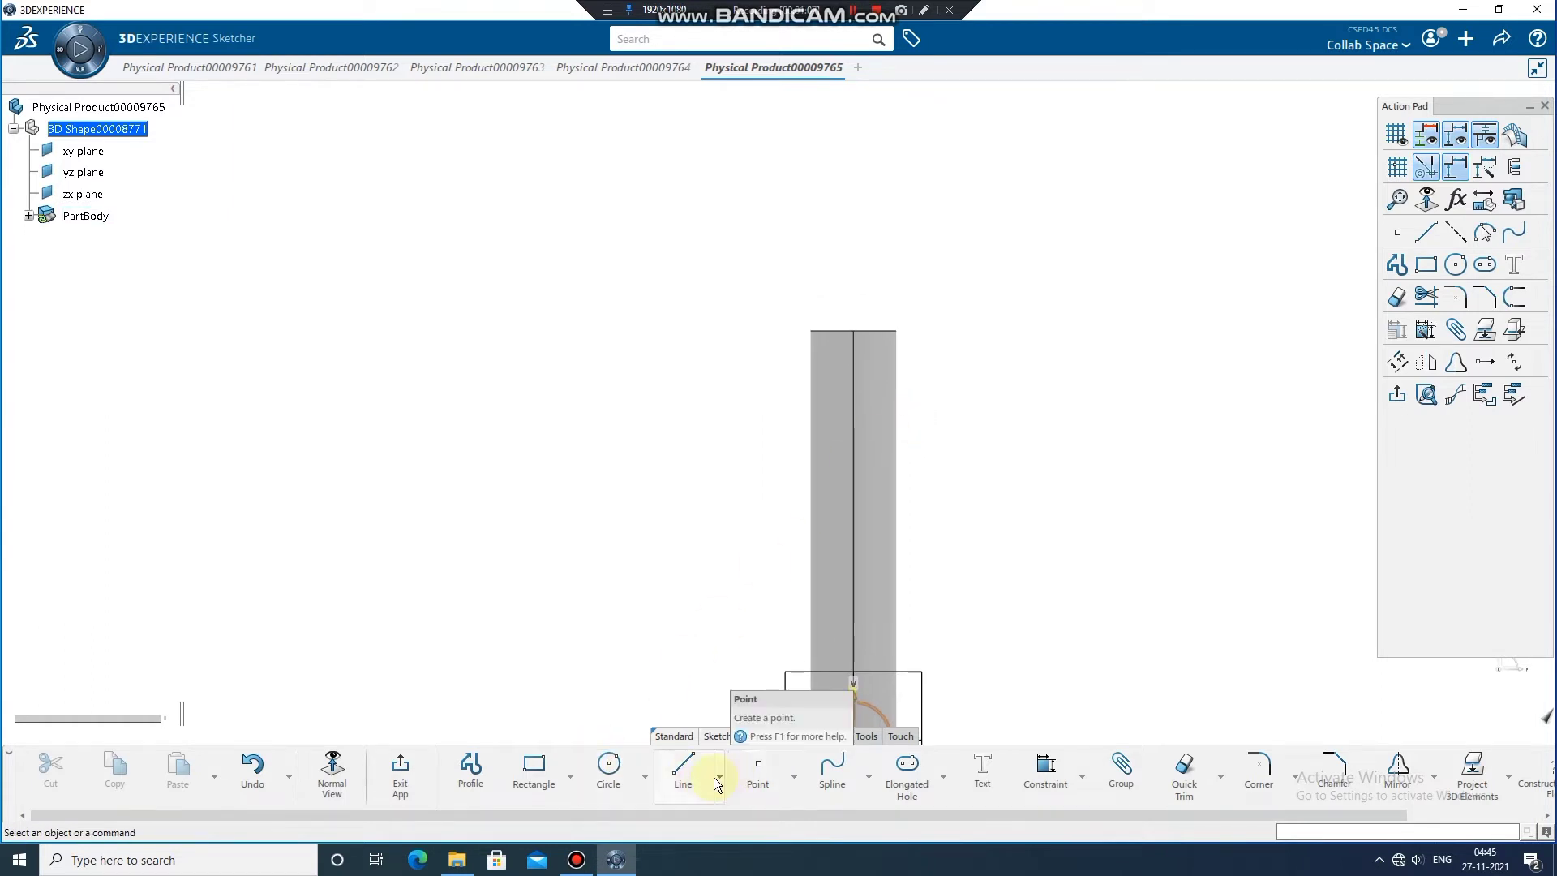
click(915, 781)
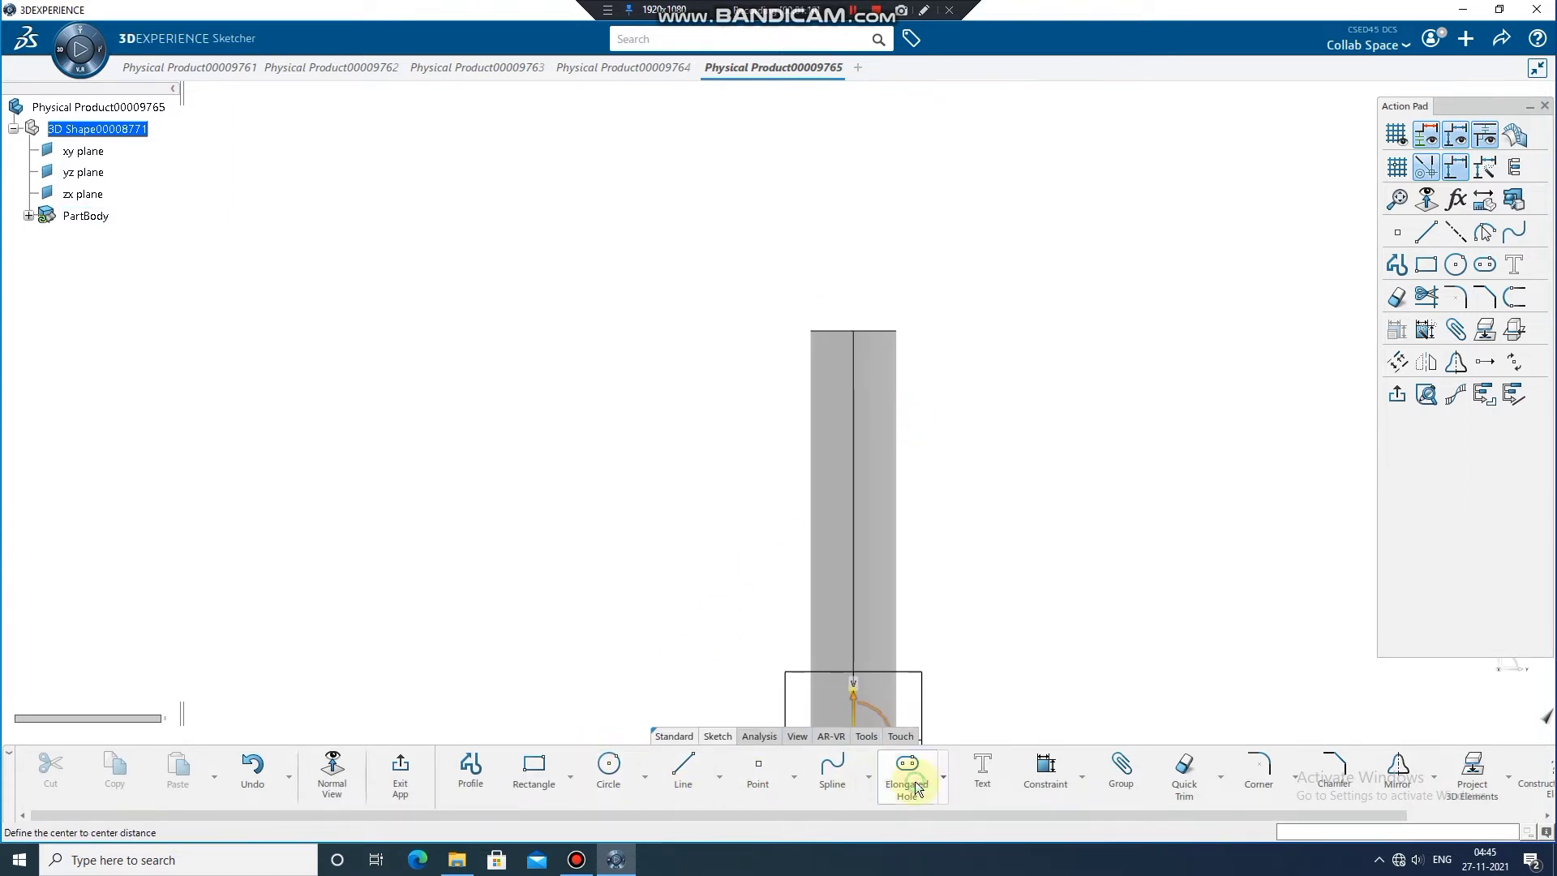
click(856, 378)
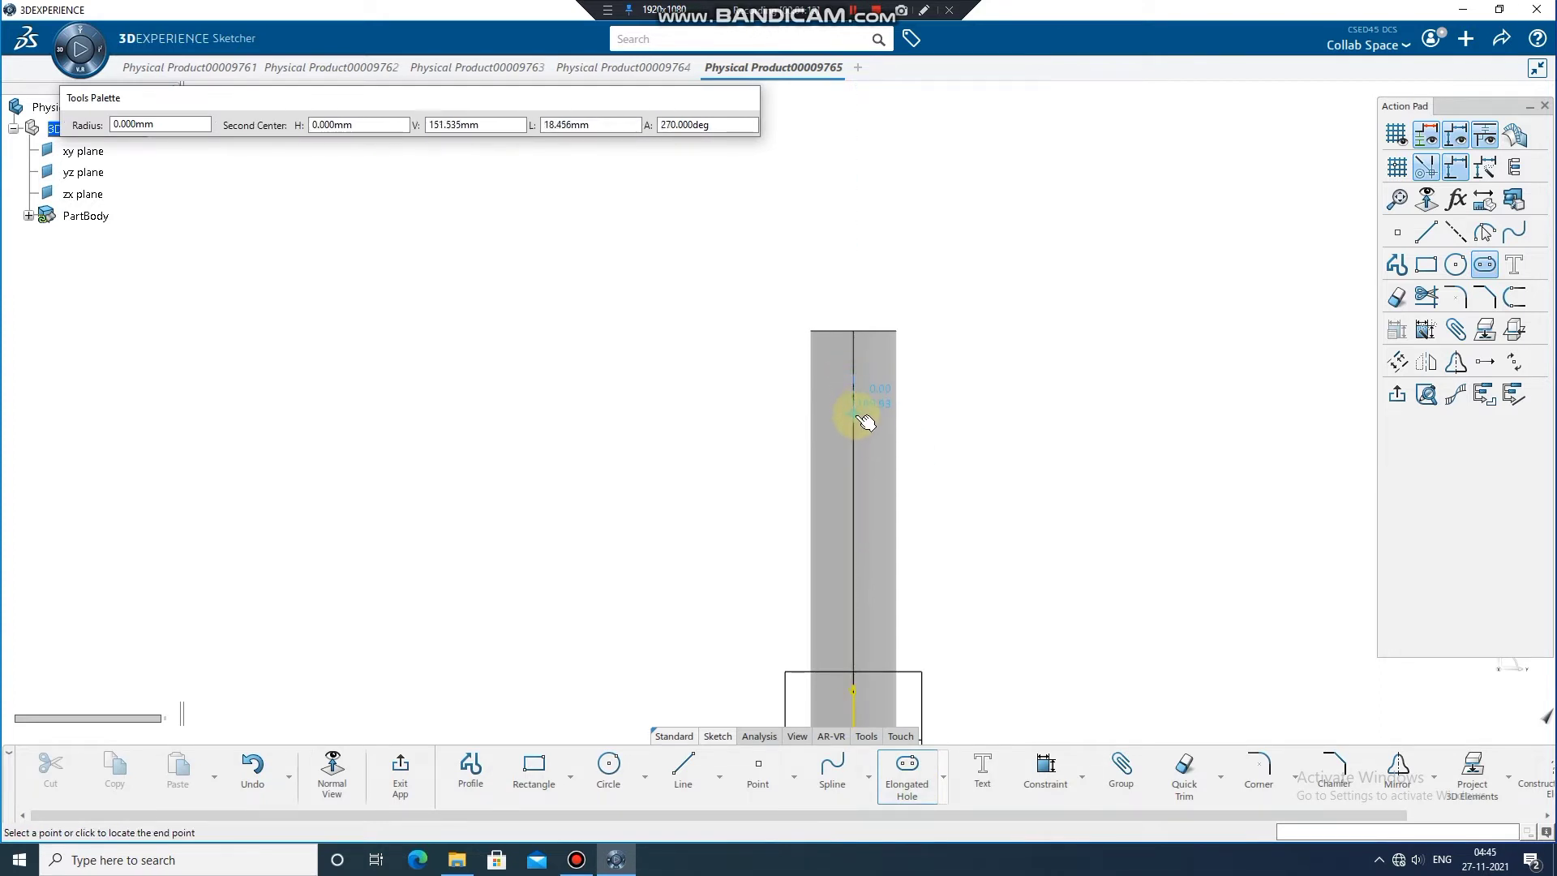
click(860, 421)
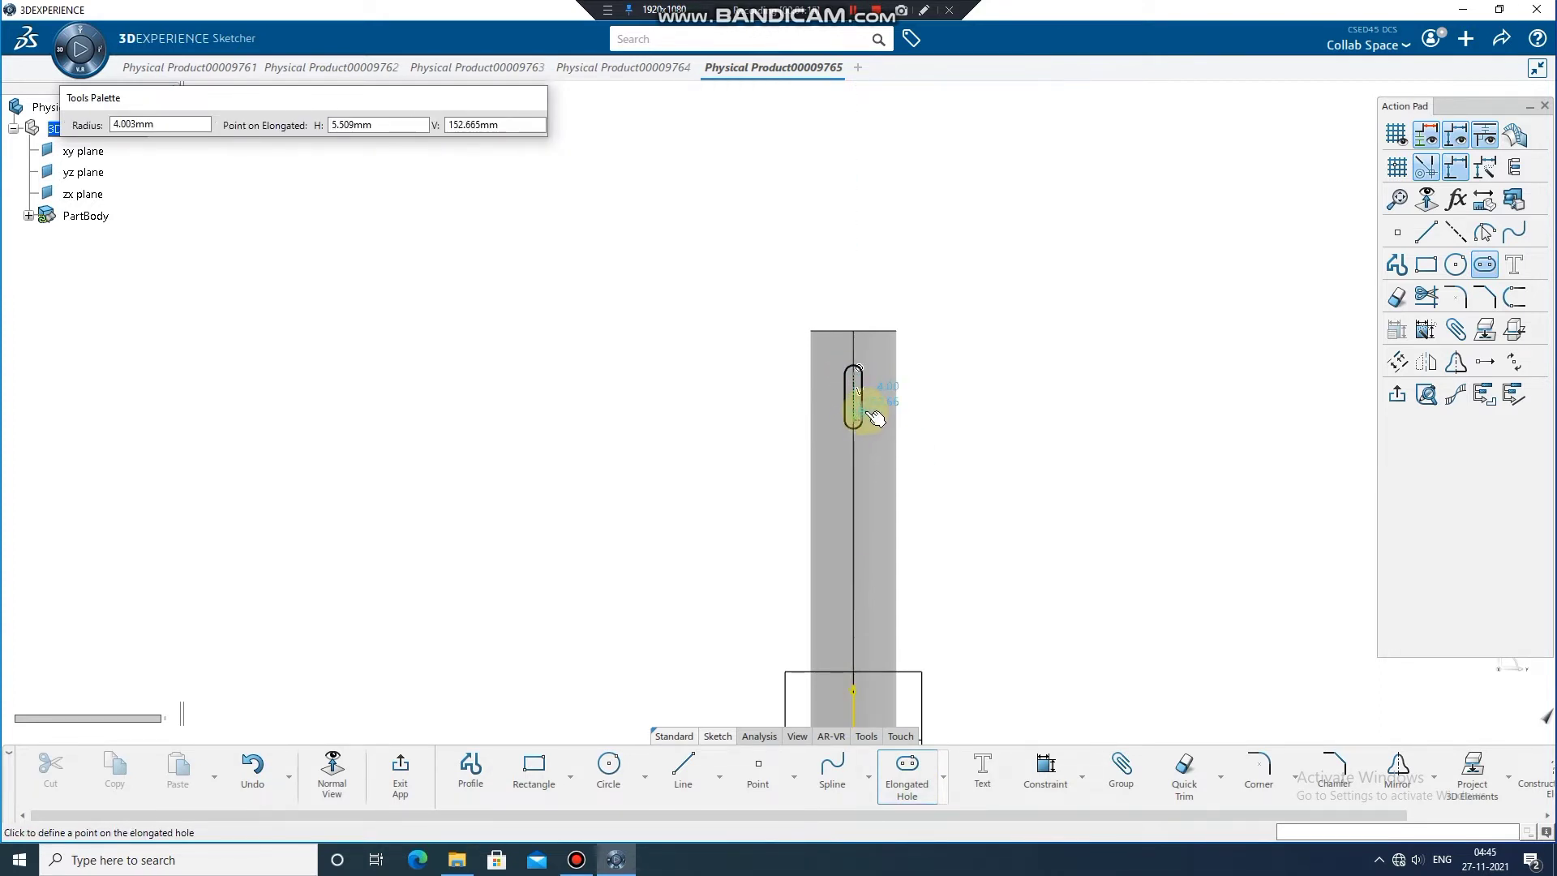
click(875, 412)
click(1042, 463)
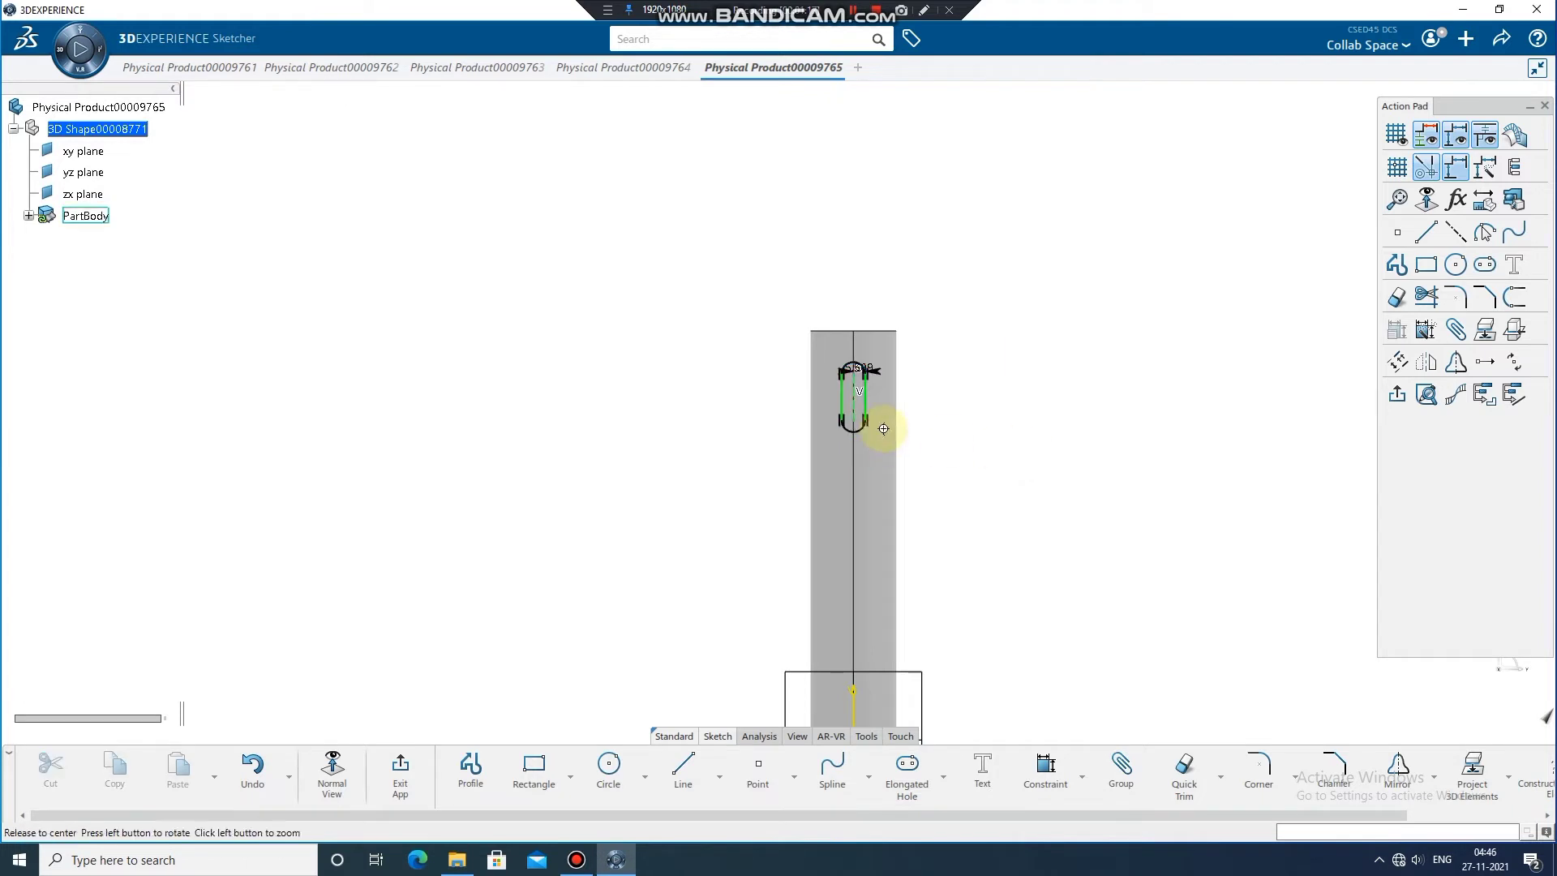
Step: Set the elongated hole's radius to 5 mm
mouse_move(884, 428)
middle_down()
mouse_move(907, 282)
mouse_move(953, 326)
mouse_move(755, 536)
mouse_move(806, 430)
middle_up()
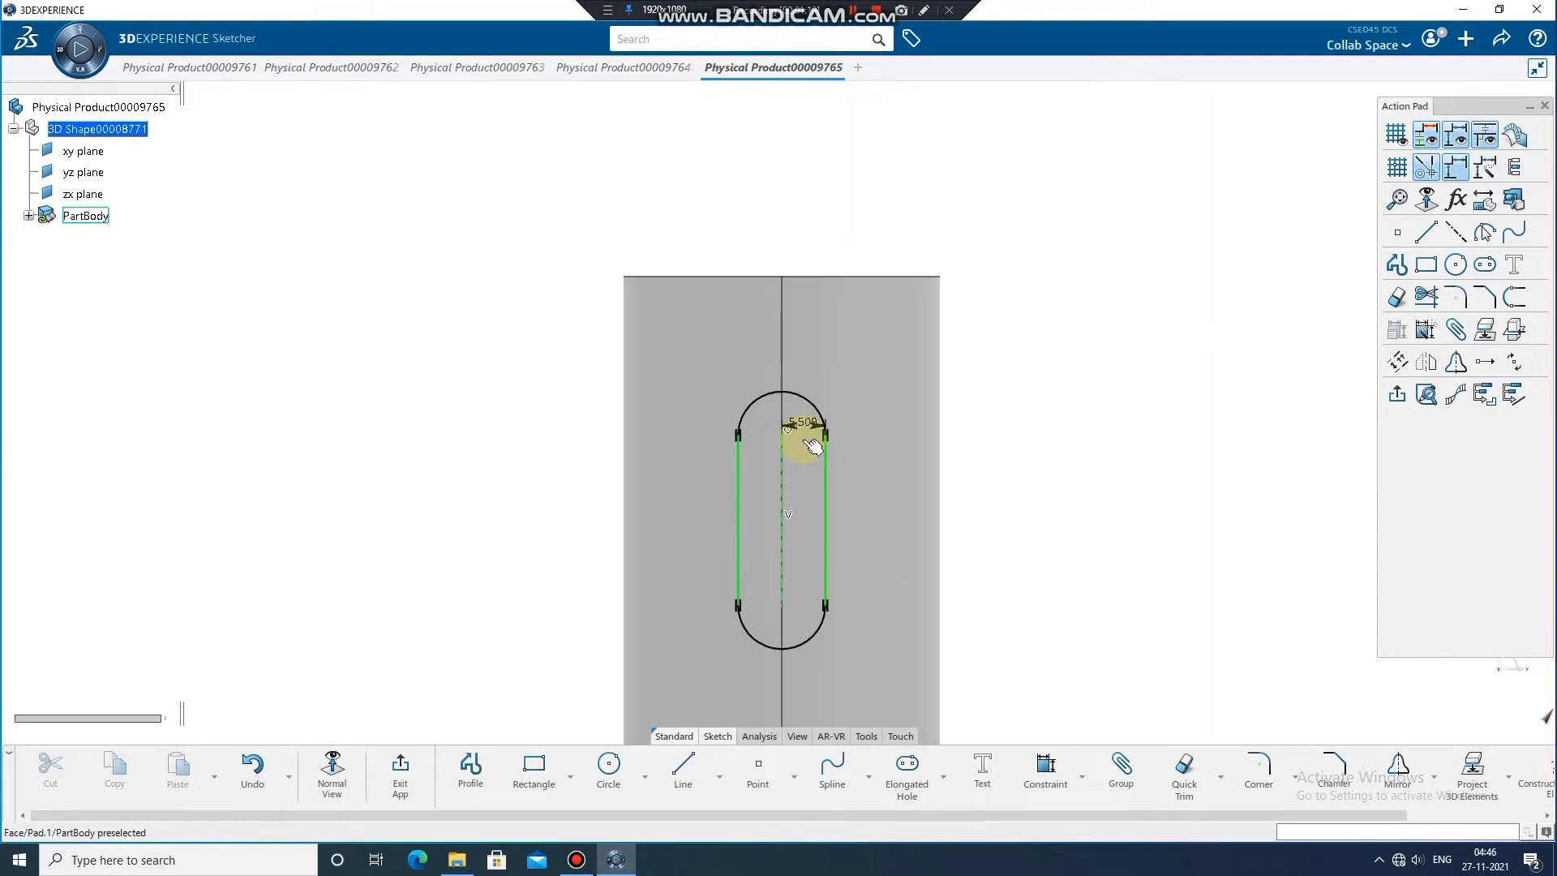
double_click(807, 428)
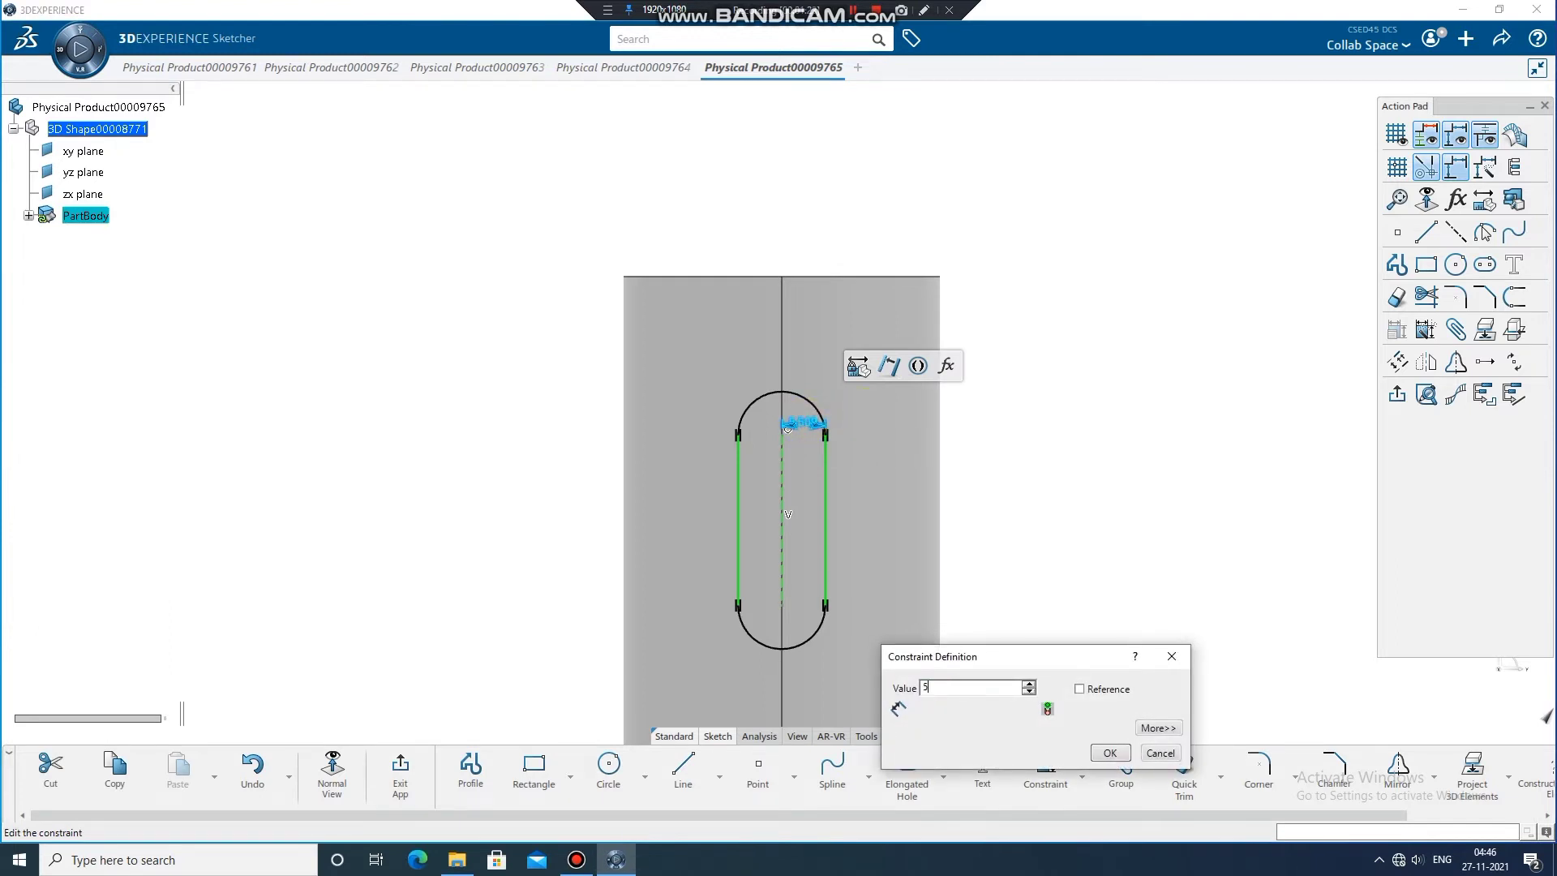
text(5)
key(Return)
Step: Dimension the slot's upper arc centre 25 mm below the cylinder's top edge
scroll(869, 410, up, 2)
click(1041, 776)
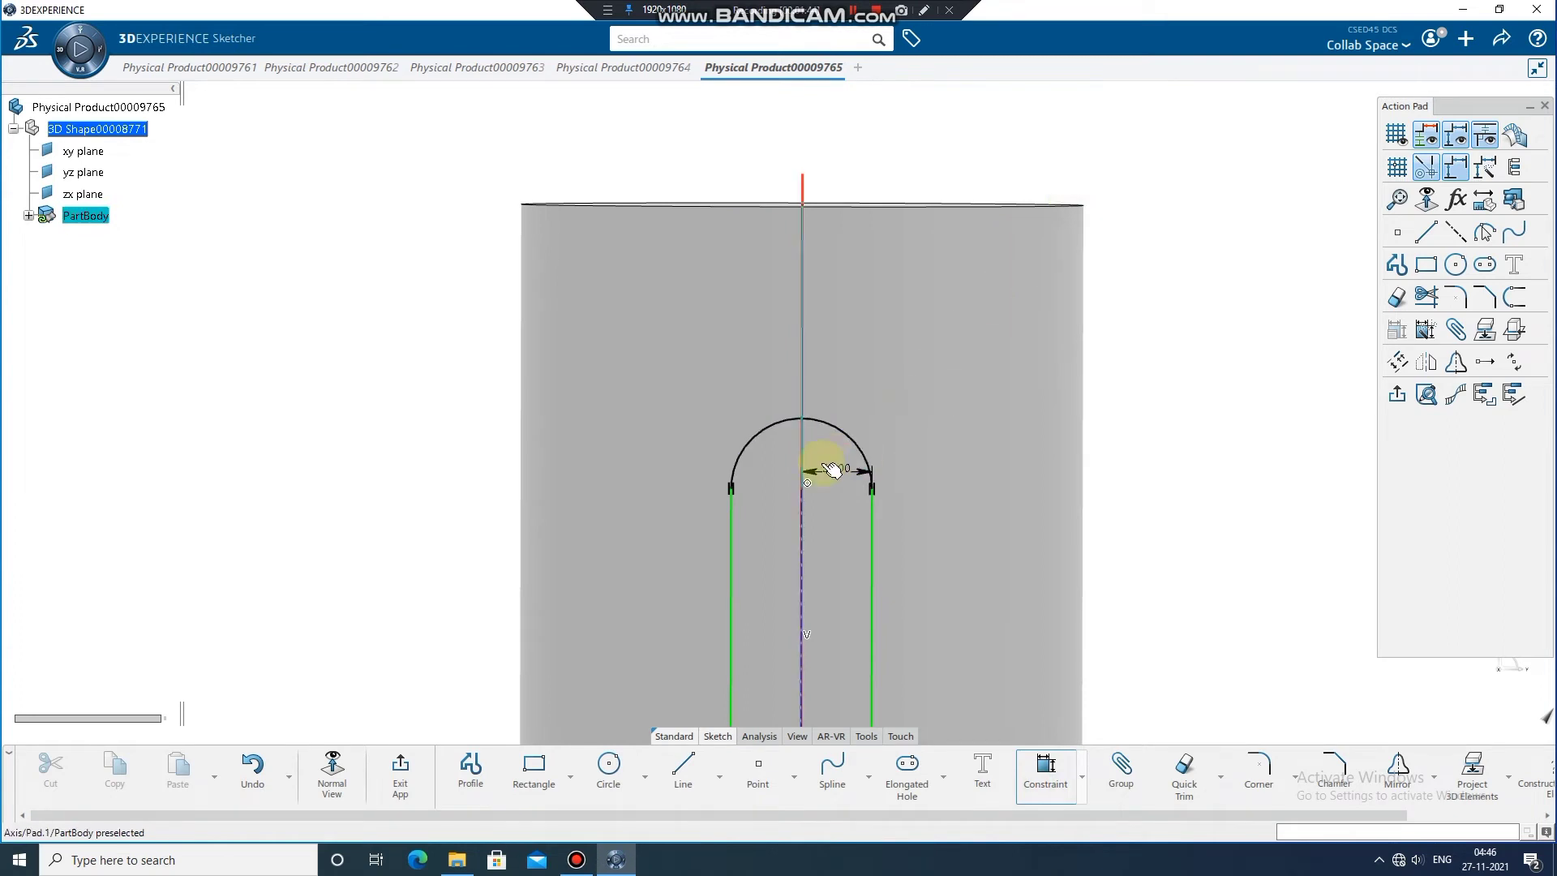
click(806, 481)
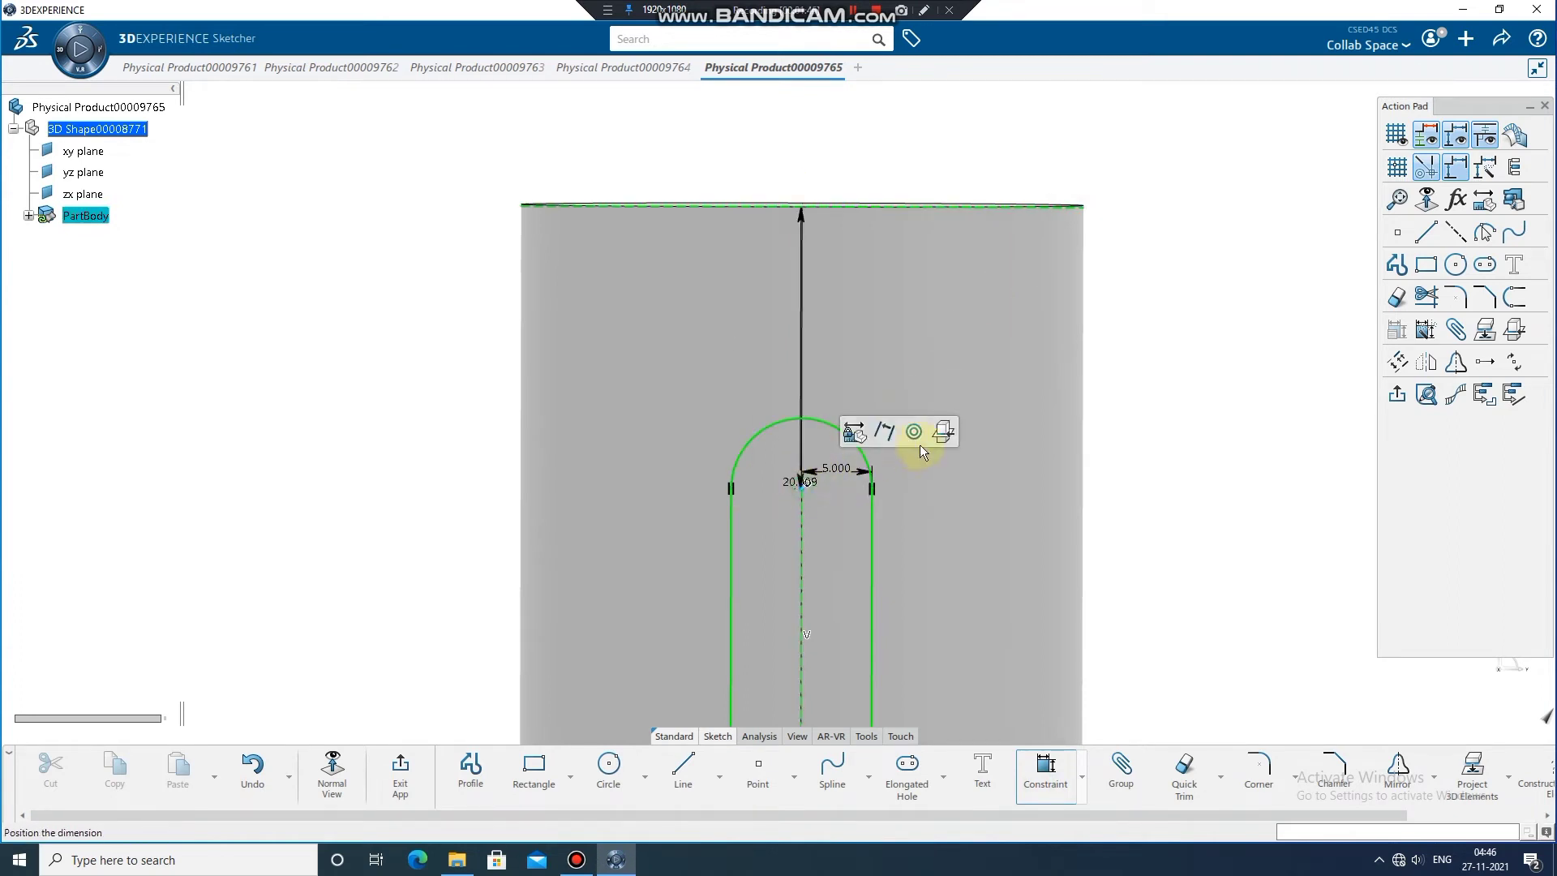
click(1129, 352)
text(25)
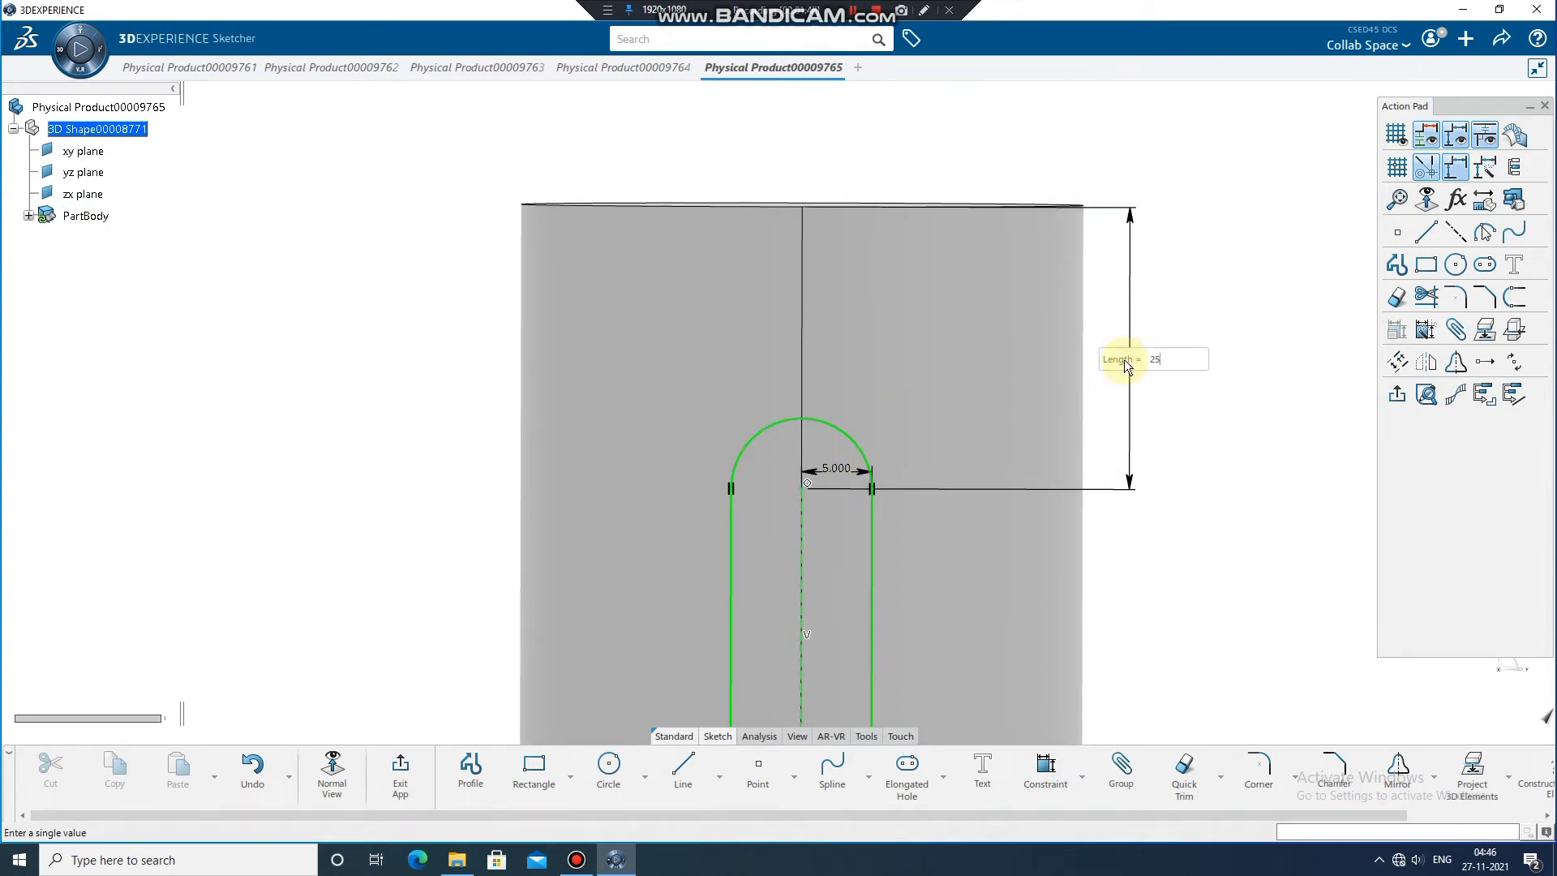
key(Return)
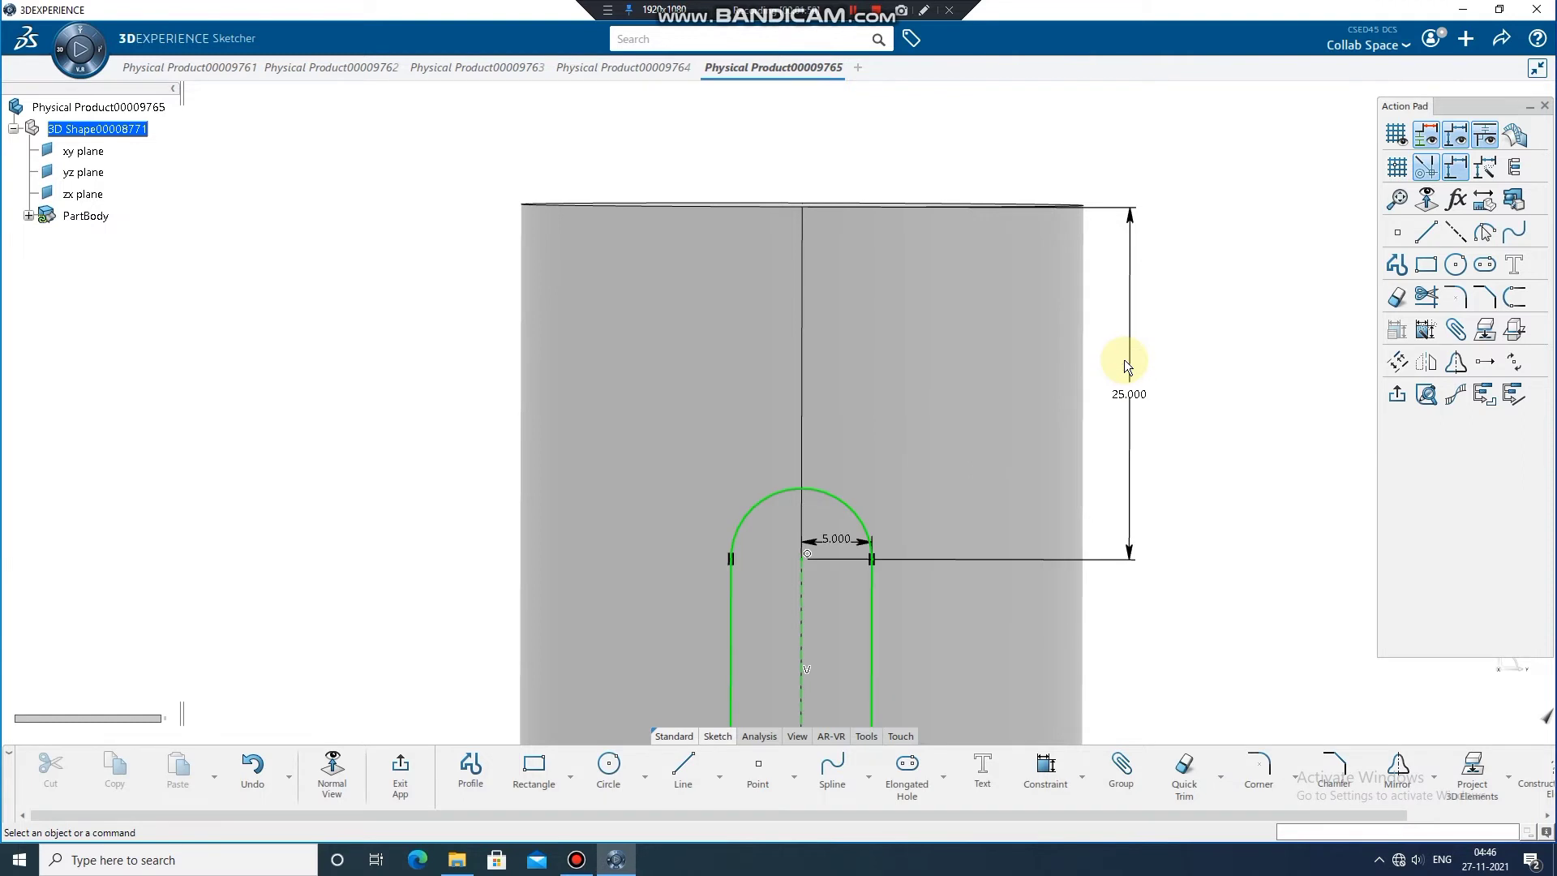
Step: Dimension the slot's centre-to-centre length as 15 mm and finish the sketch
mouse_move(1225, 424)
middle_down()
mouse_move(1220, 514)
mouse_move(1192, 528)
mouse_move(1201, 511)
middle_up()
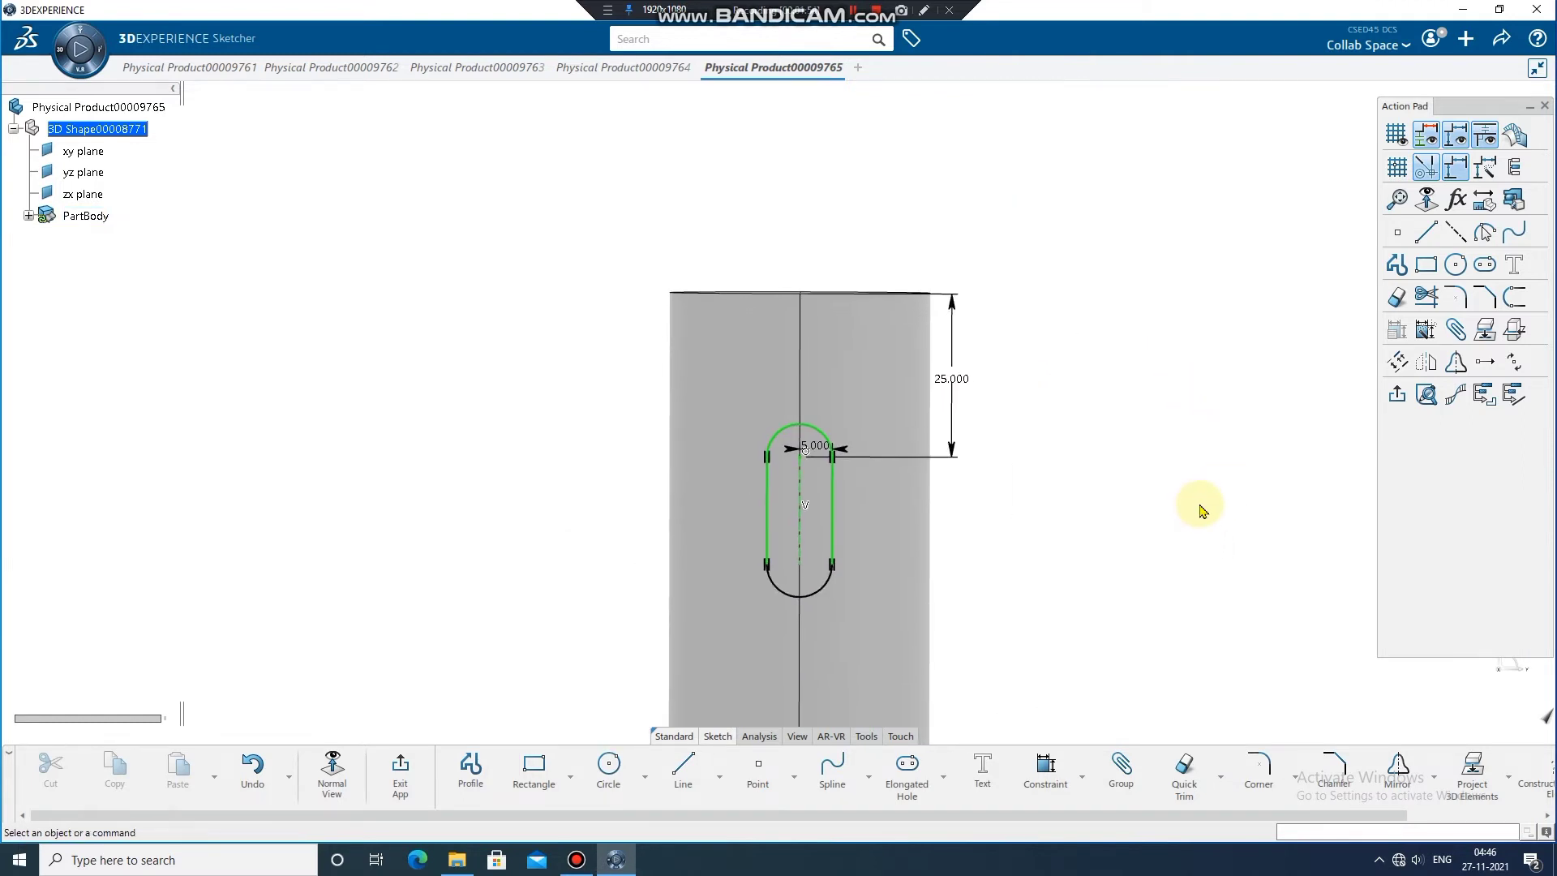
click(814, 426)
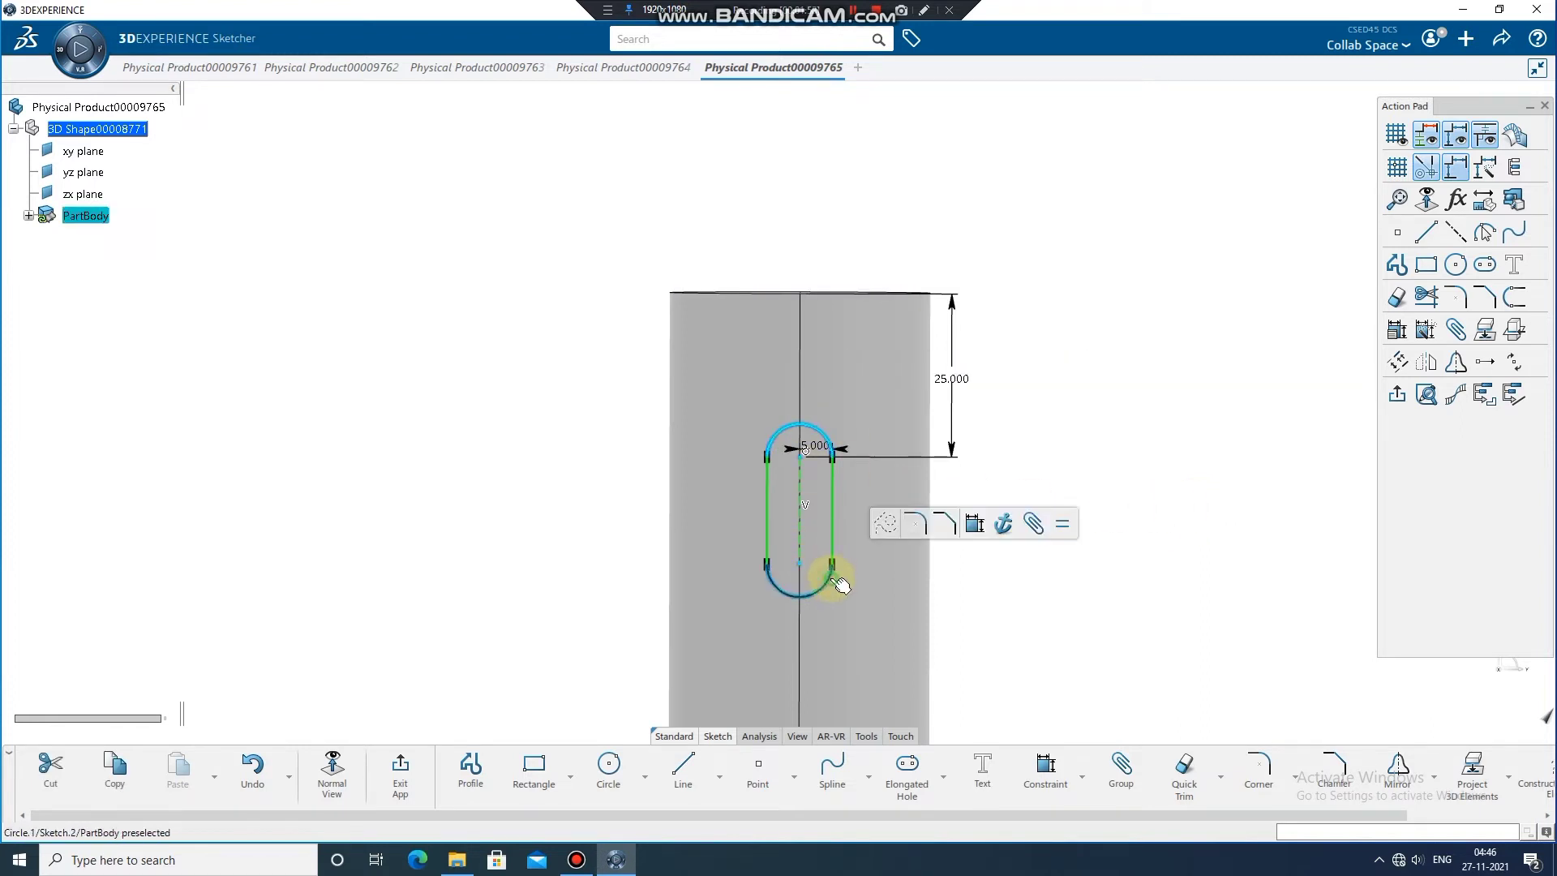
click(1071, 604)
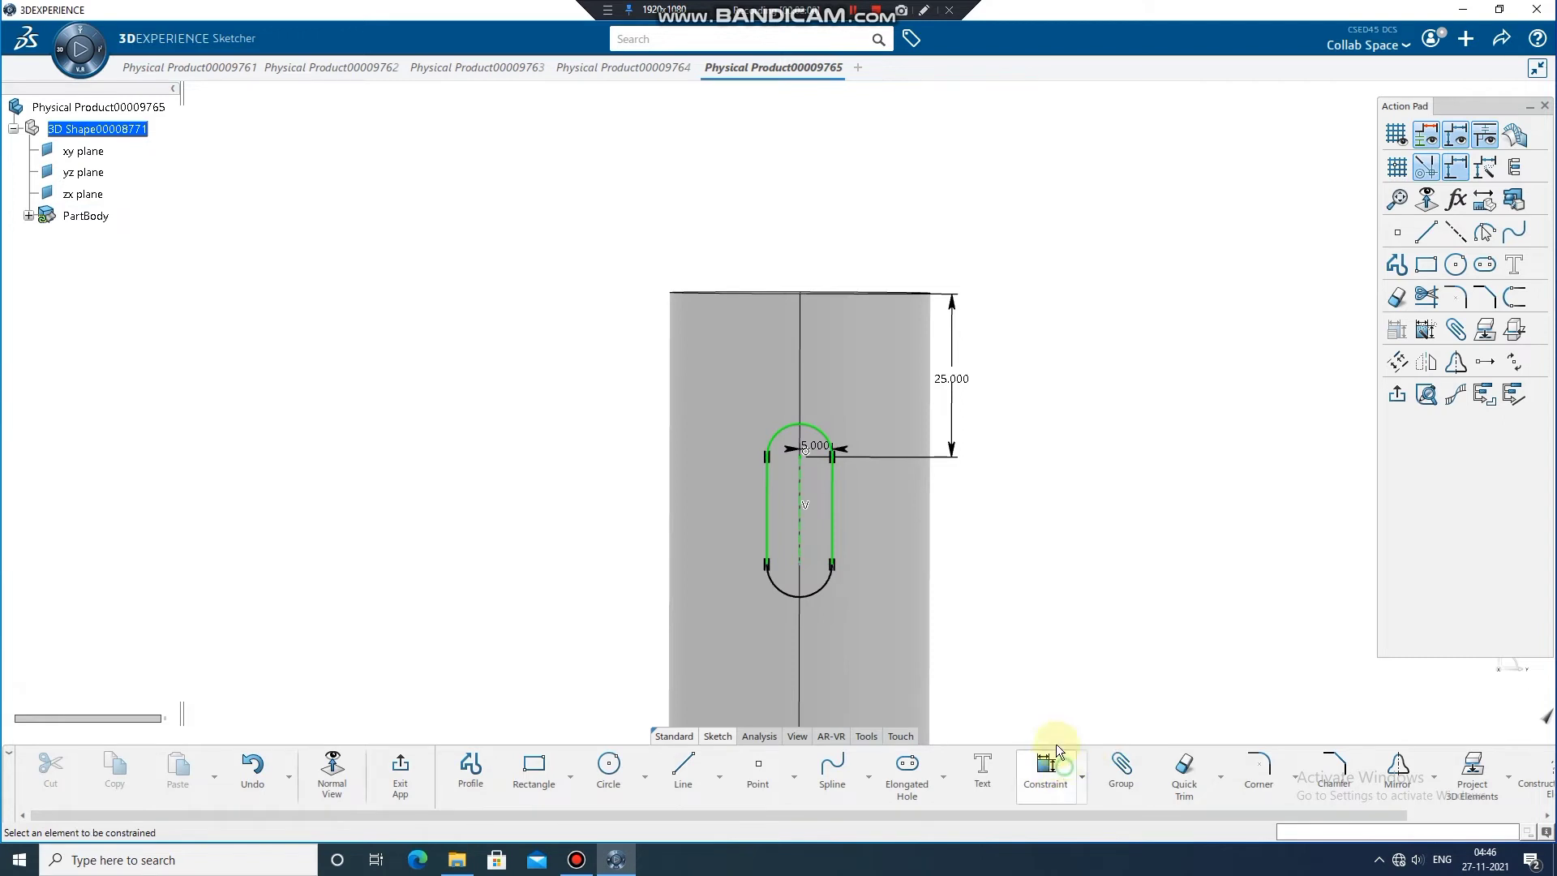
click(799, 539)
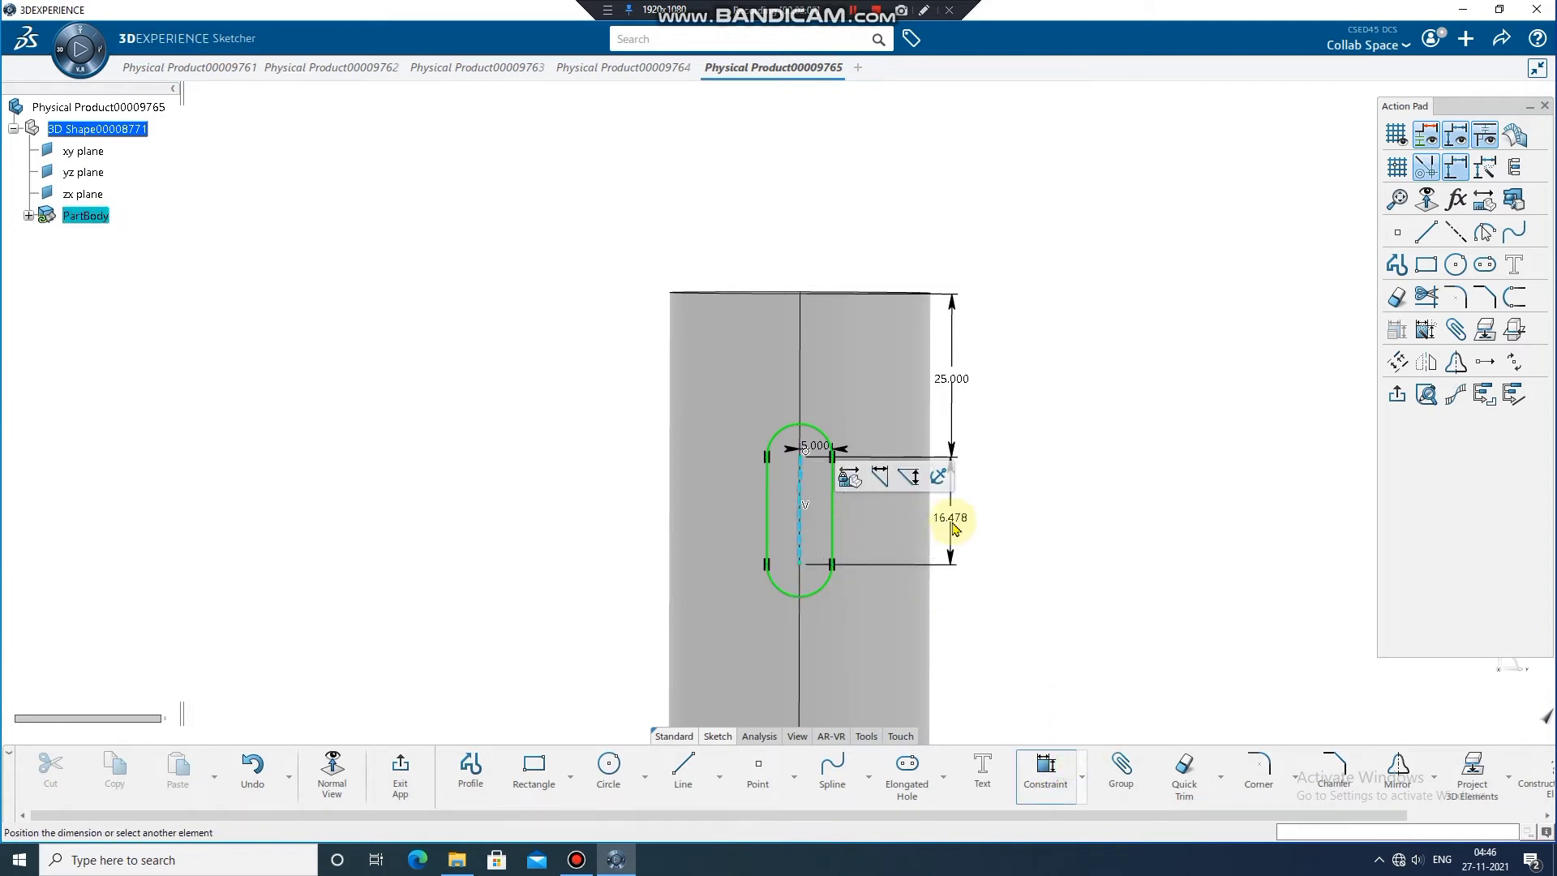
click(954, 527)
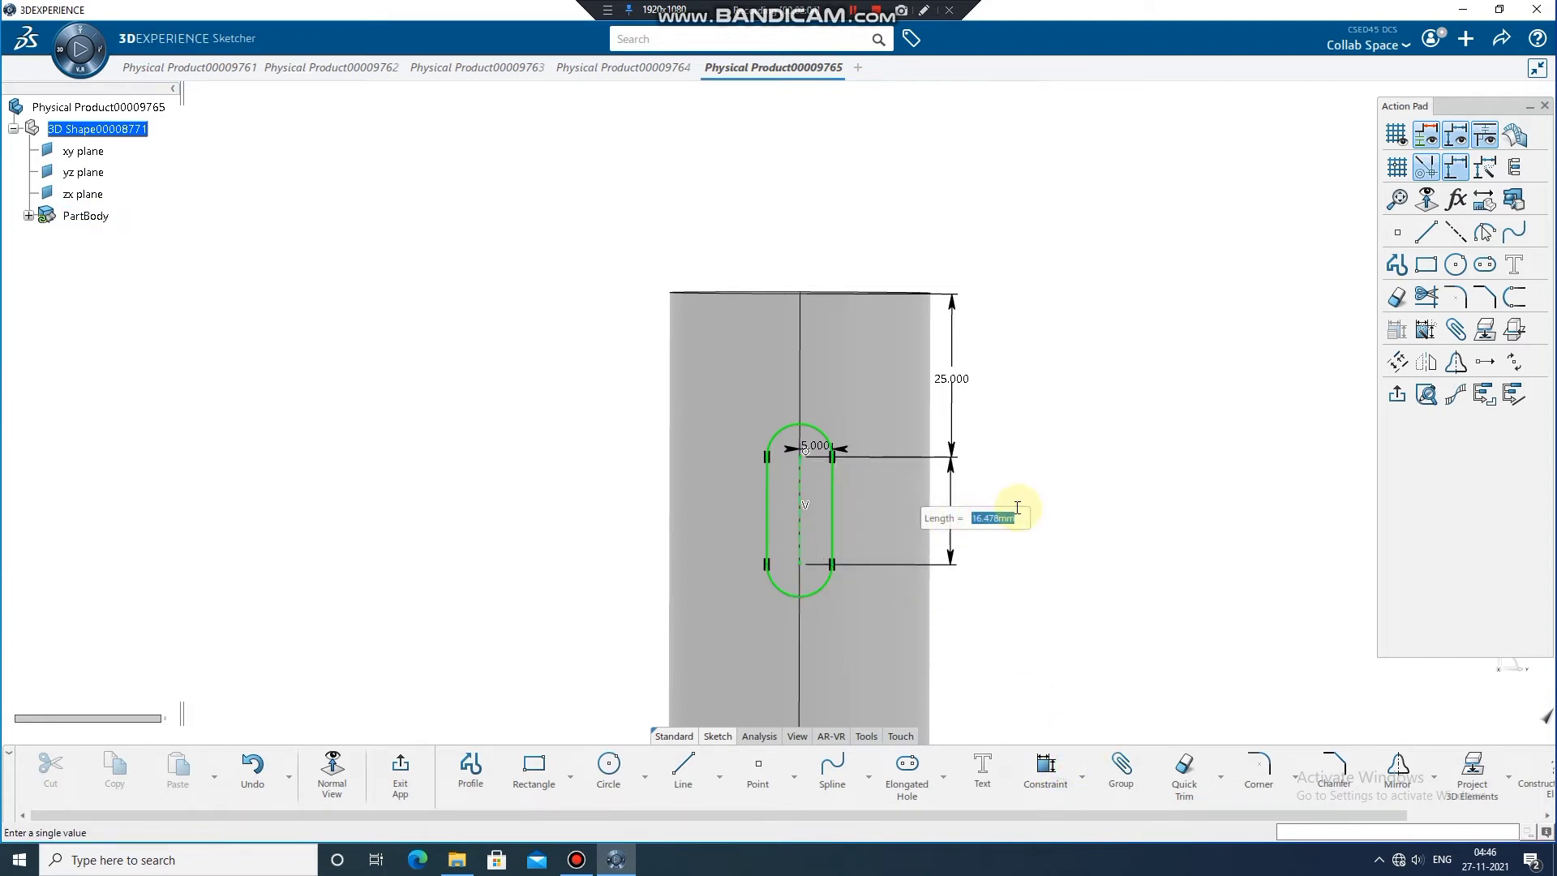
key(Return)
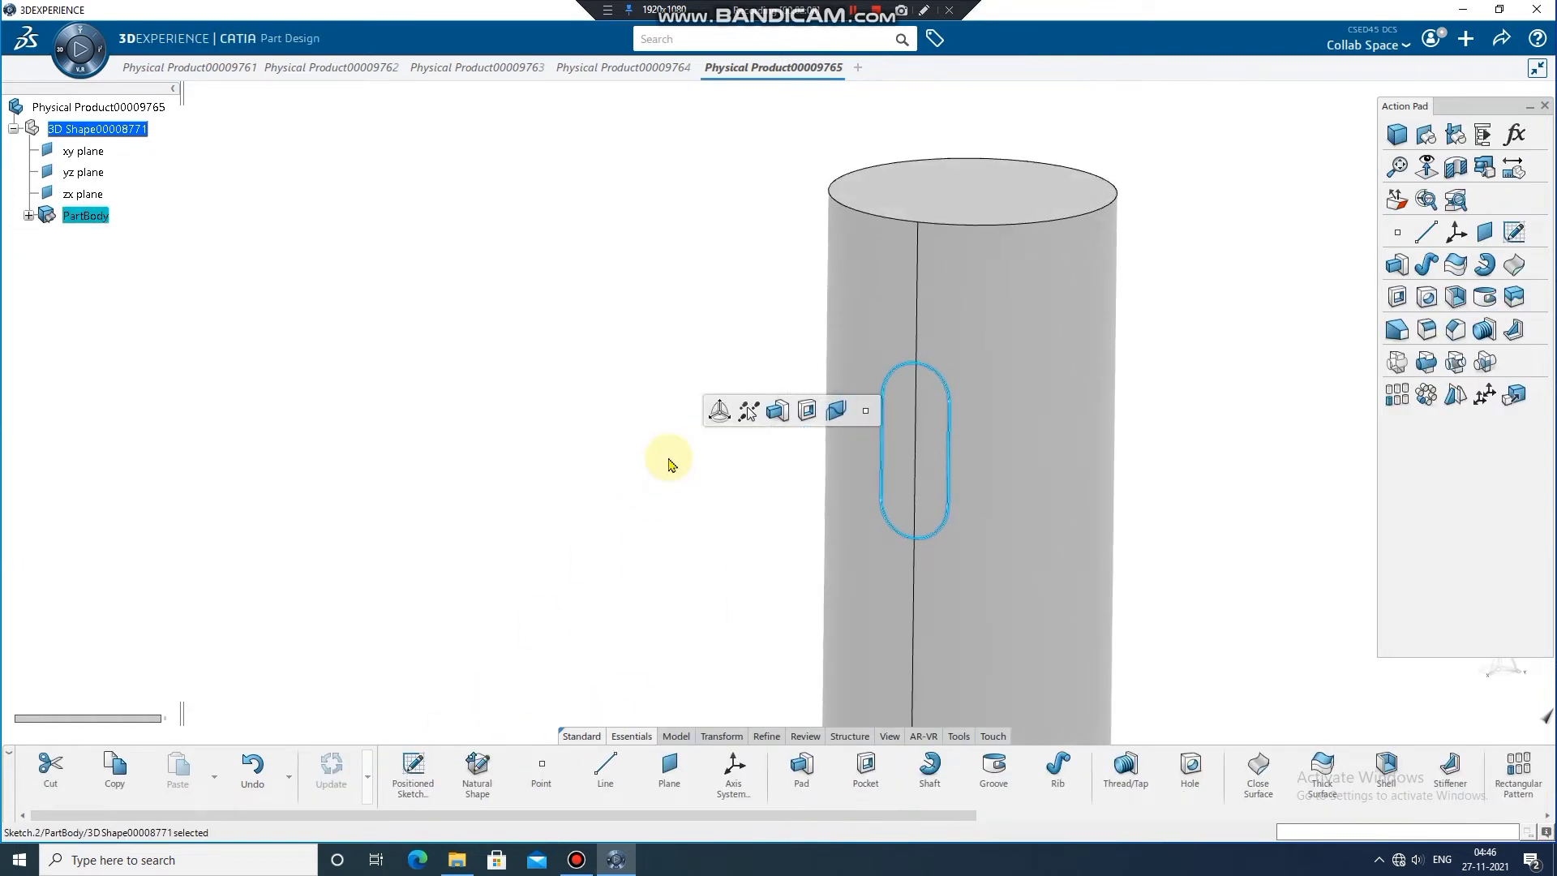
Step: Cut the slot profile into the cylinder as a Pocket with a length of 0.64 mm
click(855, 776)
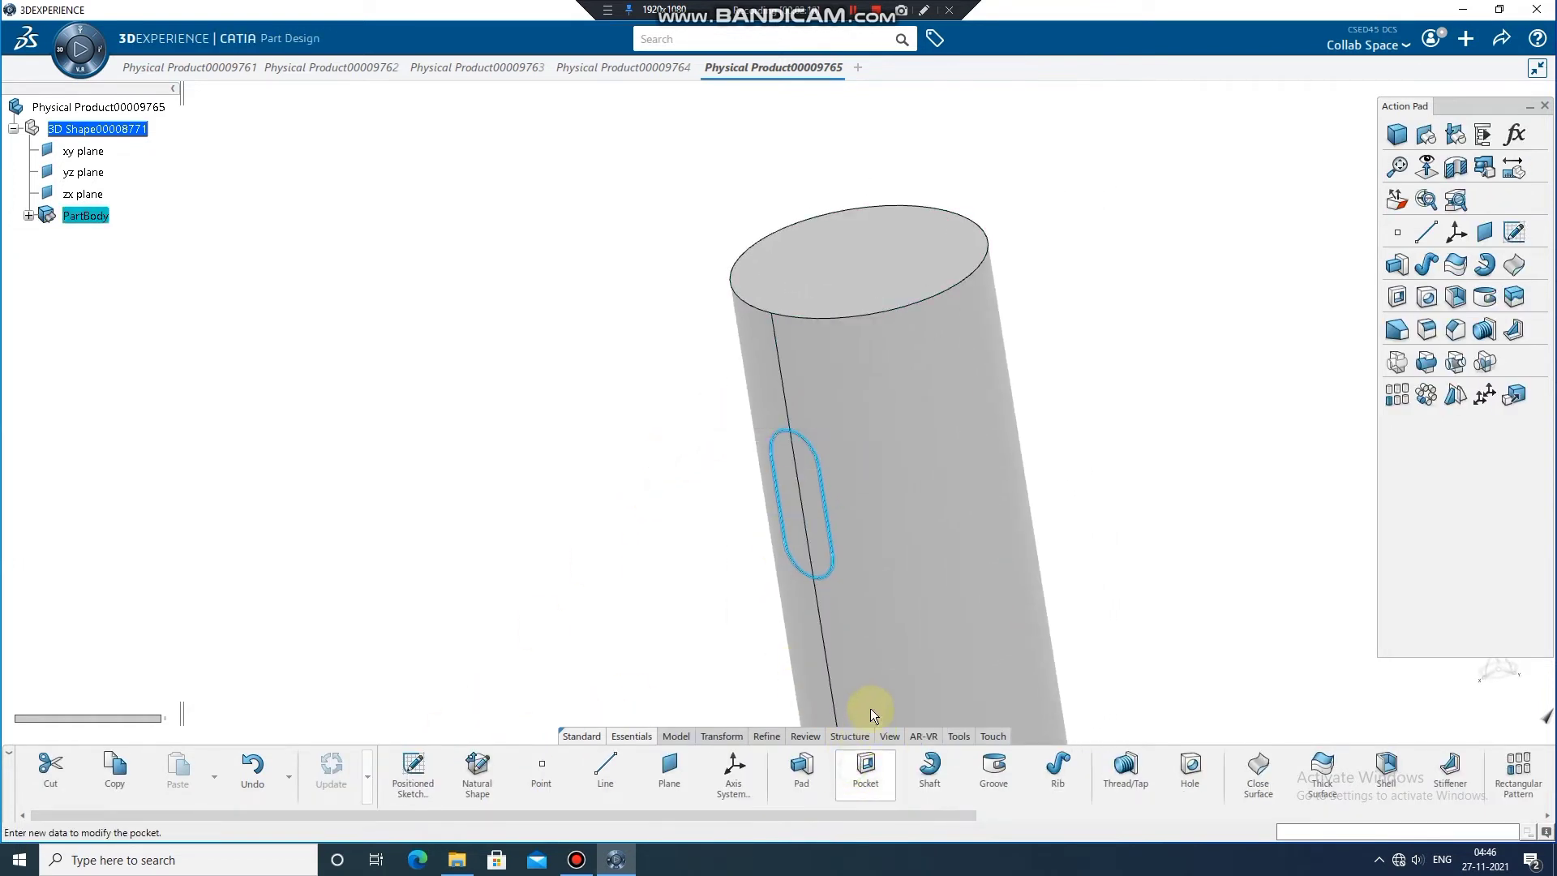
double_click(1217, 423)
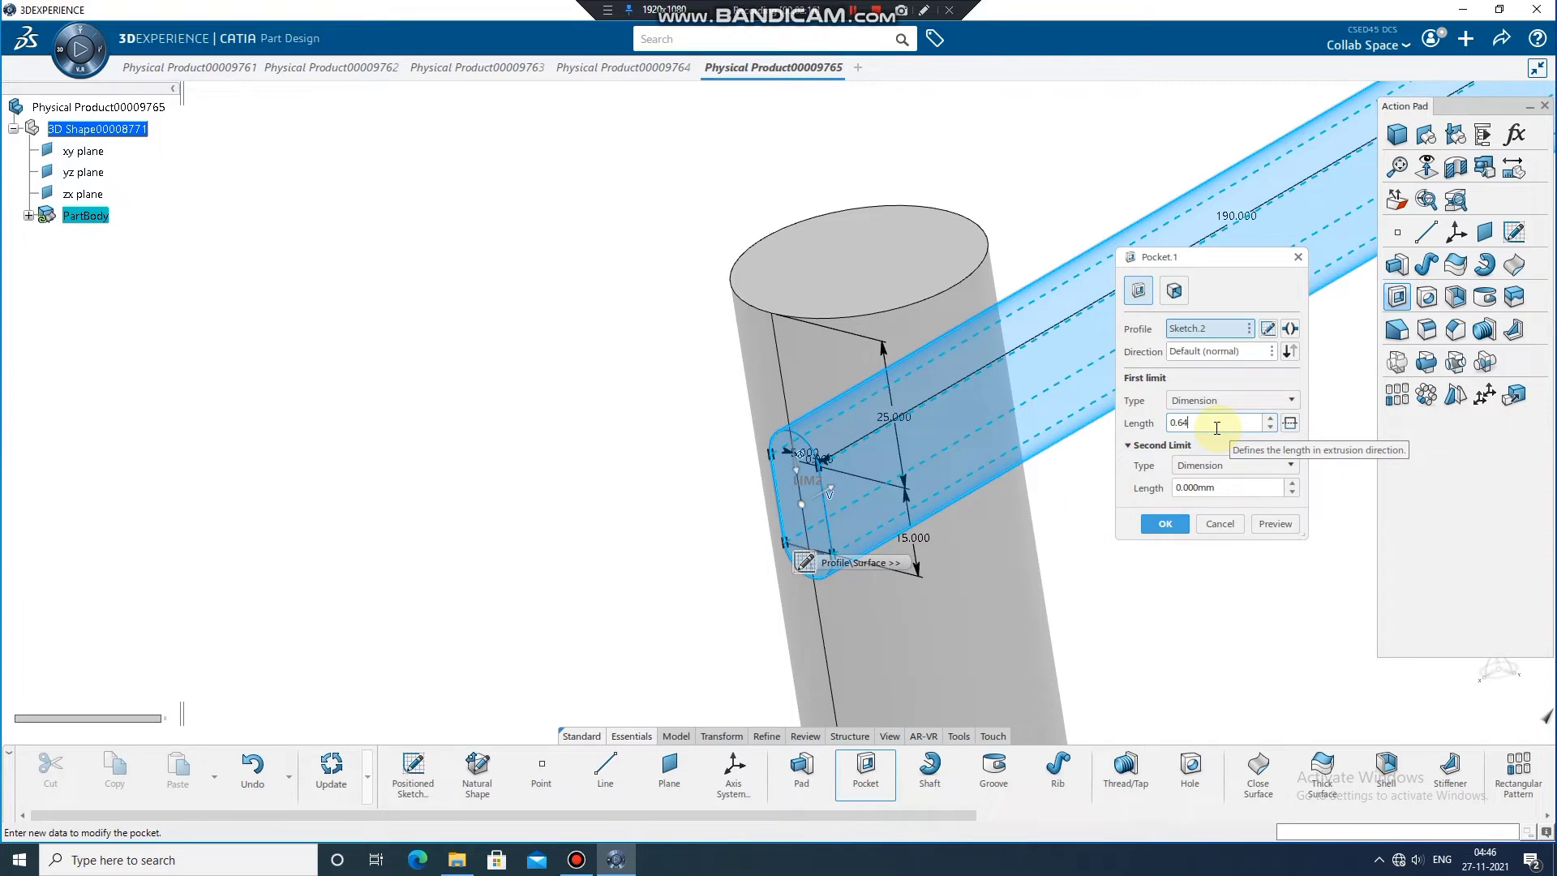
key(Return)
key(Return)
click(1216, 430)
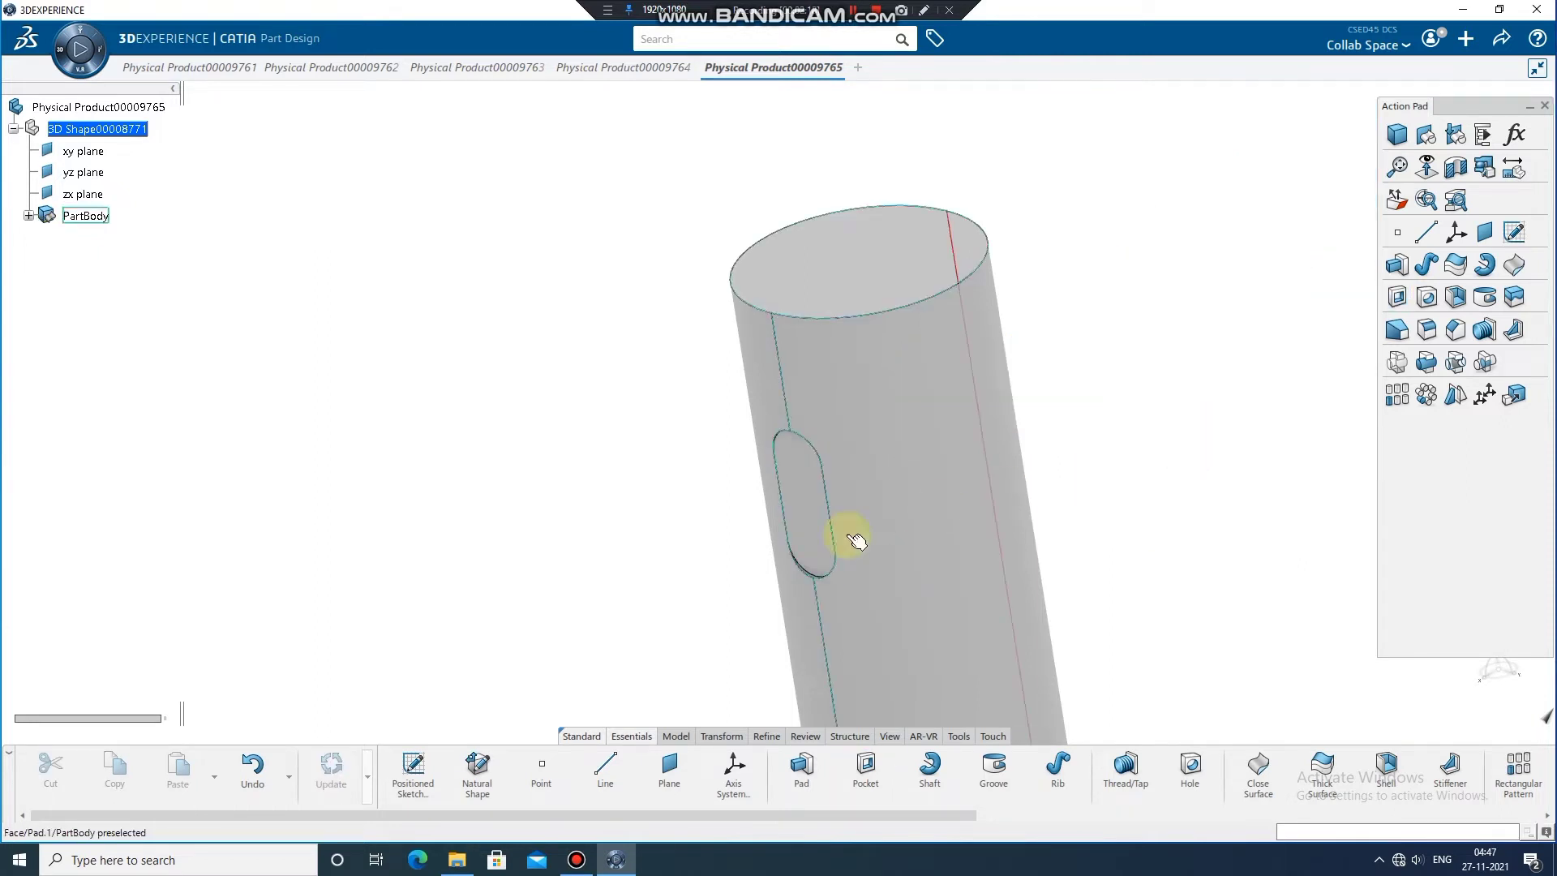
Step: Show the whole cylinder with its slot in the isometric view
middle_drag(769, 576, 724, 522)
click(896, 740)
click(949, 777)
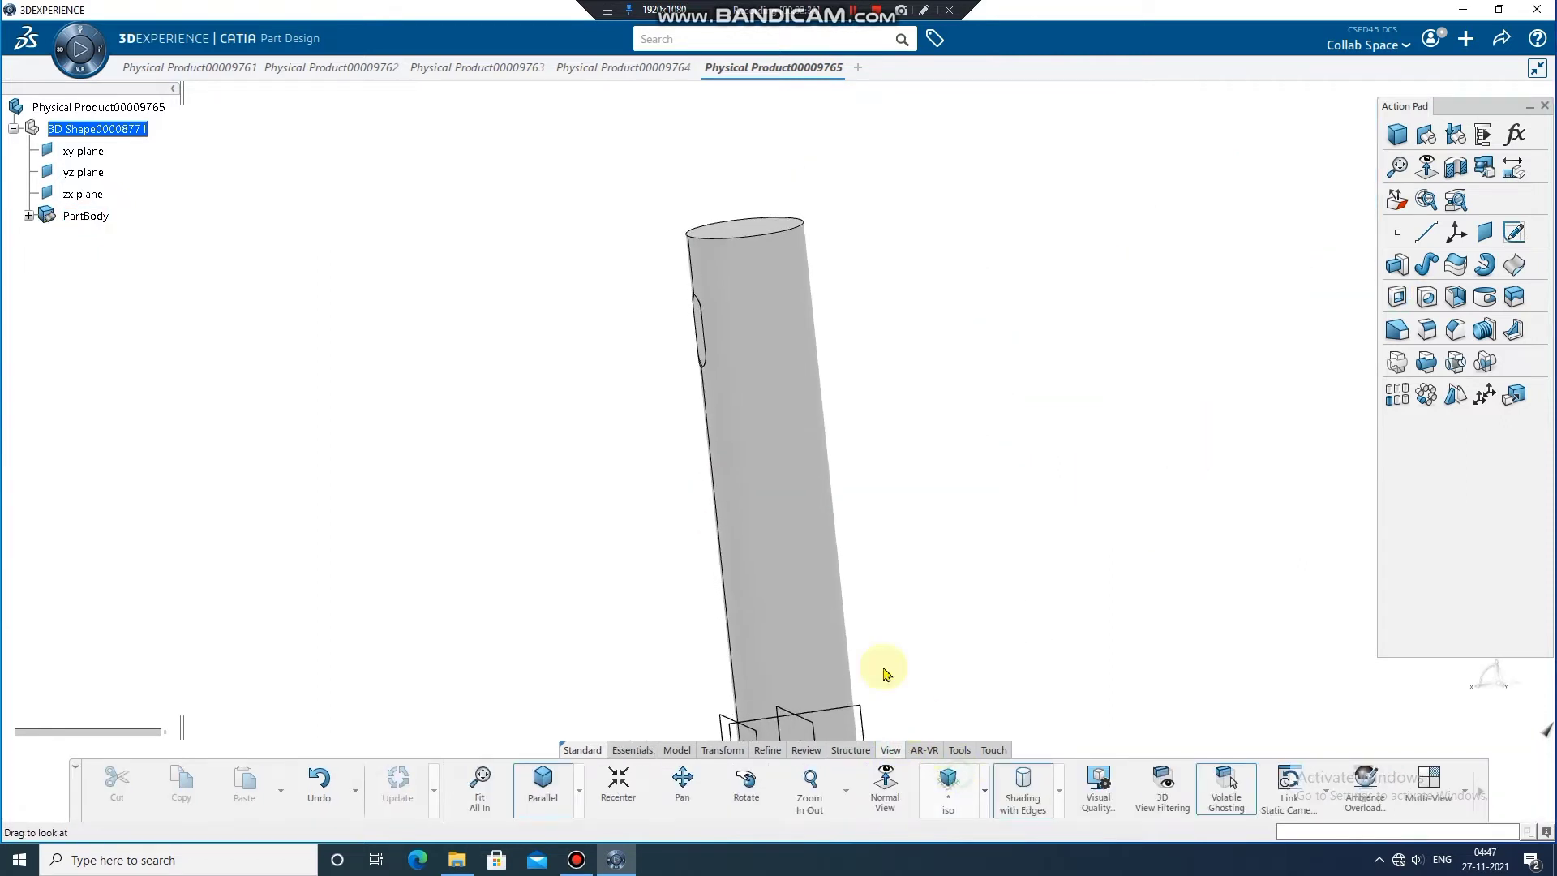
middle_drag(824, 533, 871, 487)
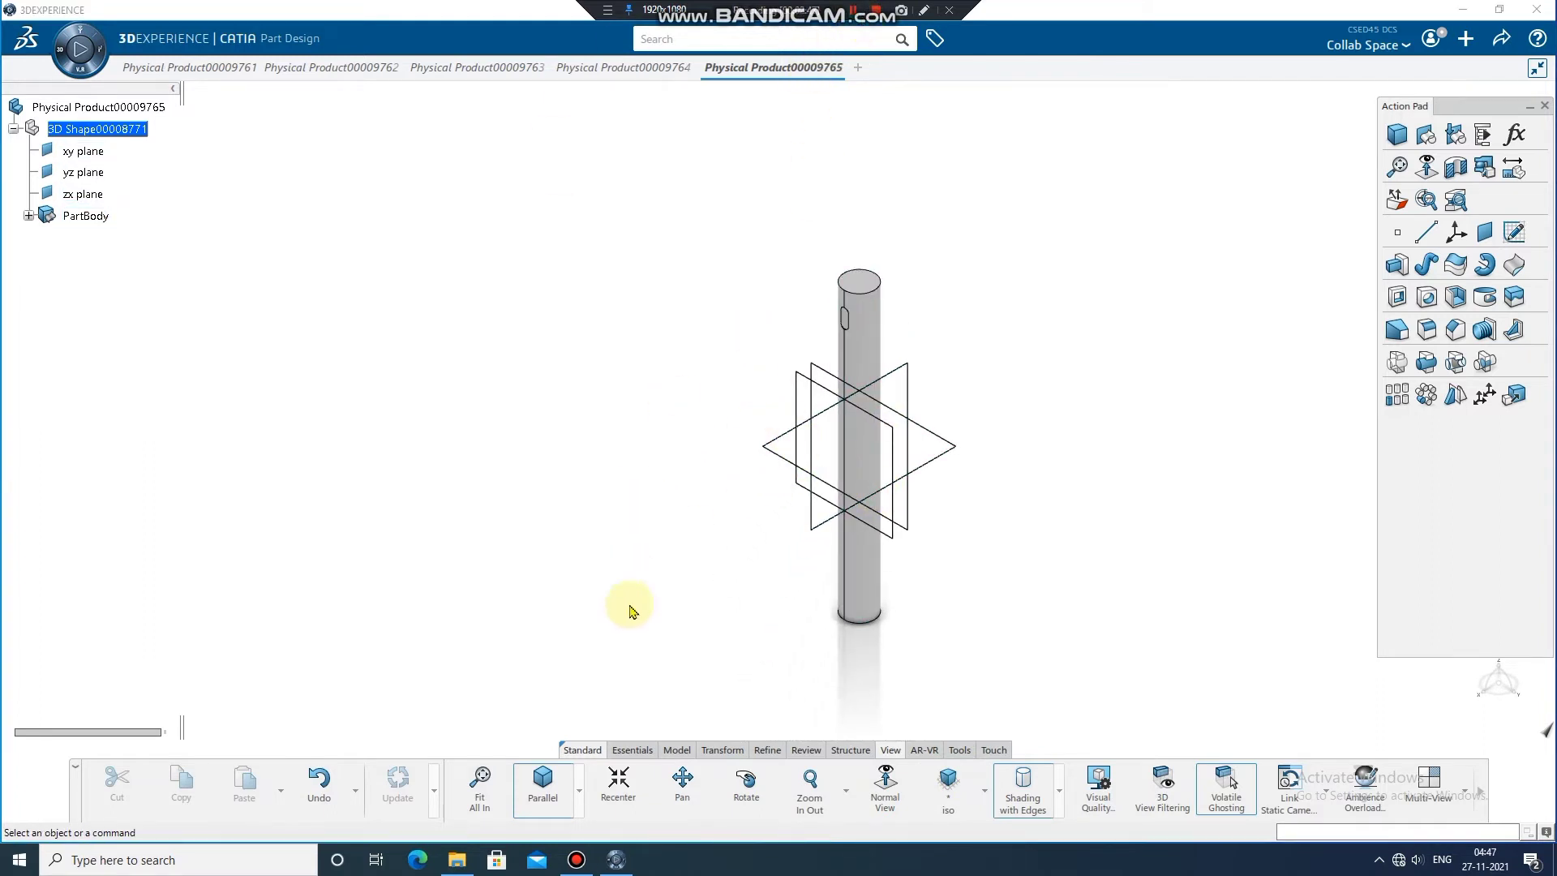
Step: Create a reference plane offset 20 mm from the zx plane
click(641, 750)
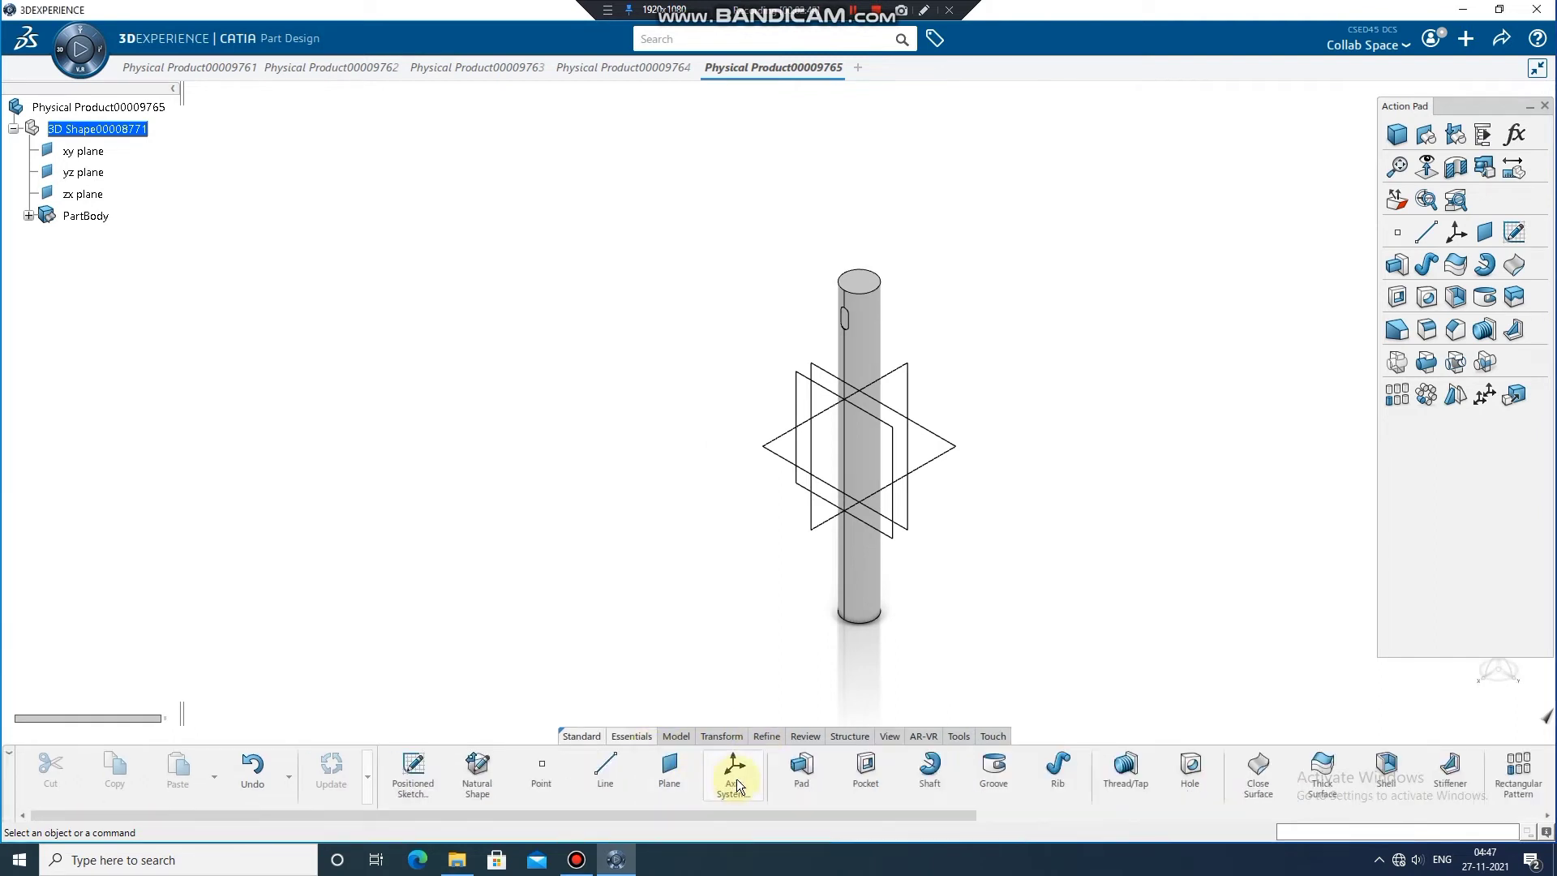
click(669, 772)
click(901, 379)
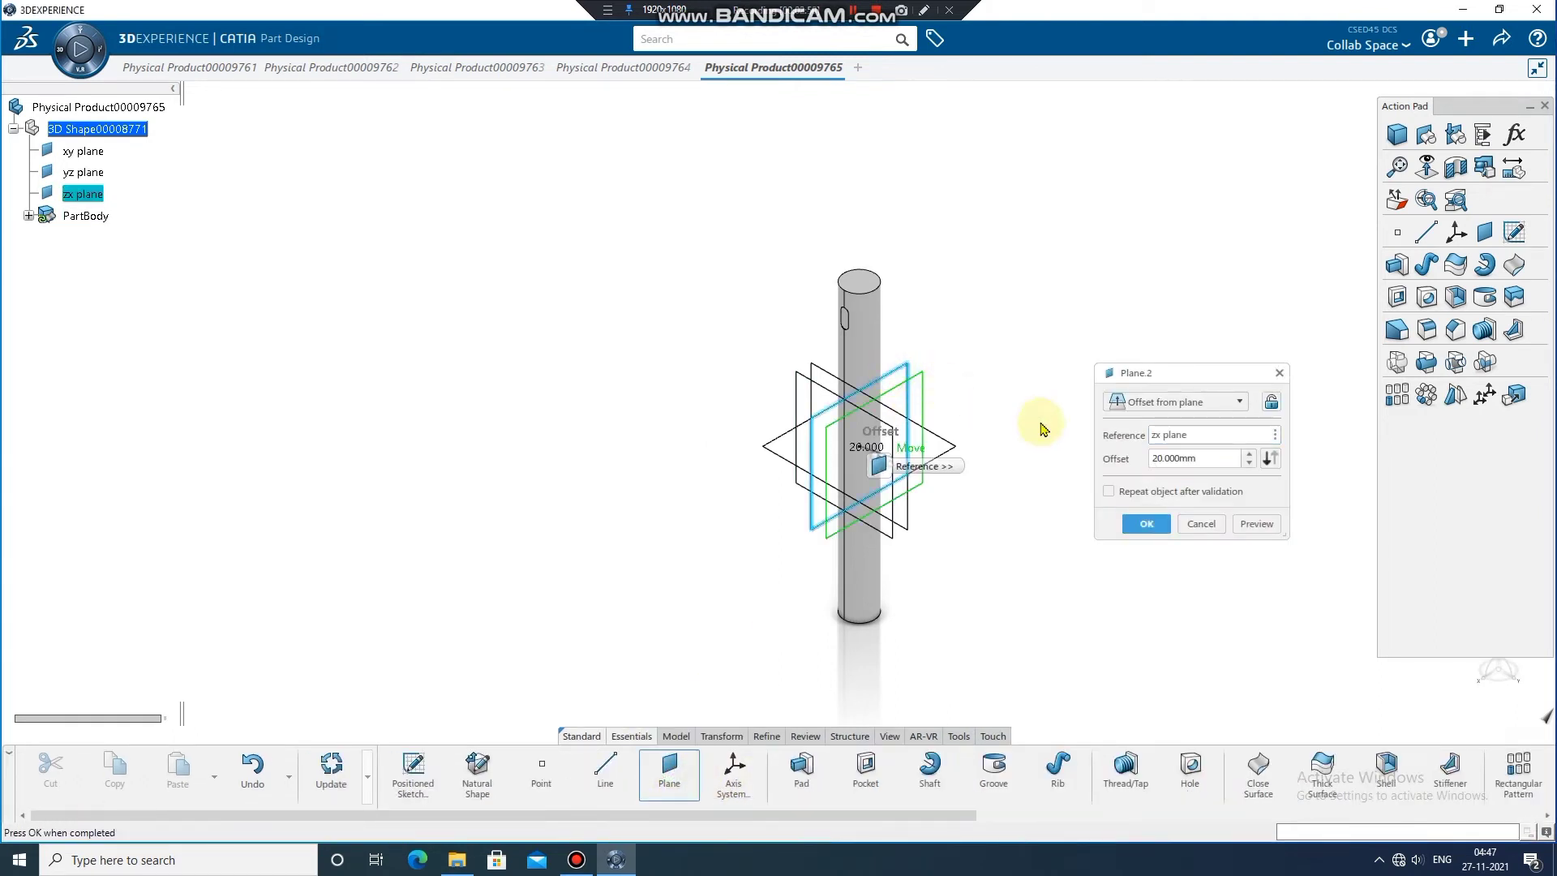
click(1147, 523)
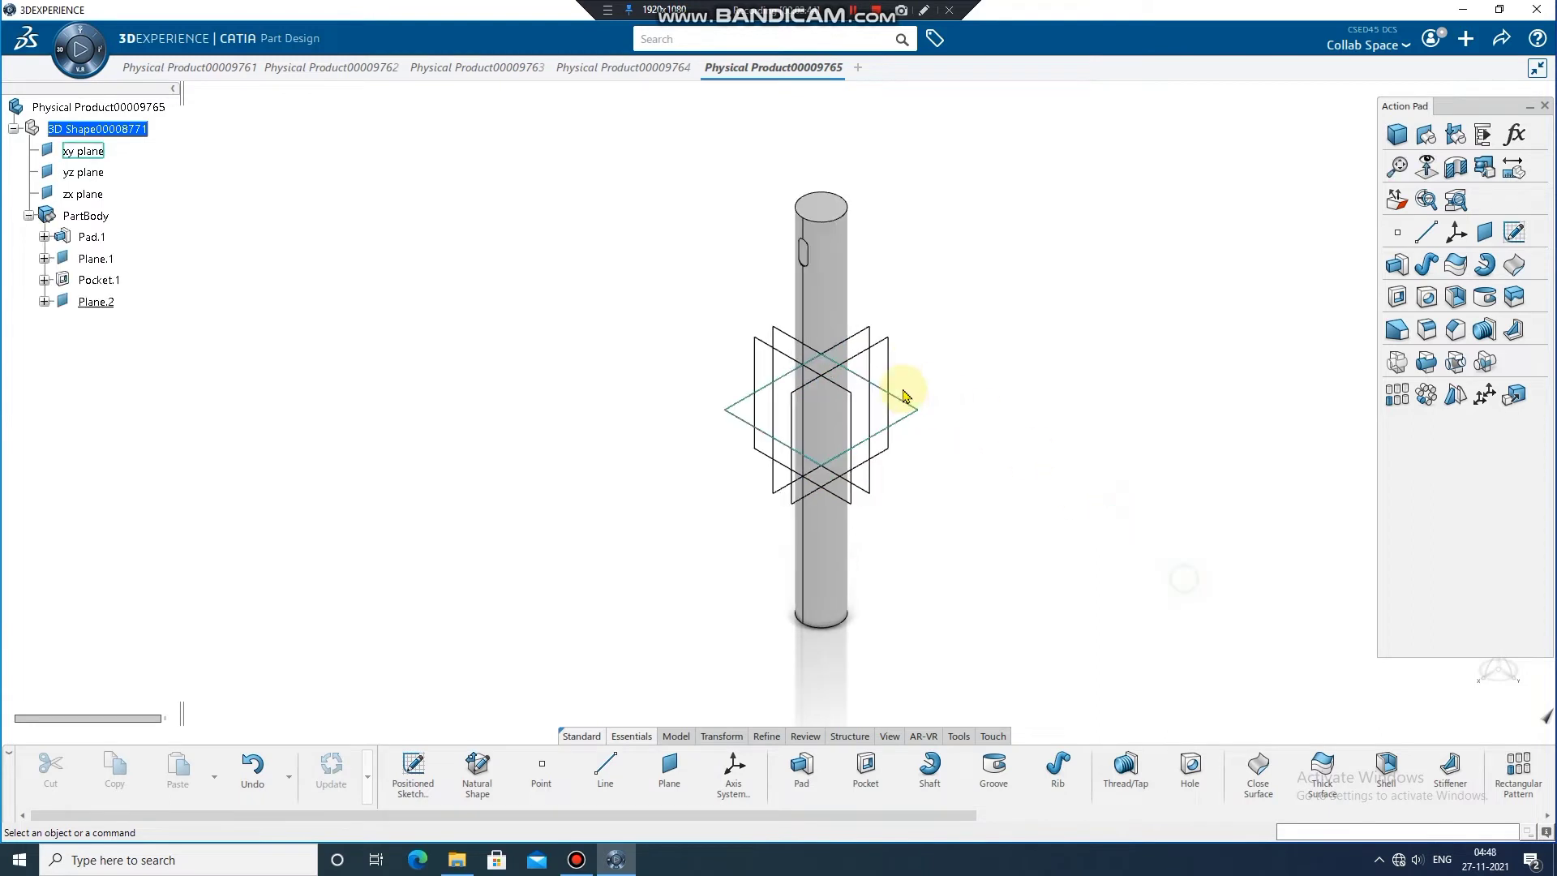
Step: Sketch two circles on the new offset plane, centred on the cylinder's axis, one near its upper end and one near its lower end
click(889, 349)
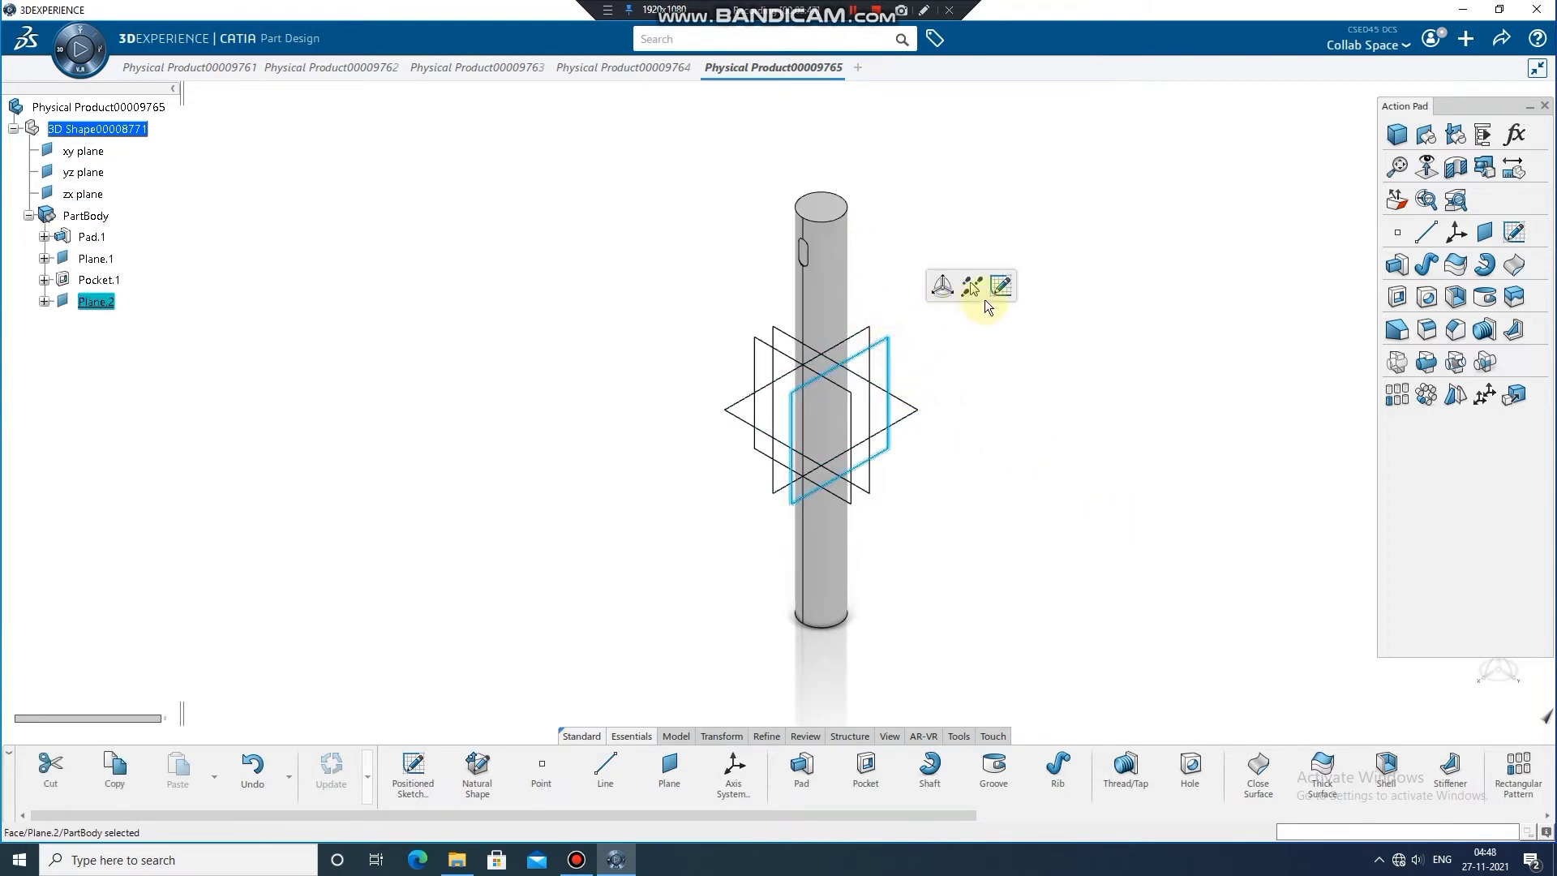
click(1001, 289)
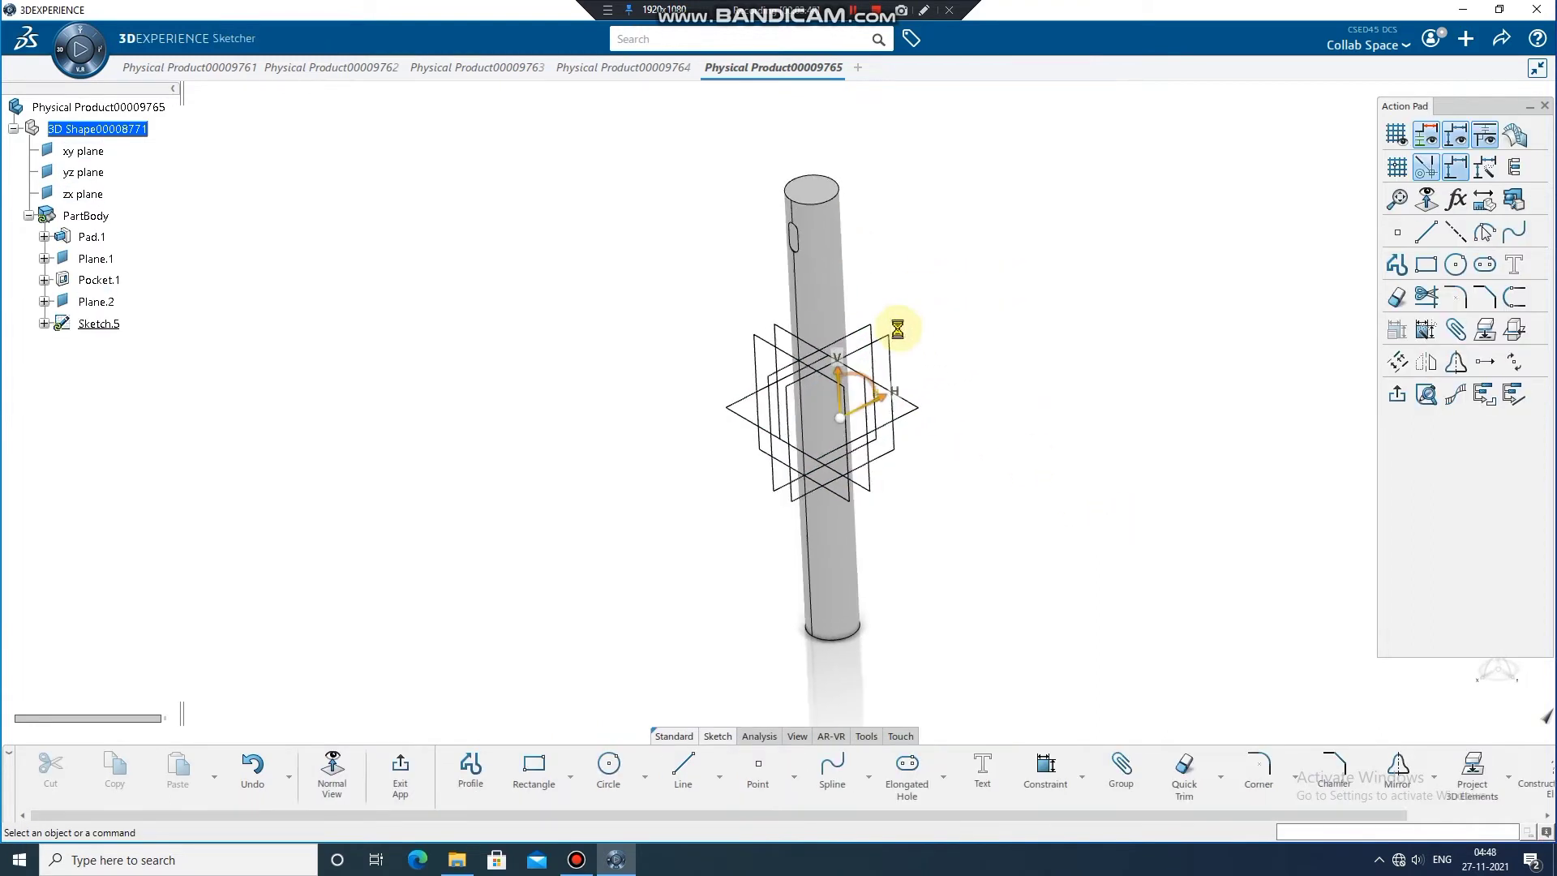
click(608, 766)
click(835, 250)
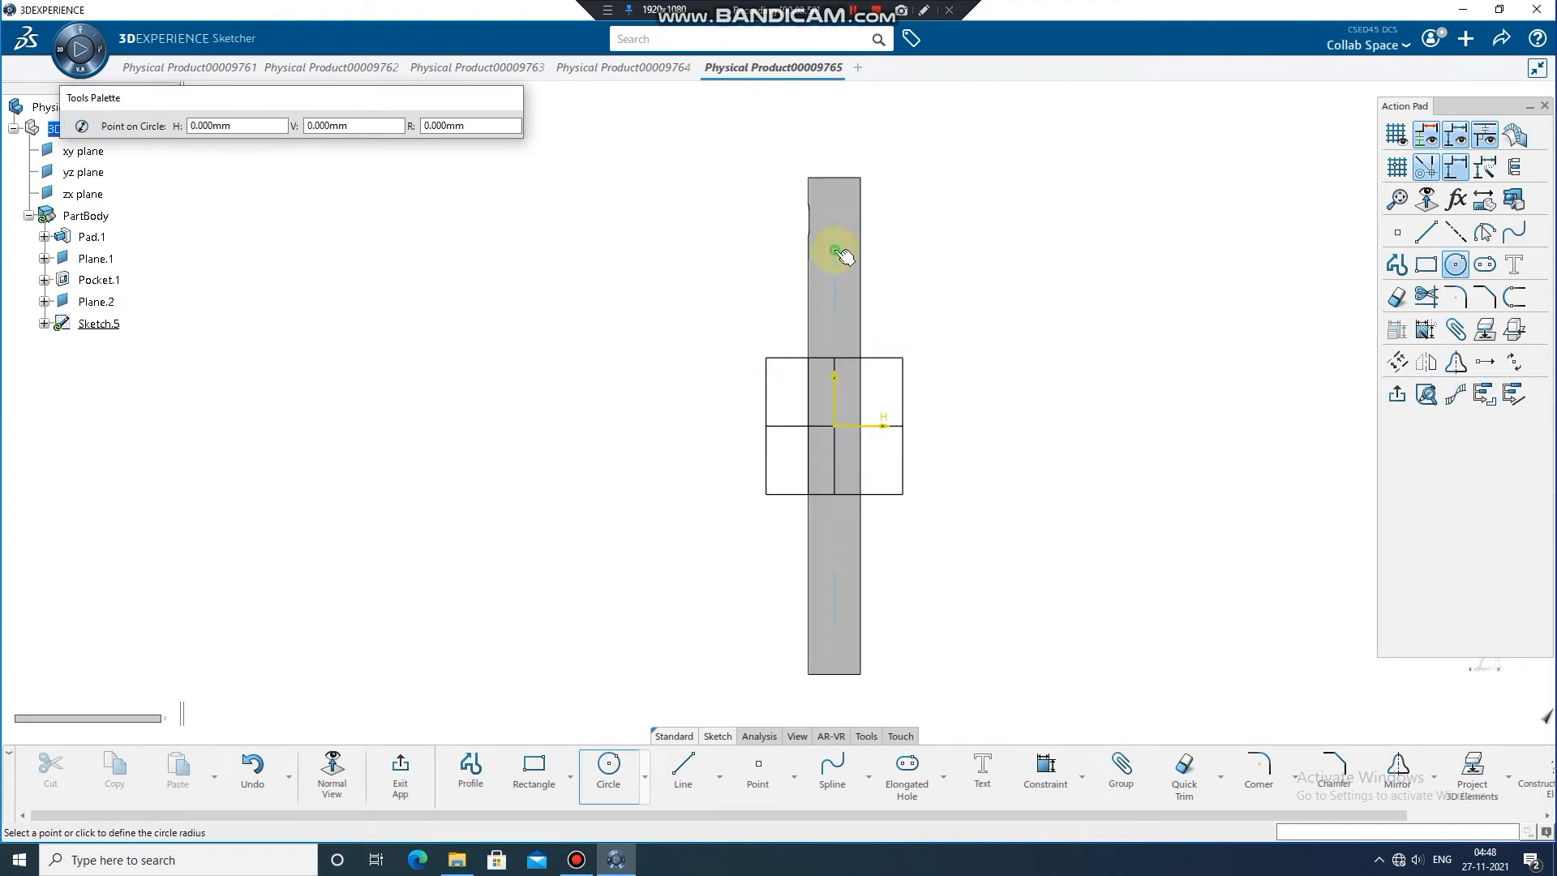
click(847, 243)
click(608, 766)
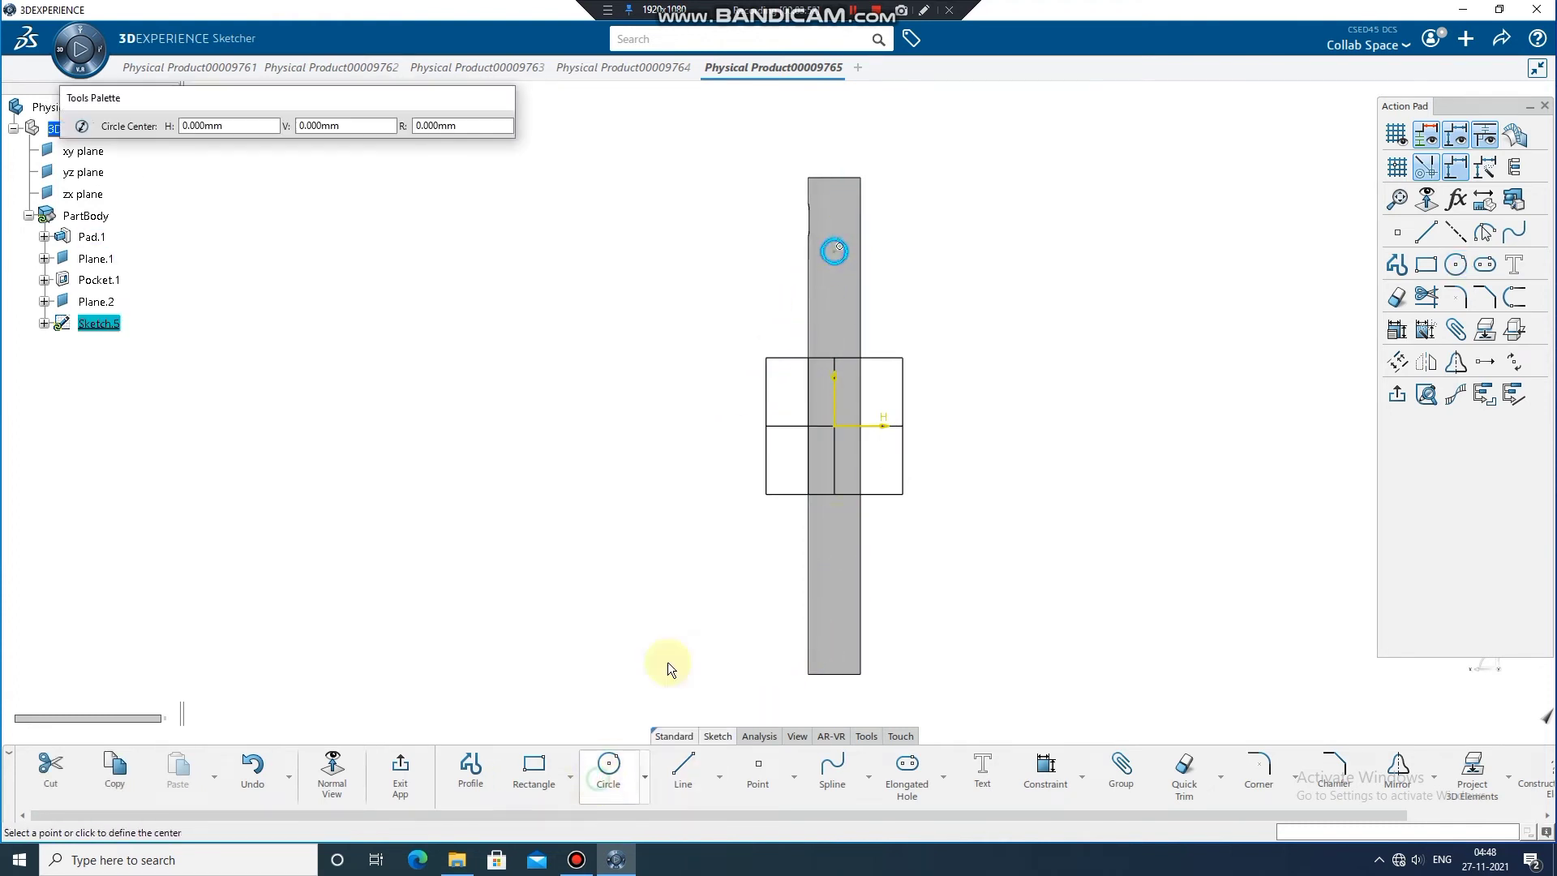
click(834, 624)
click(843, 628)
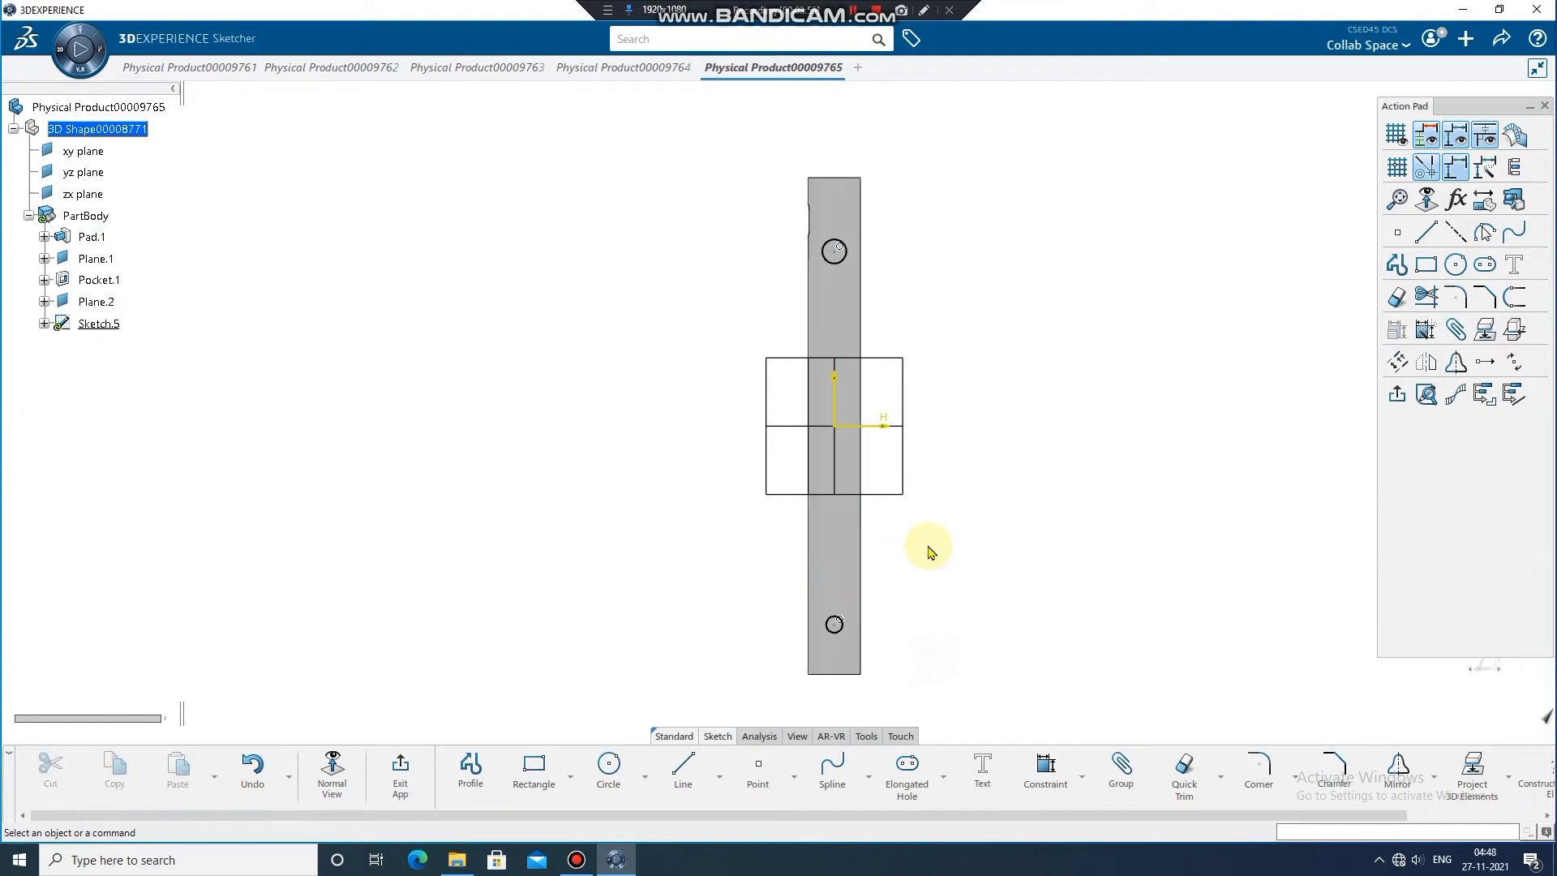
Step: Make the two circles equal in size and dimension the lower circle's diameter as 5 mm
click(835, 249)
ctrl+click(845, 636)
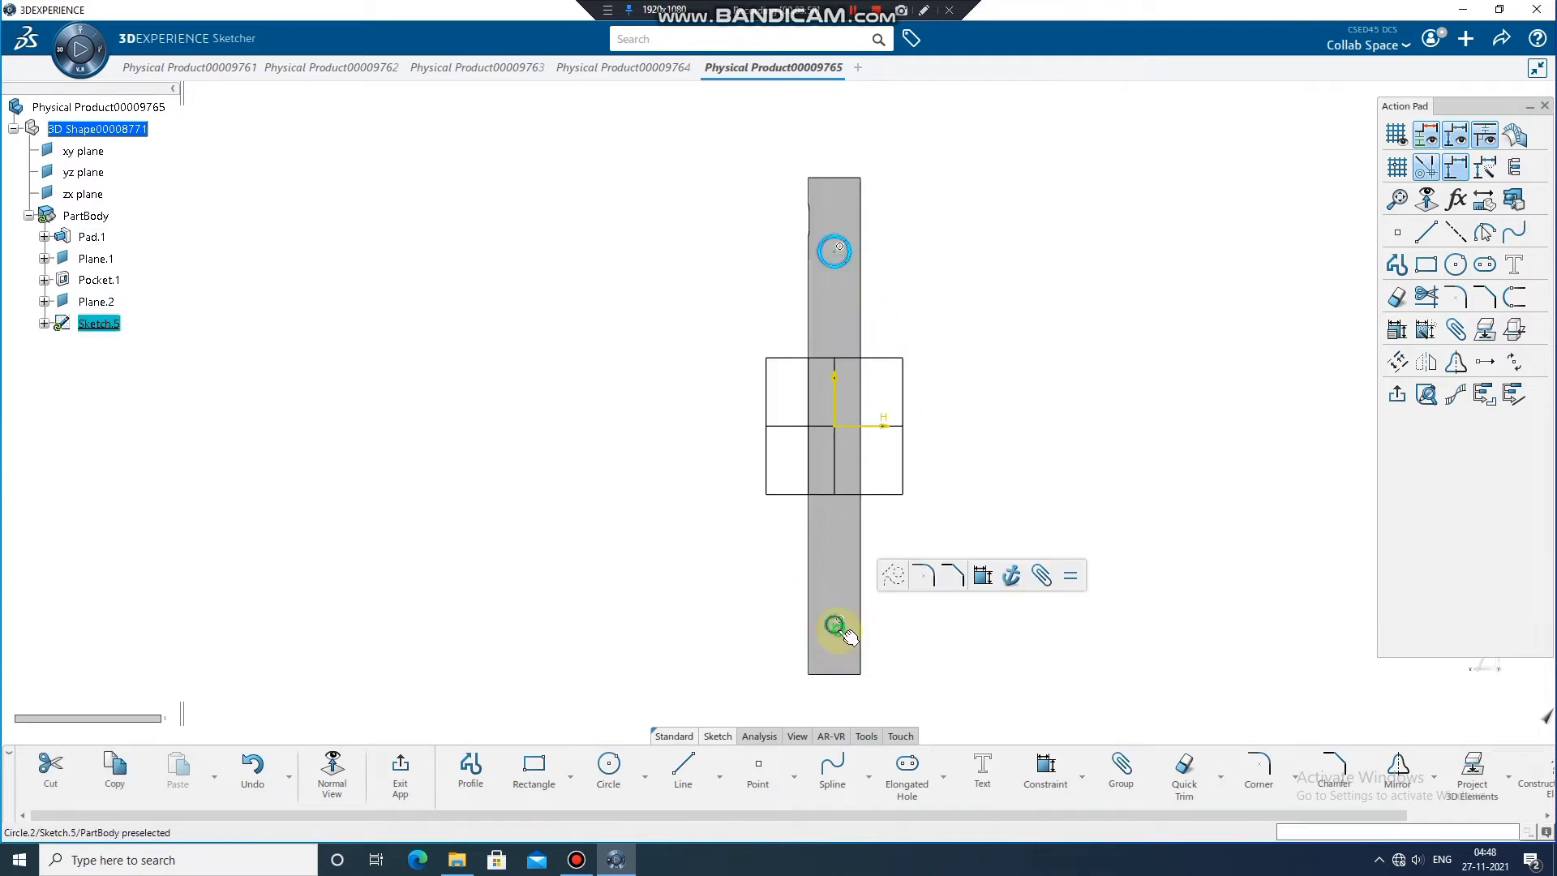
click(1064, 589)
click(1054, 780)
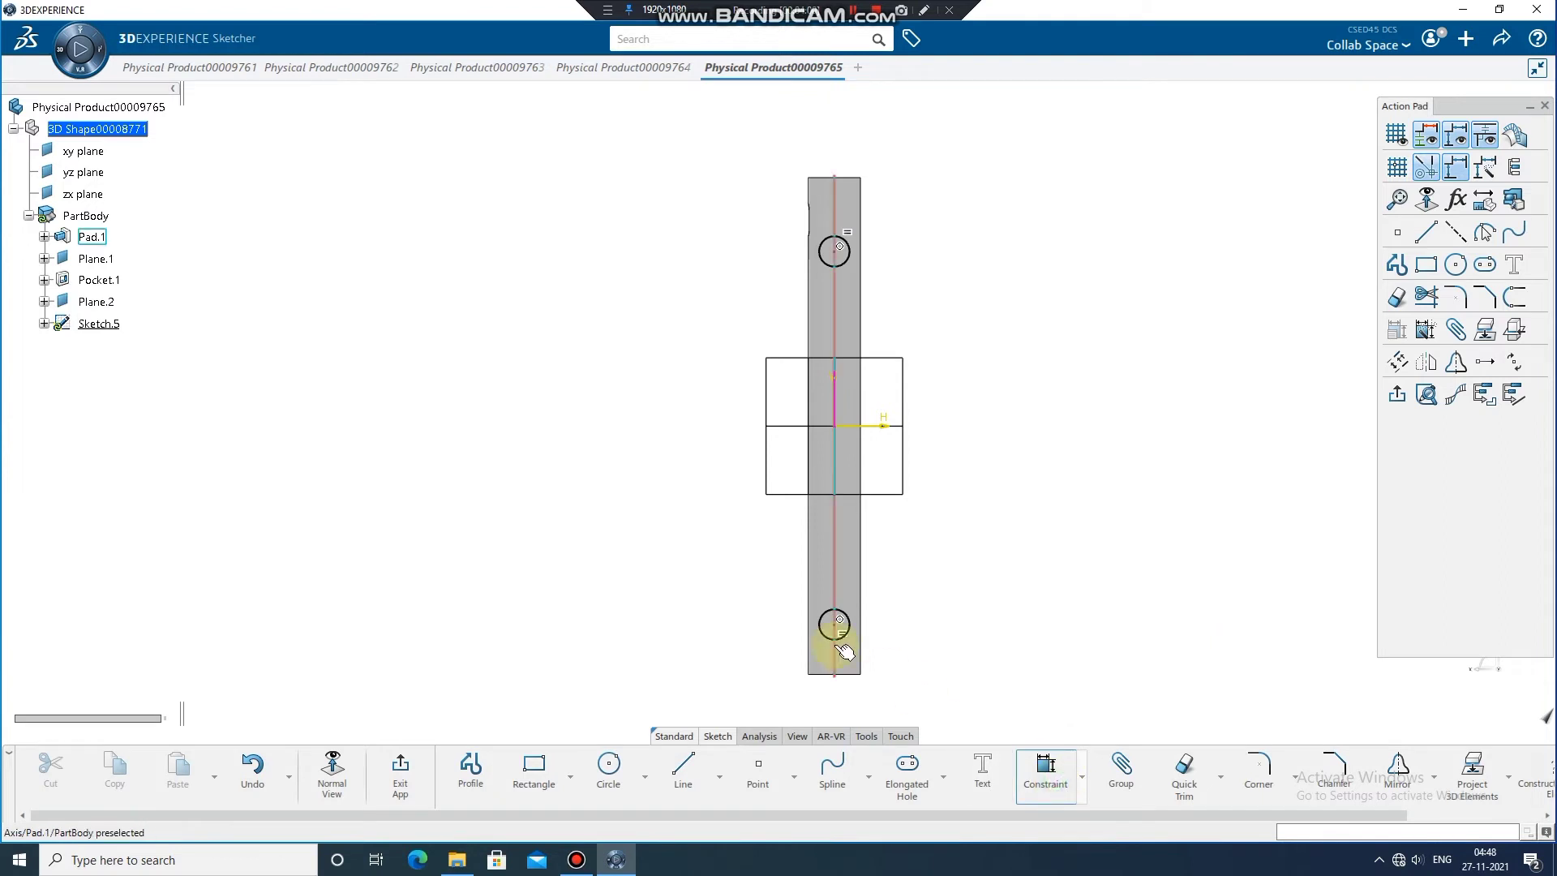
click(849, 626)
click(941, 639)
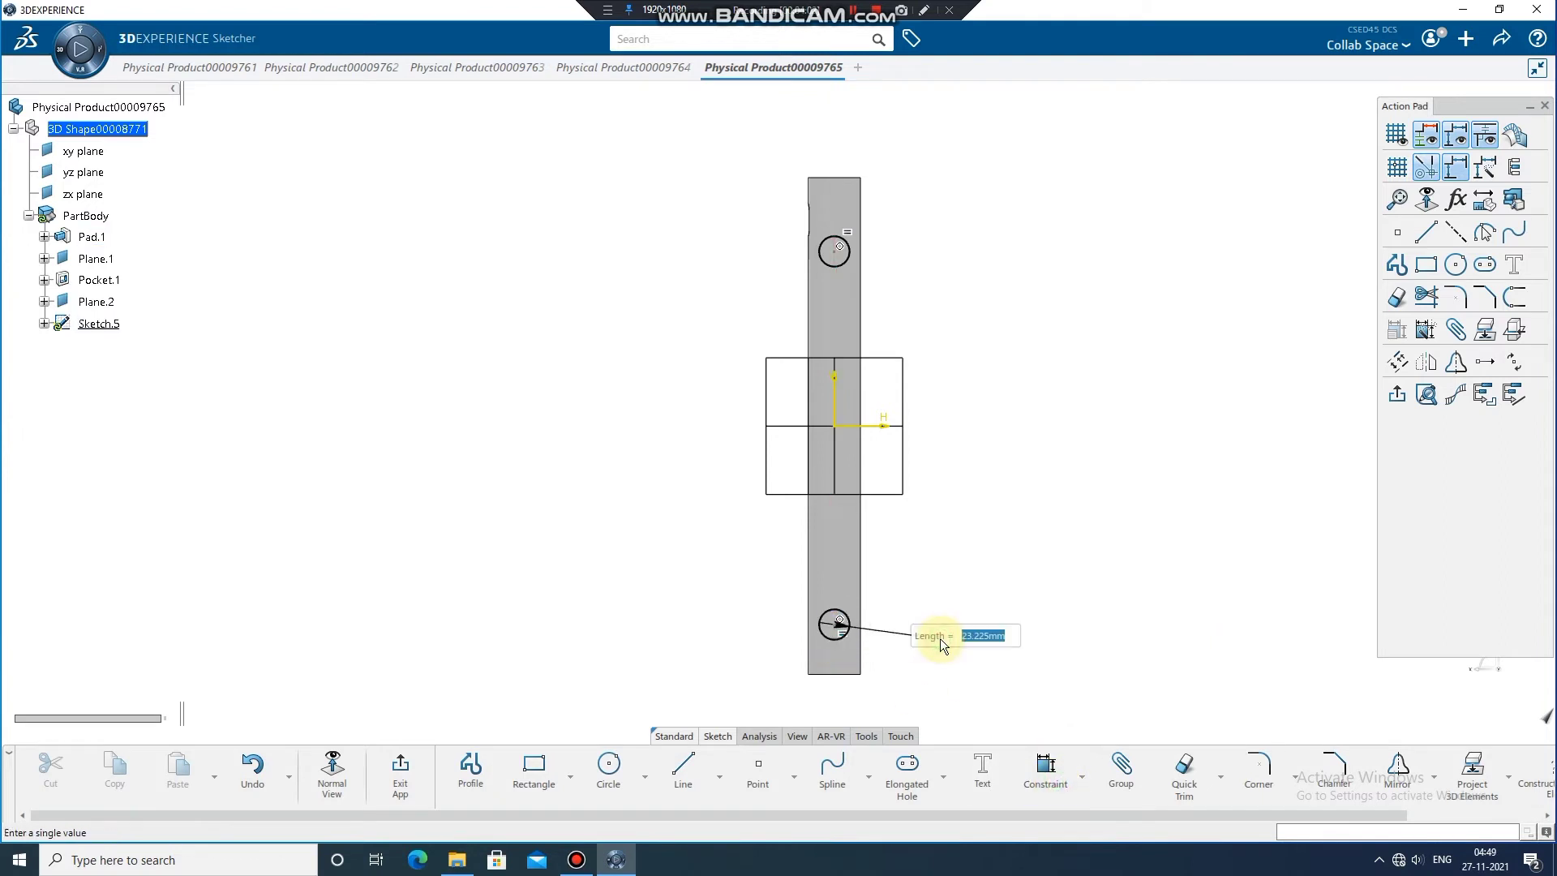
text(5)
key(Return)
Step: Dimension the lower circle's centre 45 mm above the cylinder's bottom edge
mouse_move(919, 619)
middle_down()
mouse_move(943, 540)
mouse_move(927, 336)
middle_up()
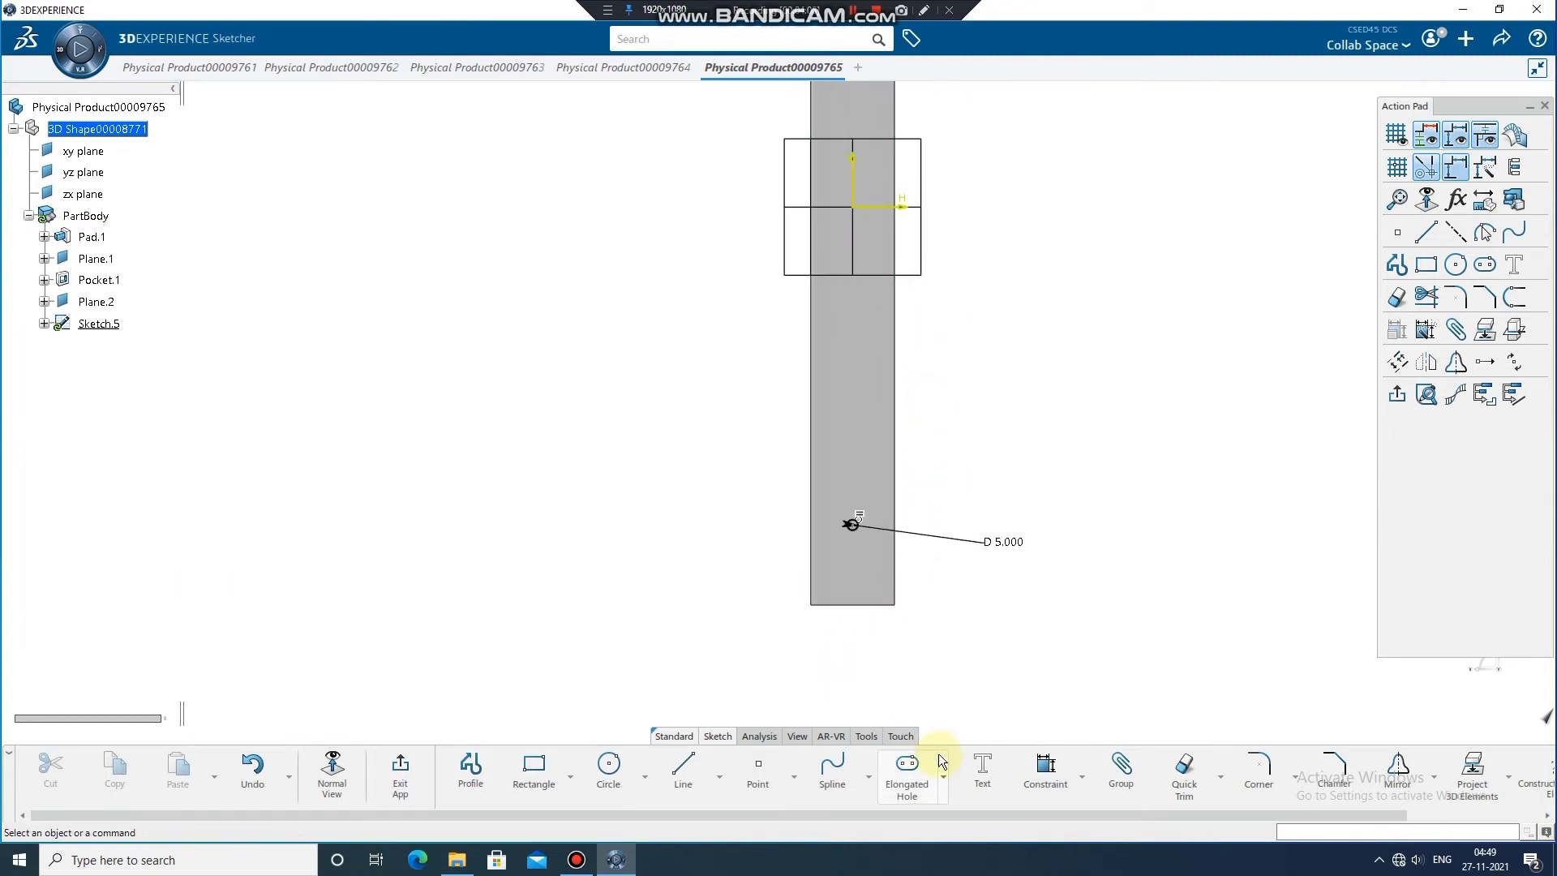
click(1045, 771)
mouse_move(920, 535)
middle_down()
mouse_move(897, 562)
mouse_move(914, 569)
mouse_move(911, 503)
mouse_move(929, 516)
mouse_move(837, 476)
mouse_move(859, 421)
mouse_move(820, 386)
middle_up()
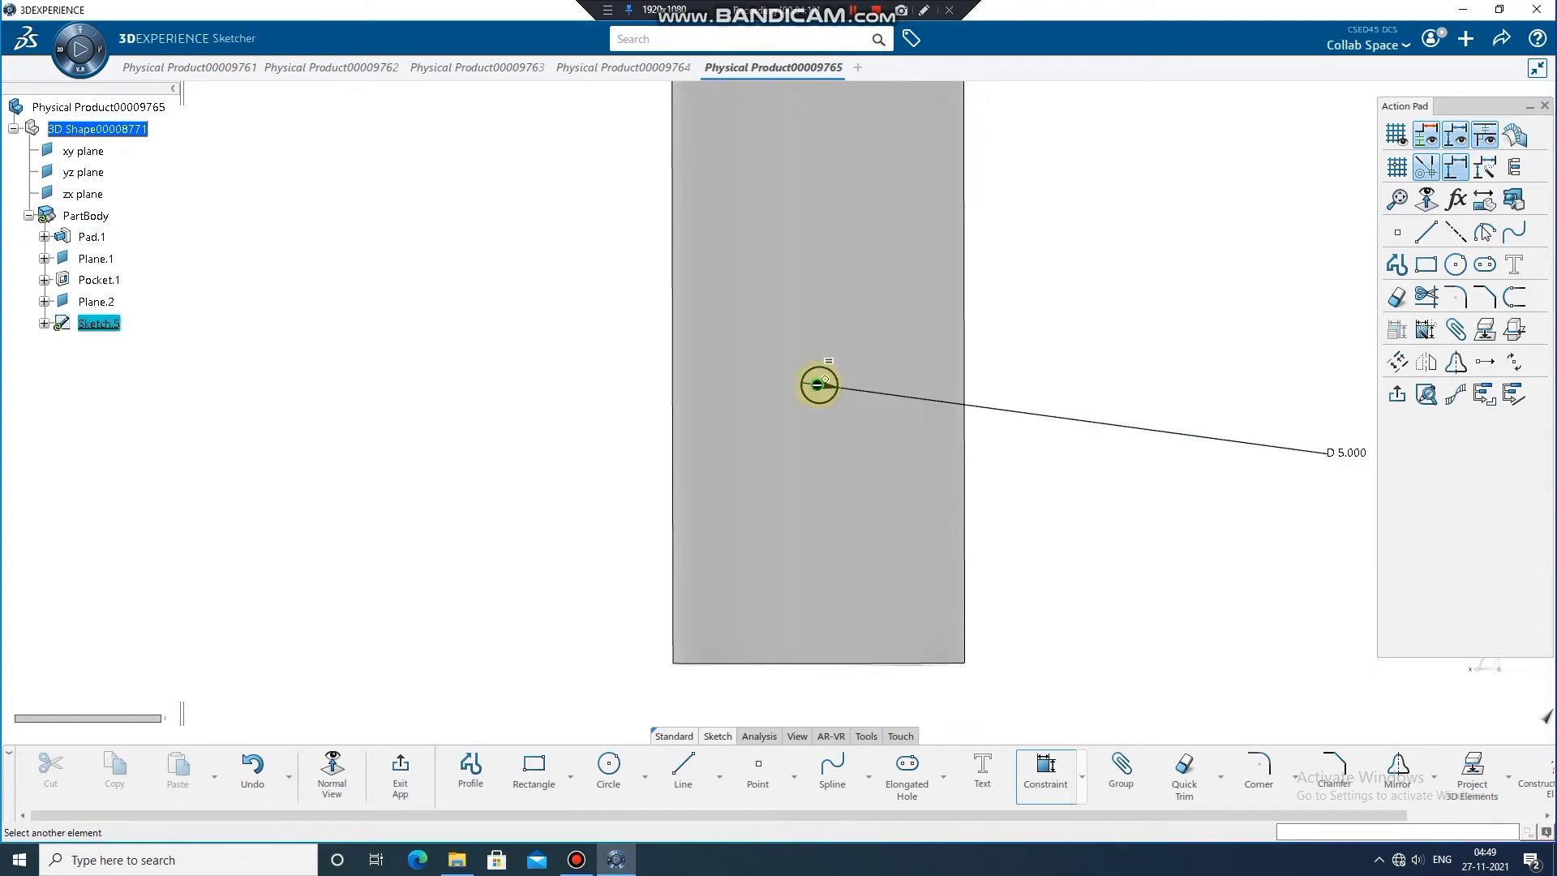
click(913, 668)
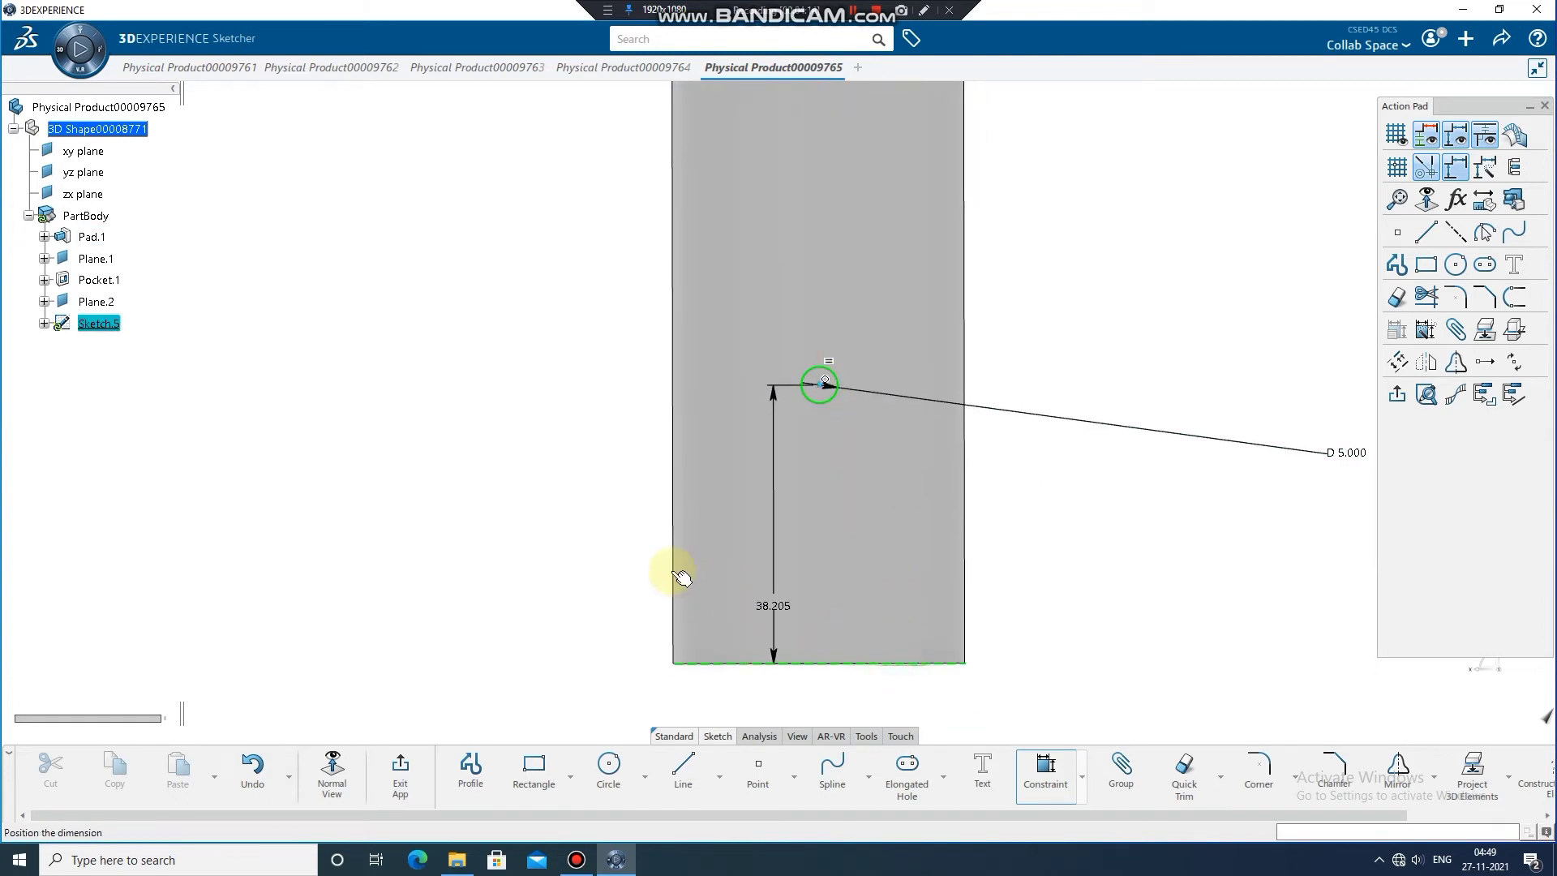
click(582, 542)
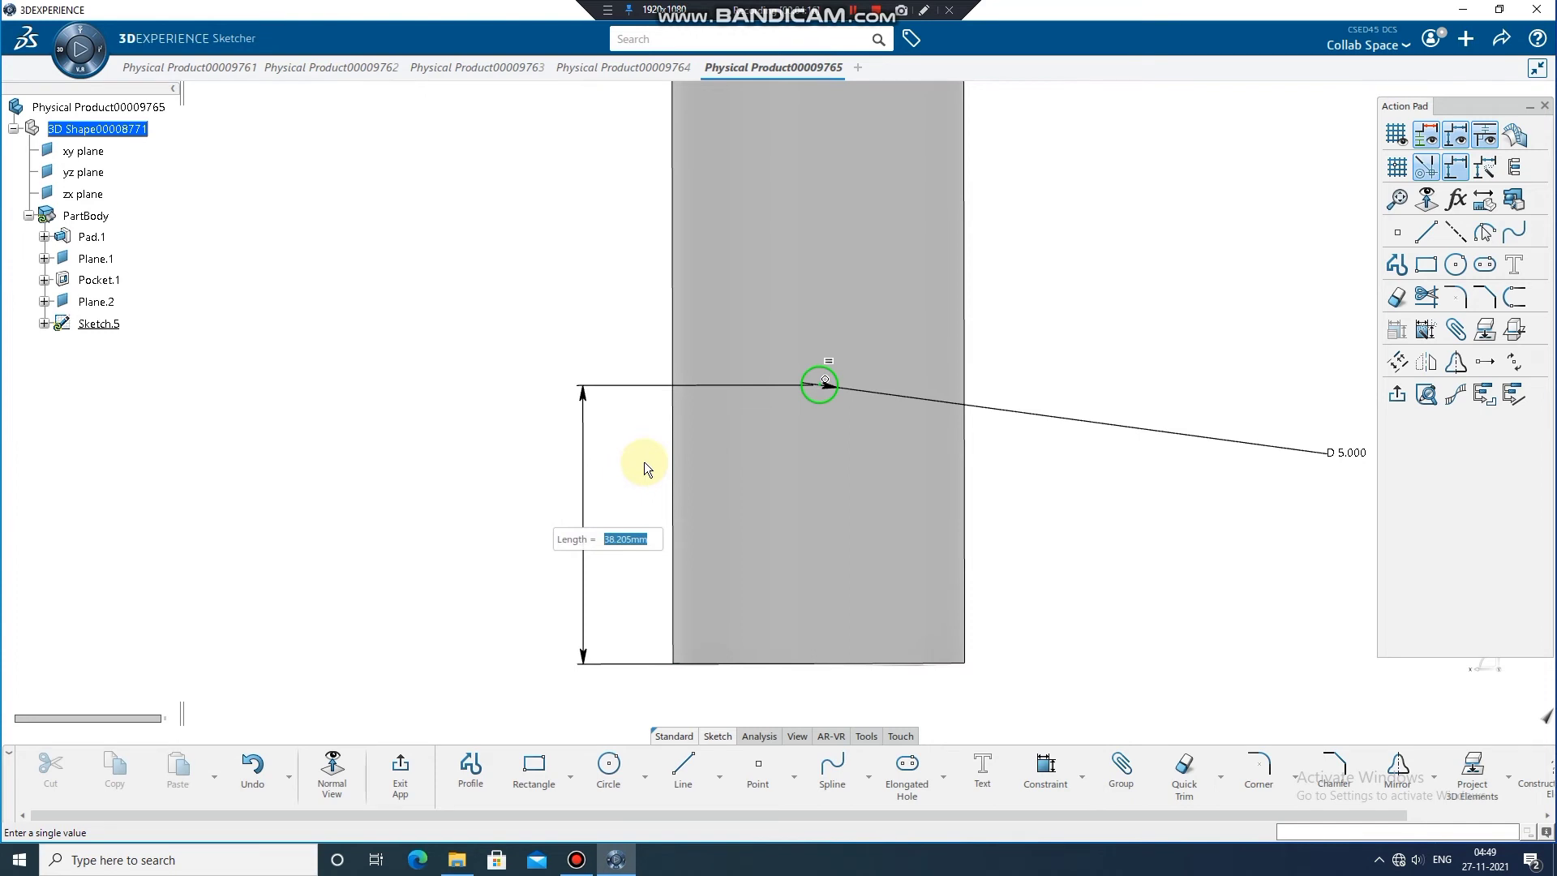
text(45)
key(Return)
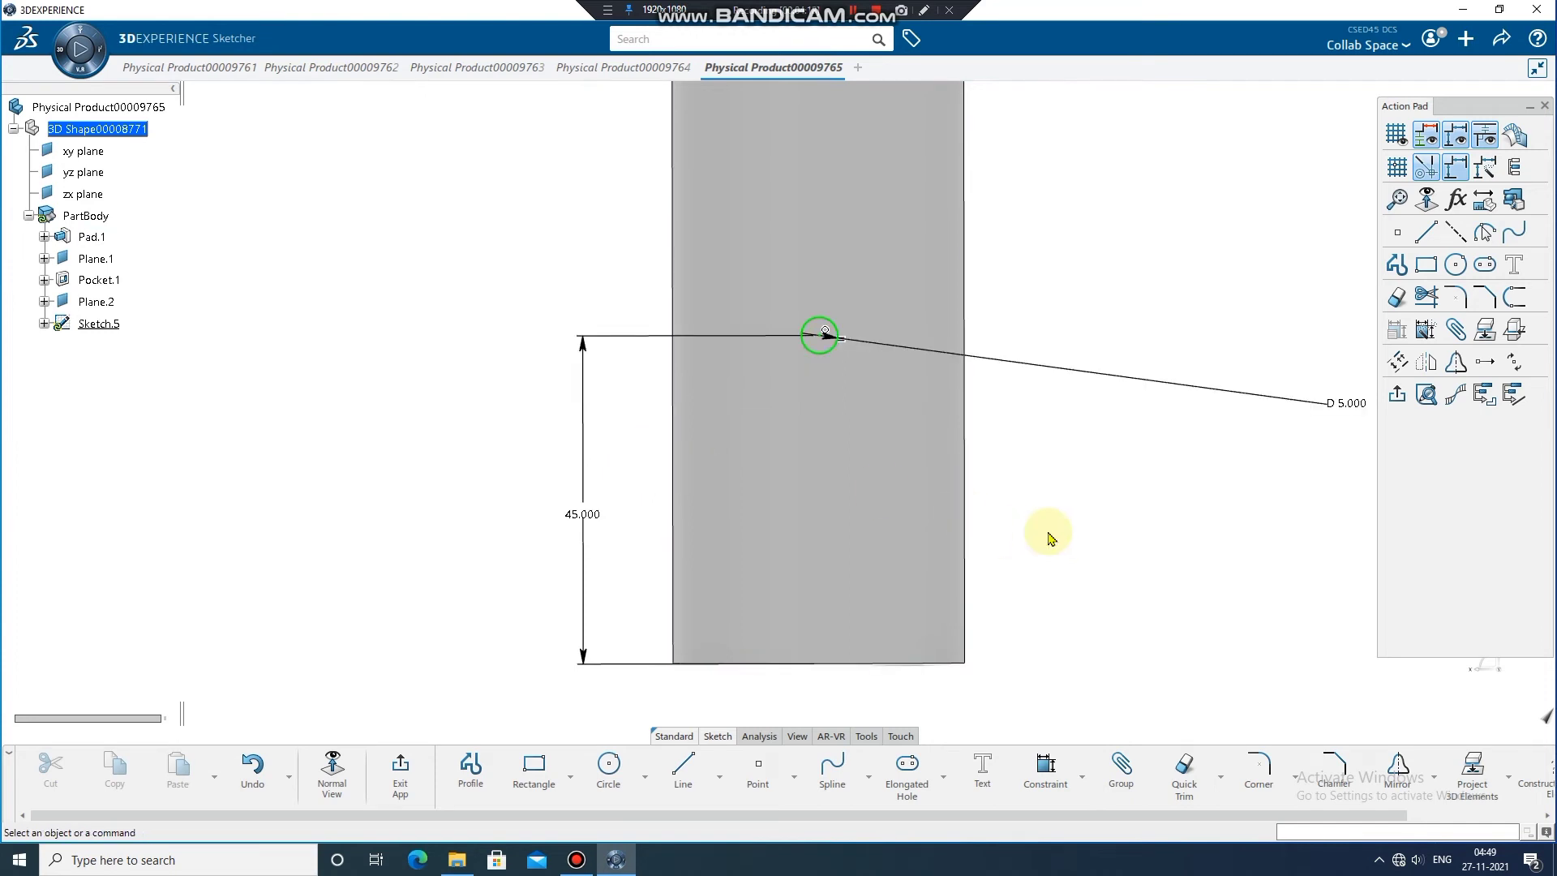
Step: Dimension the centre-to-centre distance between the upper and lower circles as 250 mm
scroll(1046, 560, down, 3)
mouse_move(1029, 670)
middle_down()
mouse_move(1011, 598)
mouse_move(1033, 730)
middle_up()
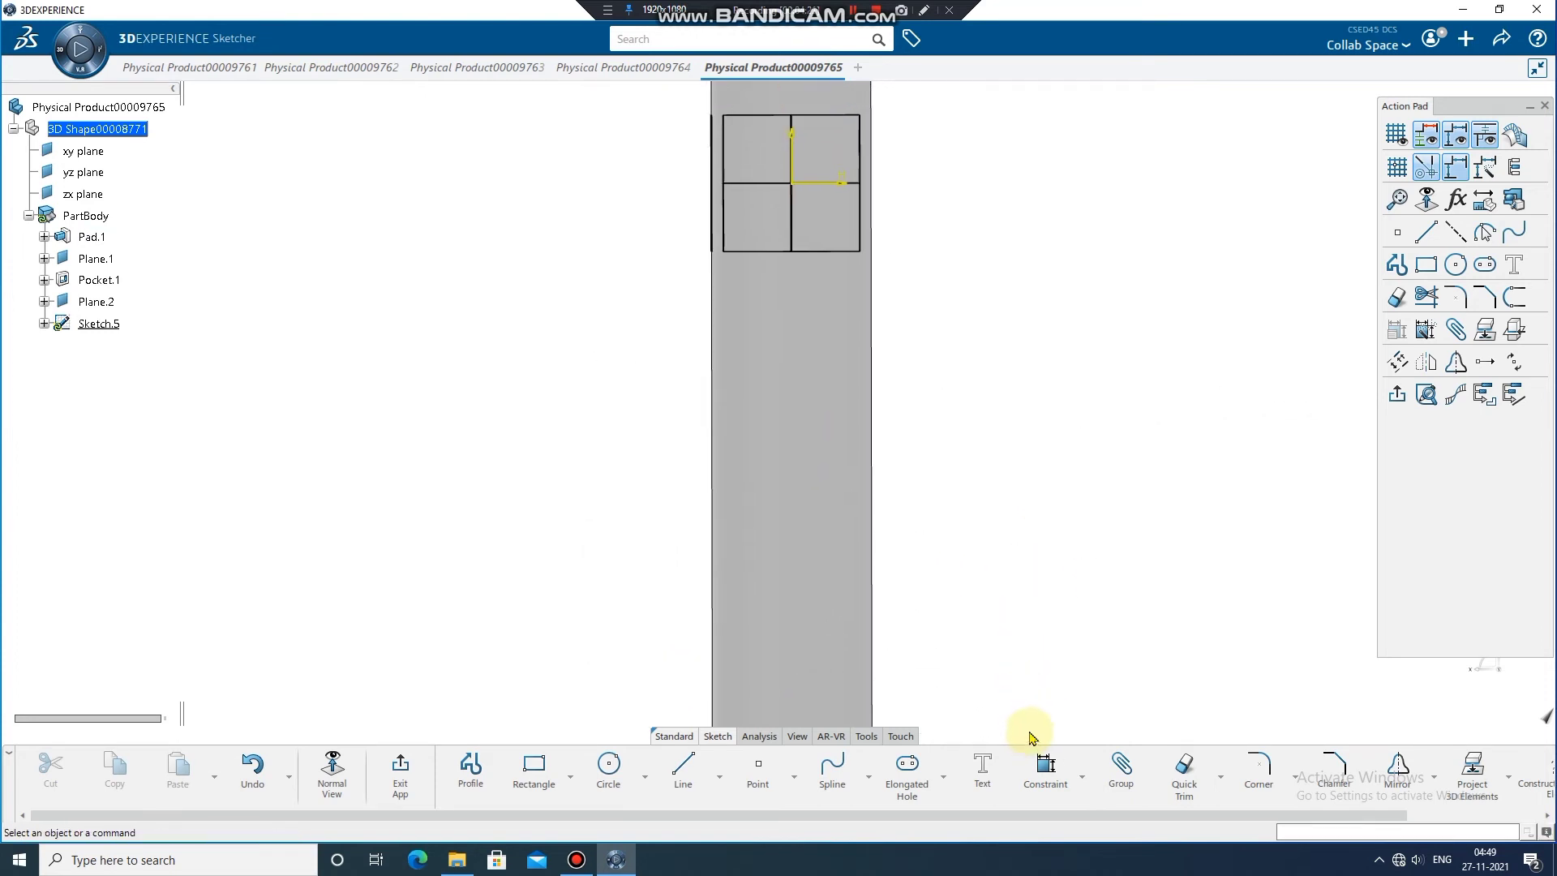
click(1046, 771)
click(756, 474)
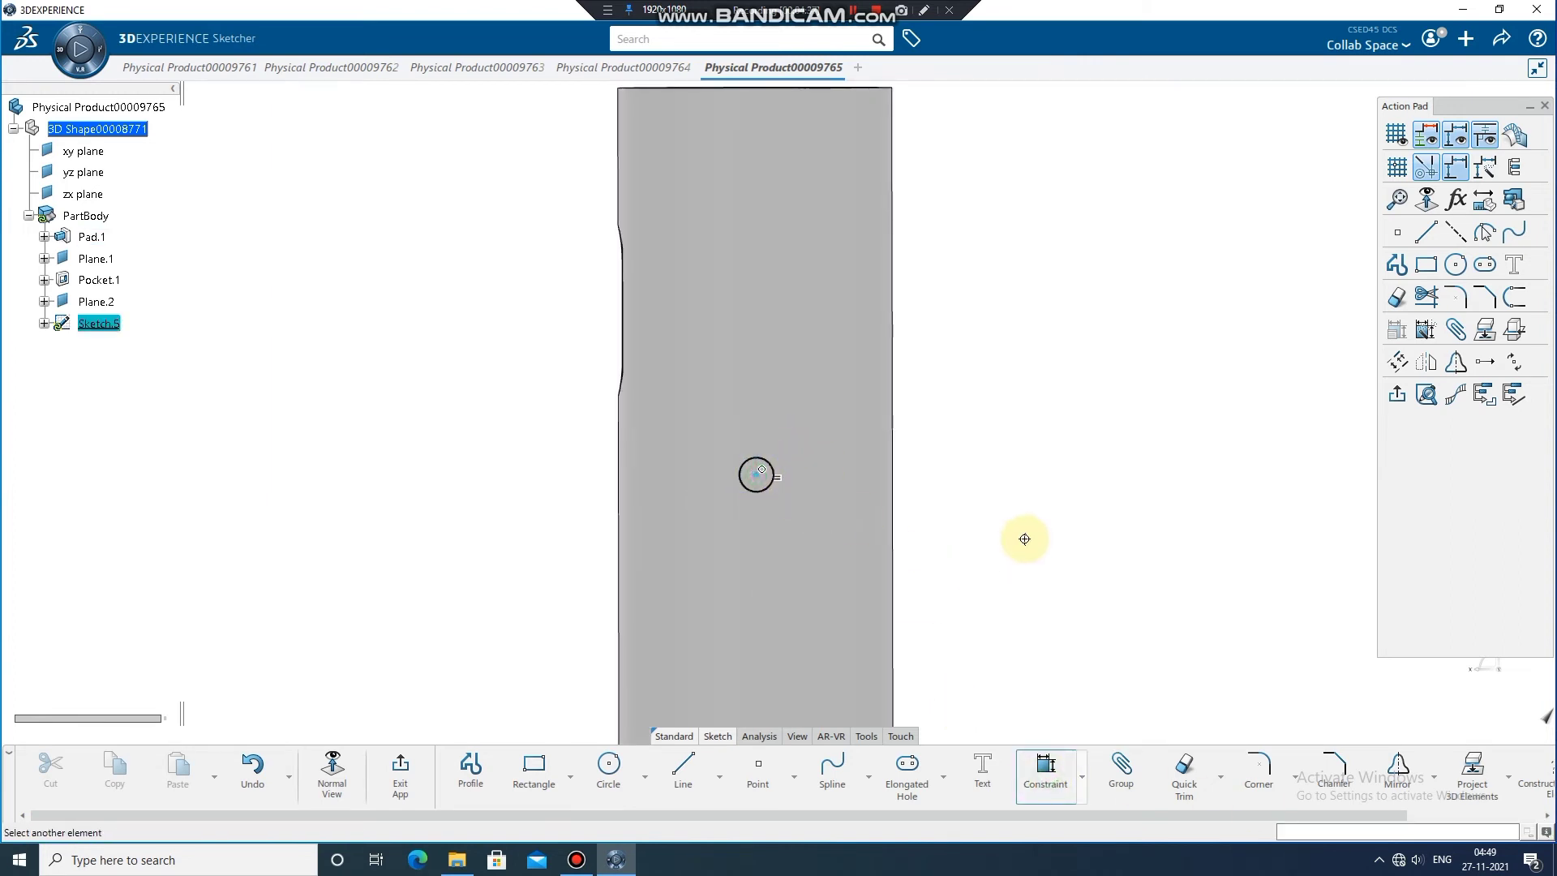
mouse_move(1025, 541)
middle_down()
mouse_move(1026, 624)
mouse_move(1017, 612)
middle_up()
middle_drag(1030, 417, 1061, 227)
middle_drag(1011, 462, 1019, 201)
middle_drag(970, 689, 964, 312)
mouse_move(848, 478)
middle_down()
mouse_move(855, 299)
mouse_move(872, 528)
mouse_move(893, 550)
mouse_move(900, 509)
mouse_move(990, 538)
middle_up()
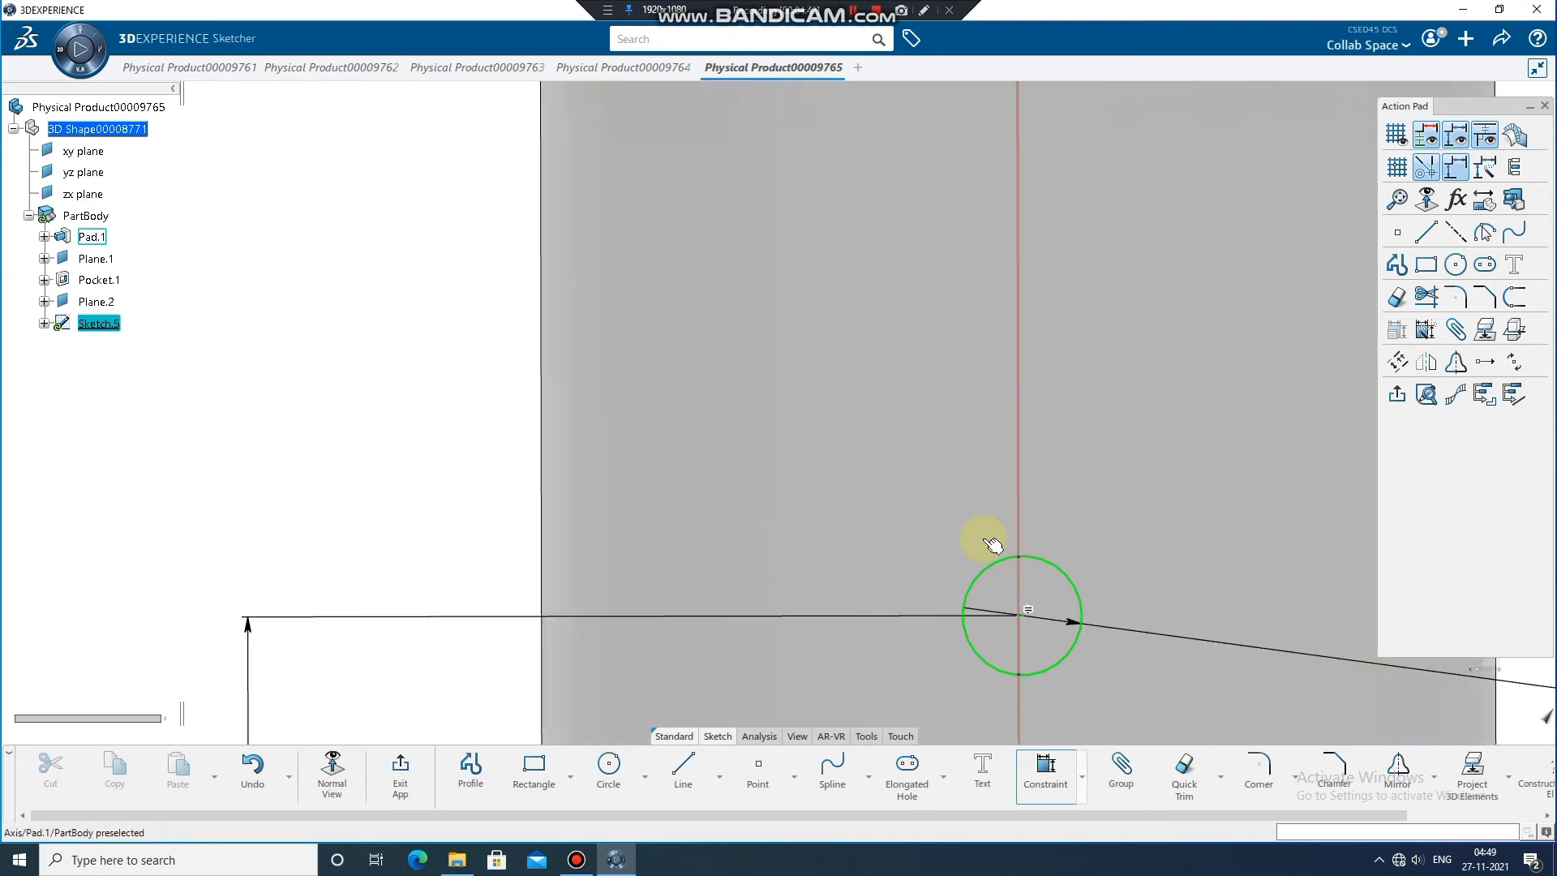
click(1028, 617)
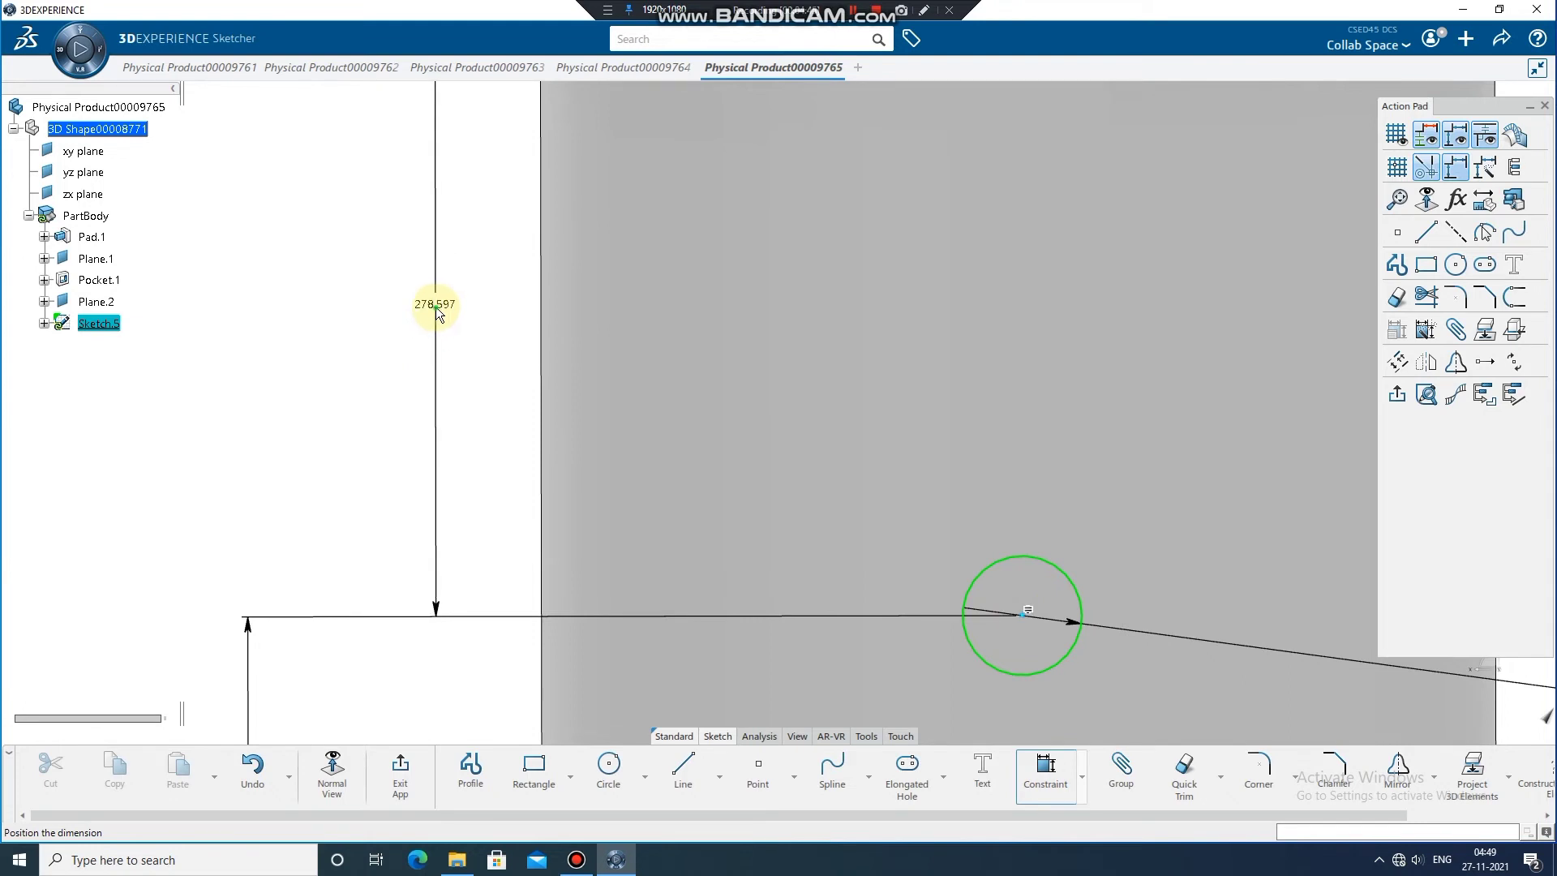
click(437, 312)
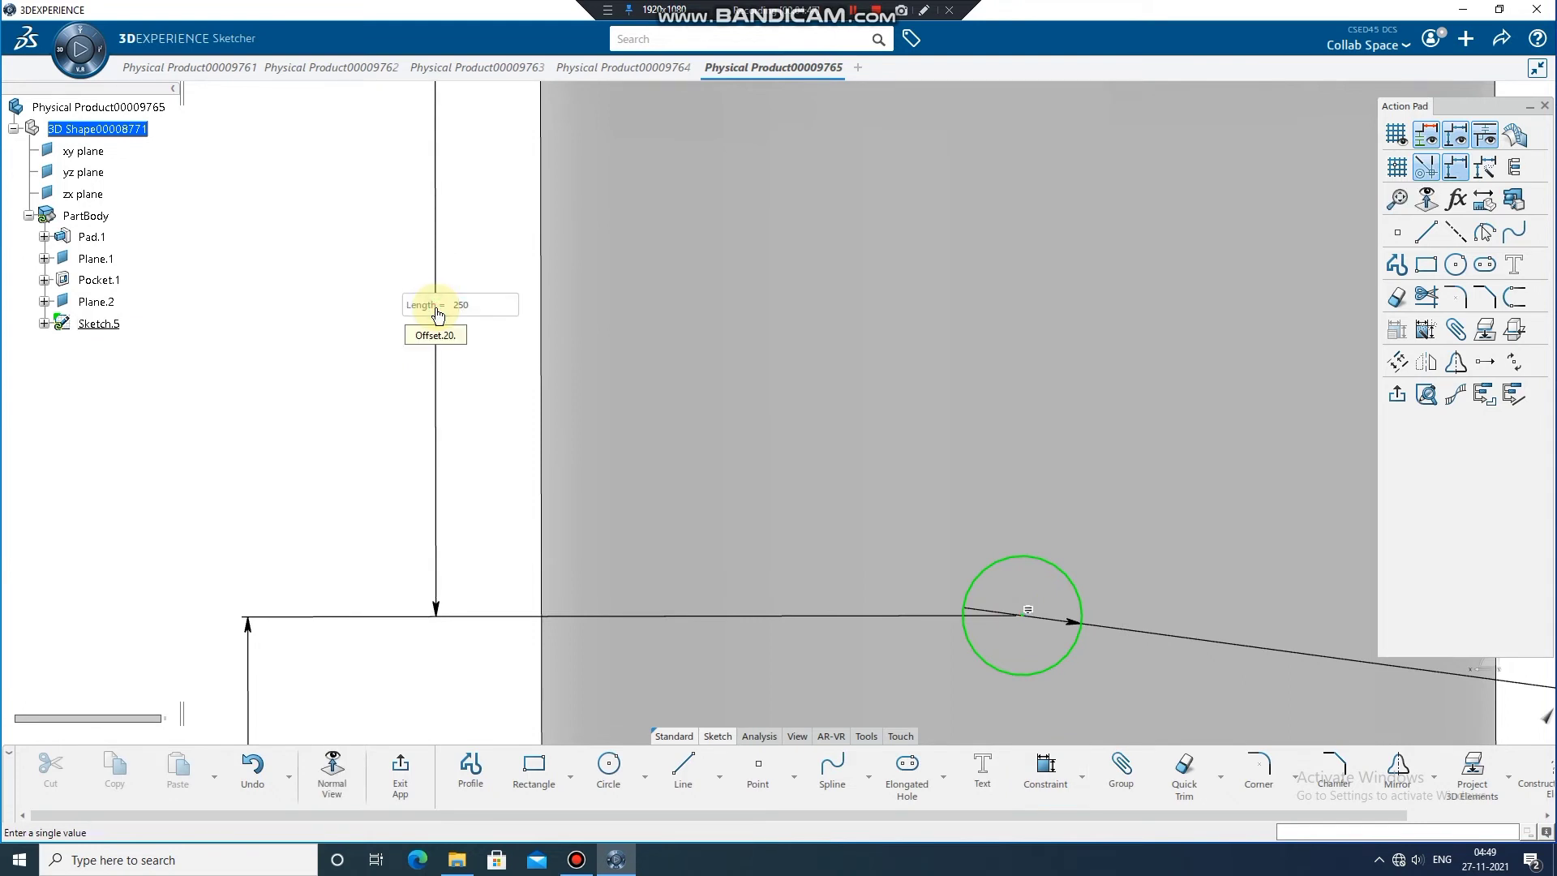
key(Return)
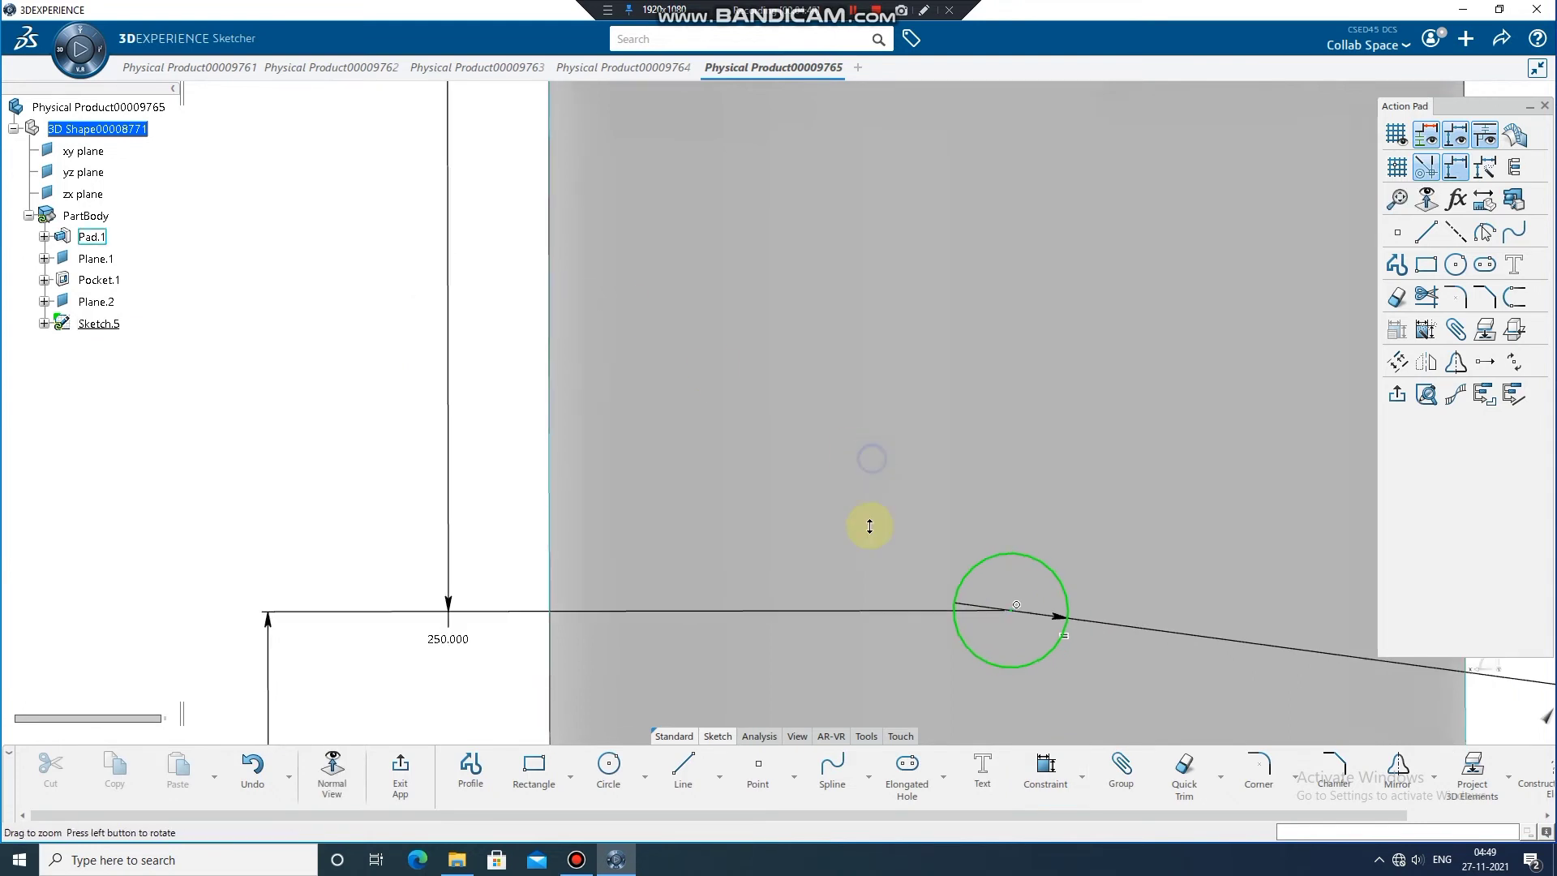
Step: Finish the sketch and cut both circles into the cylinder as a Pocket with a length of 0.64 mm
scroll(866, 525, down, 5)
mouse_move(954, 313)
middle_down()
mouse_move(949, 462)
mouse_move(976, 432)
middle_up()
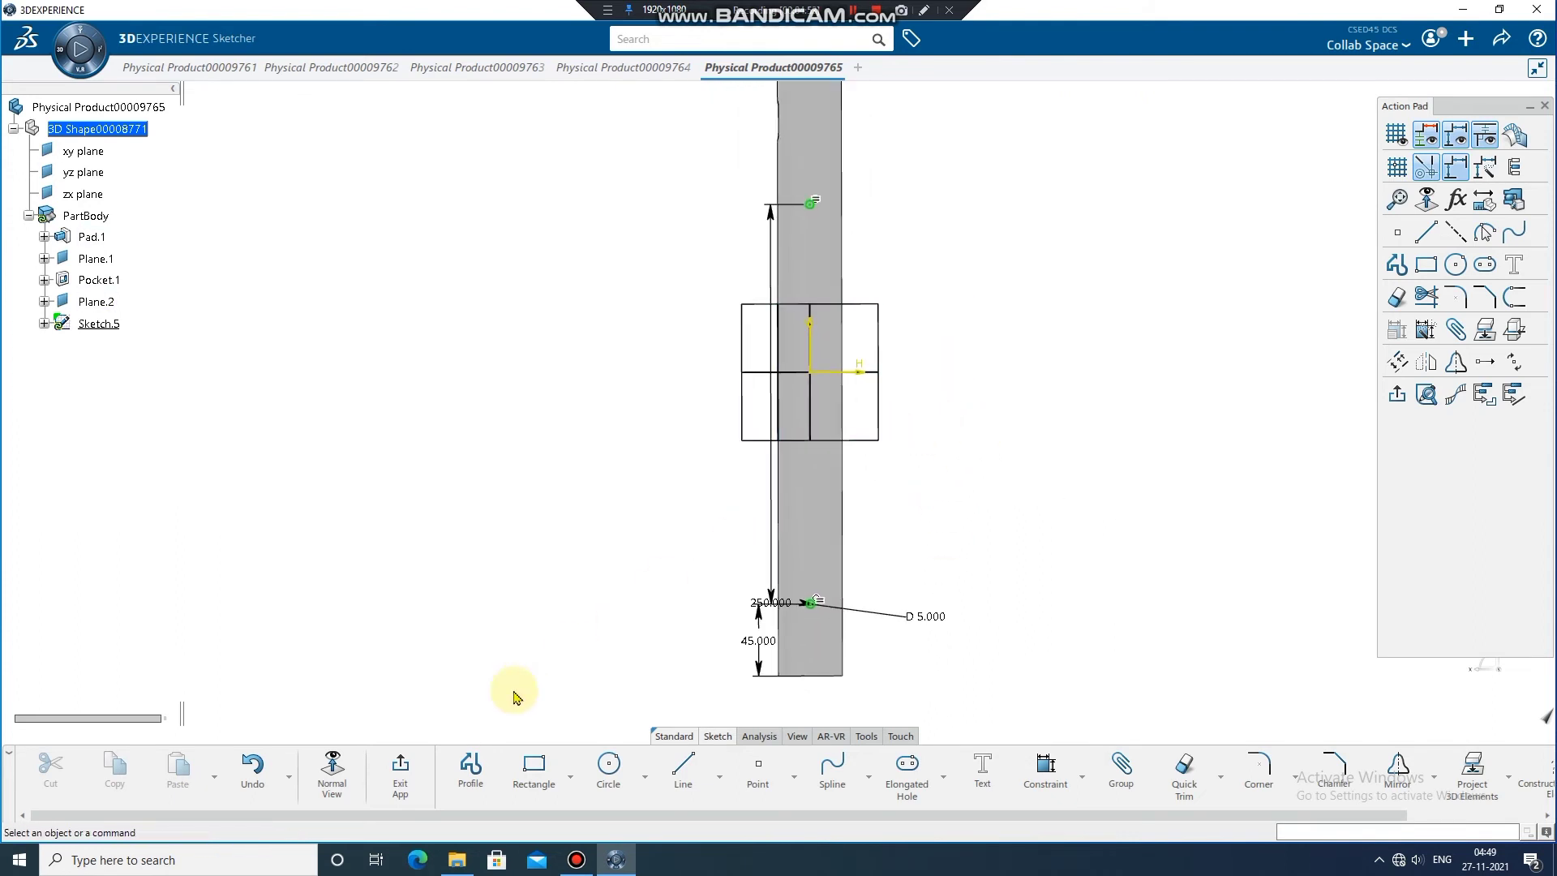
click(402, 771)
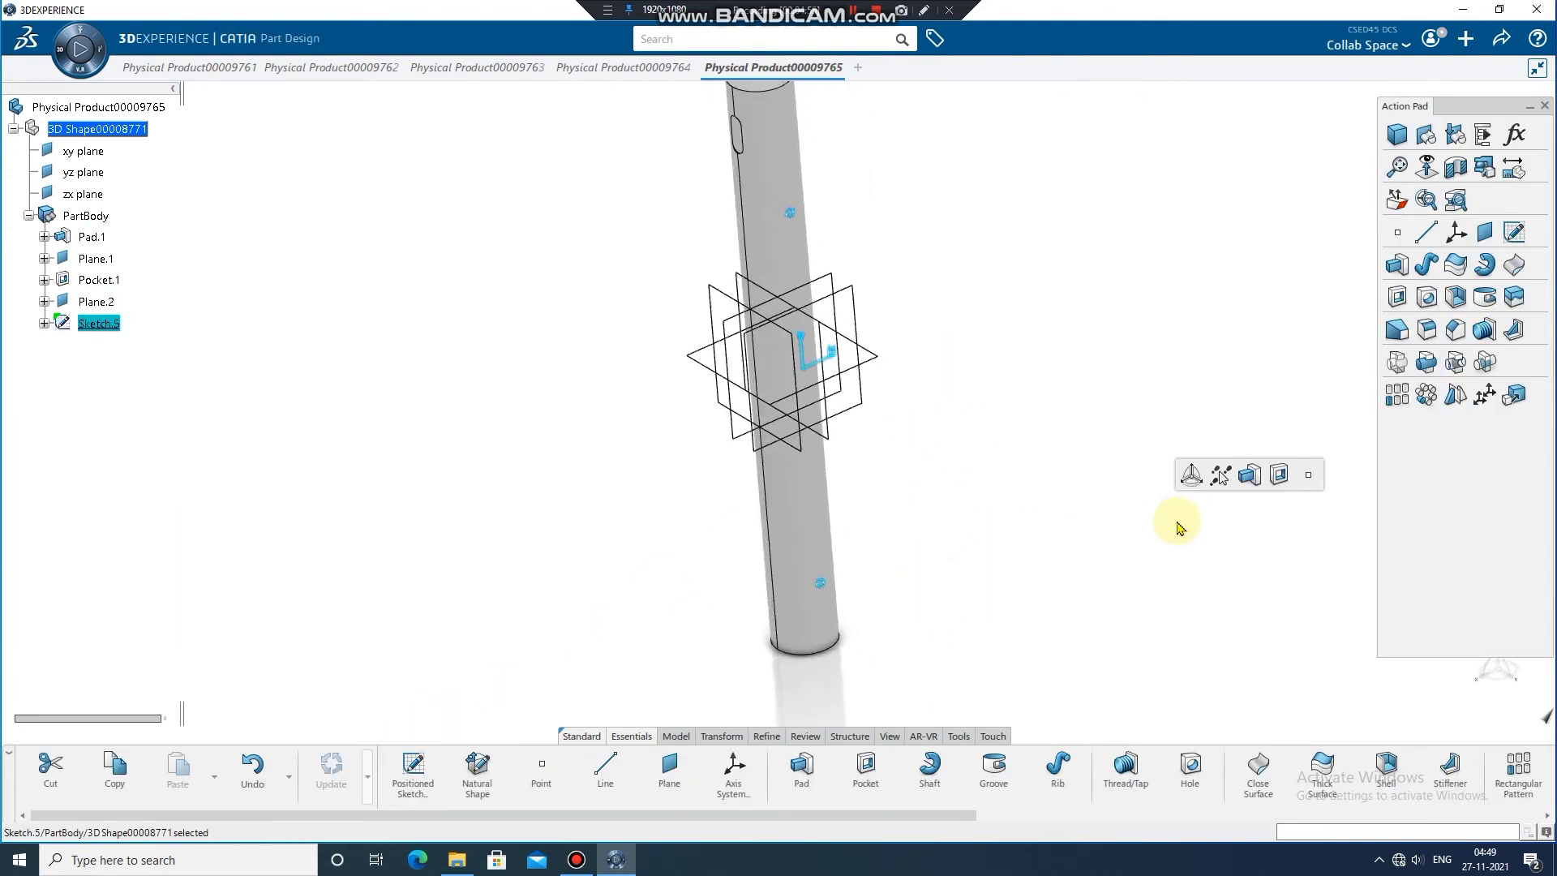
click(867, 774)
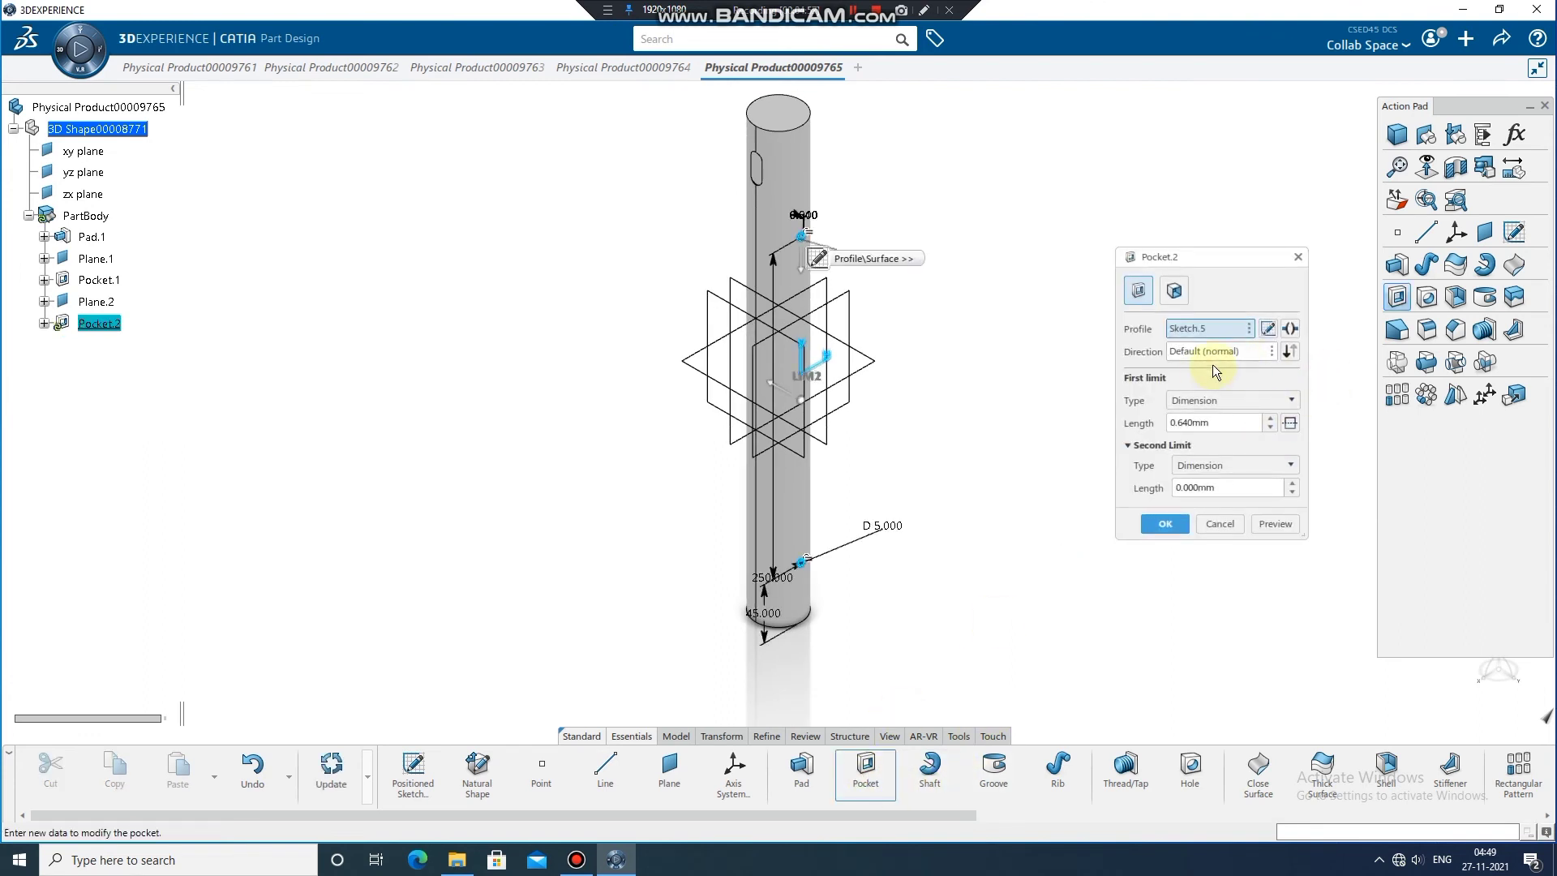
click(1166, 525)
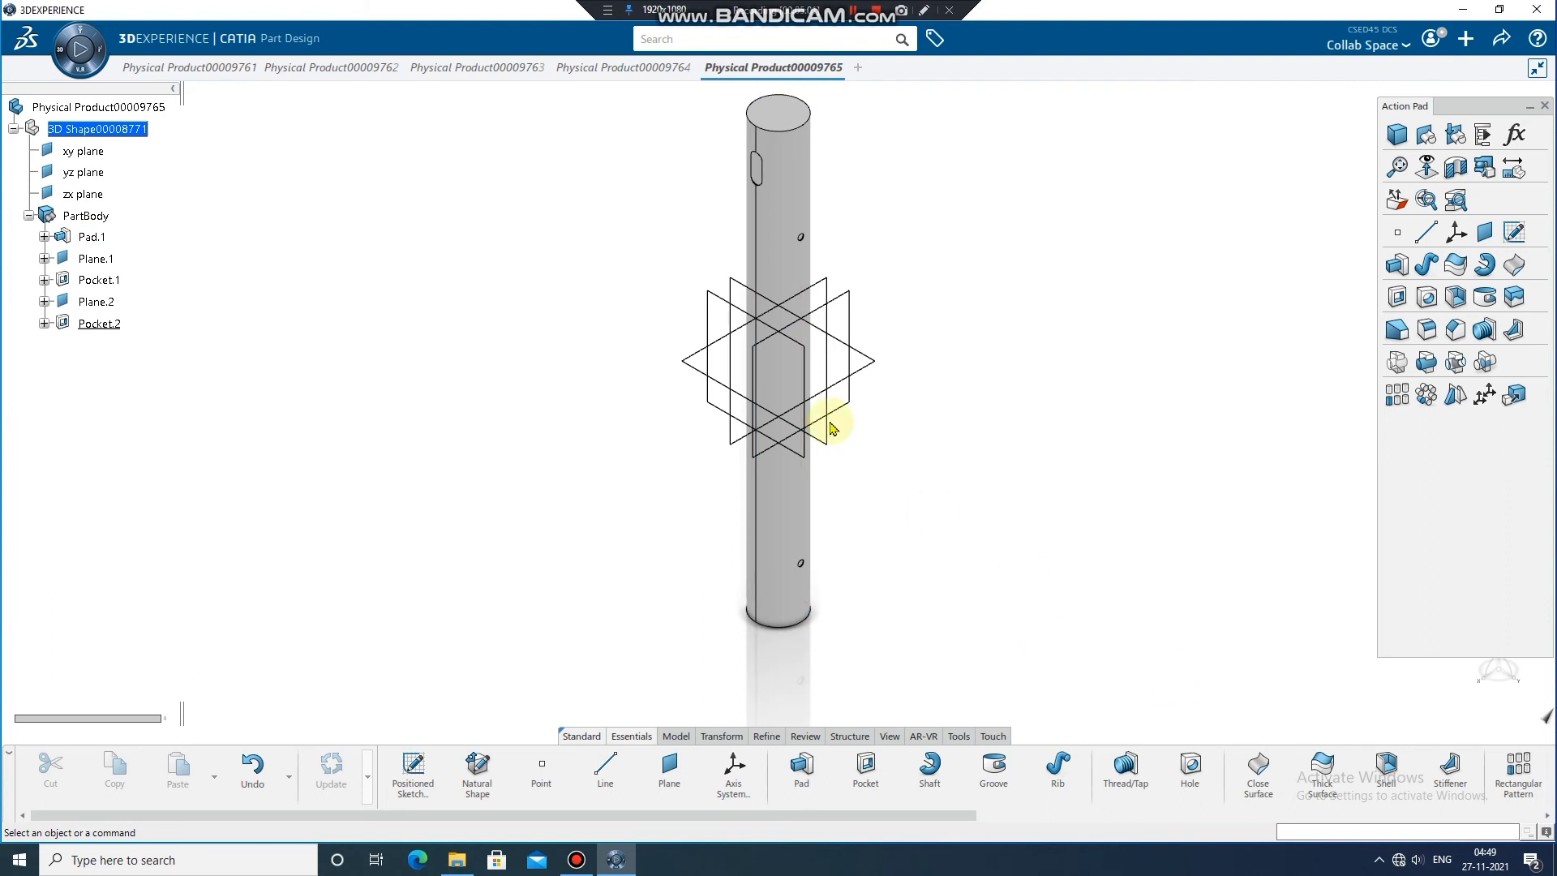
Step: Hide the xy, yz and zx planes together with Plane.1 and Plane.2
click(83, 152)
ctrl+click(84, 172)
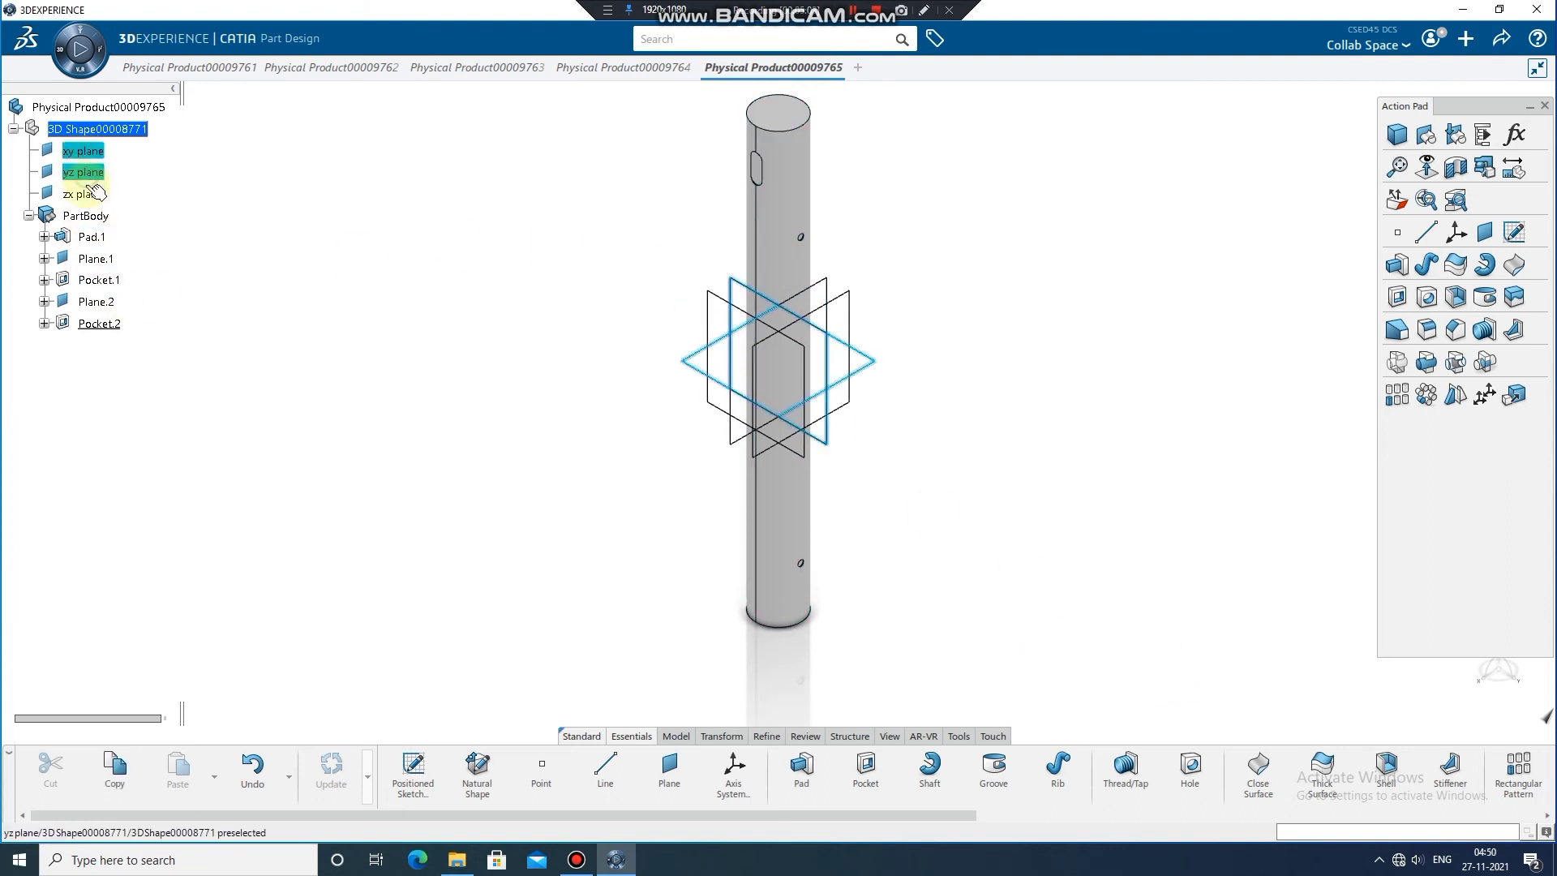
ctrl+click(84, 194)
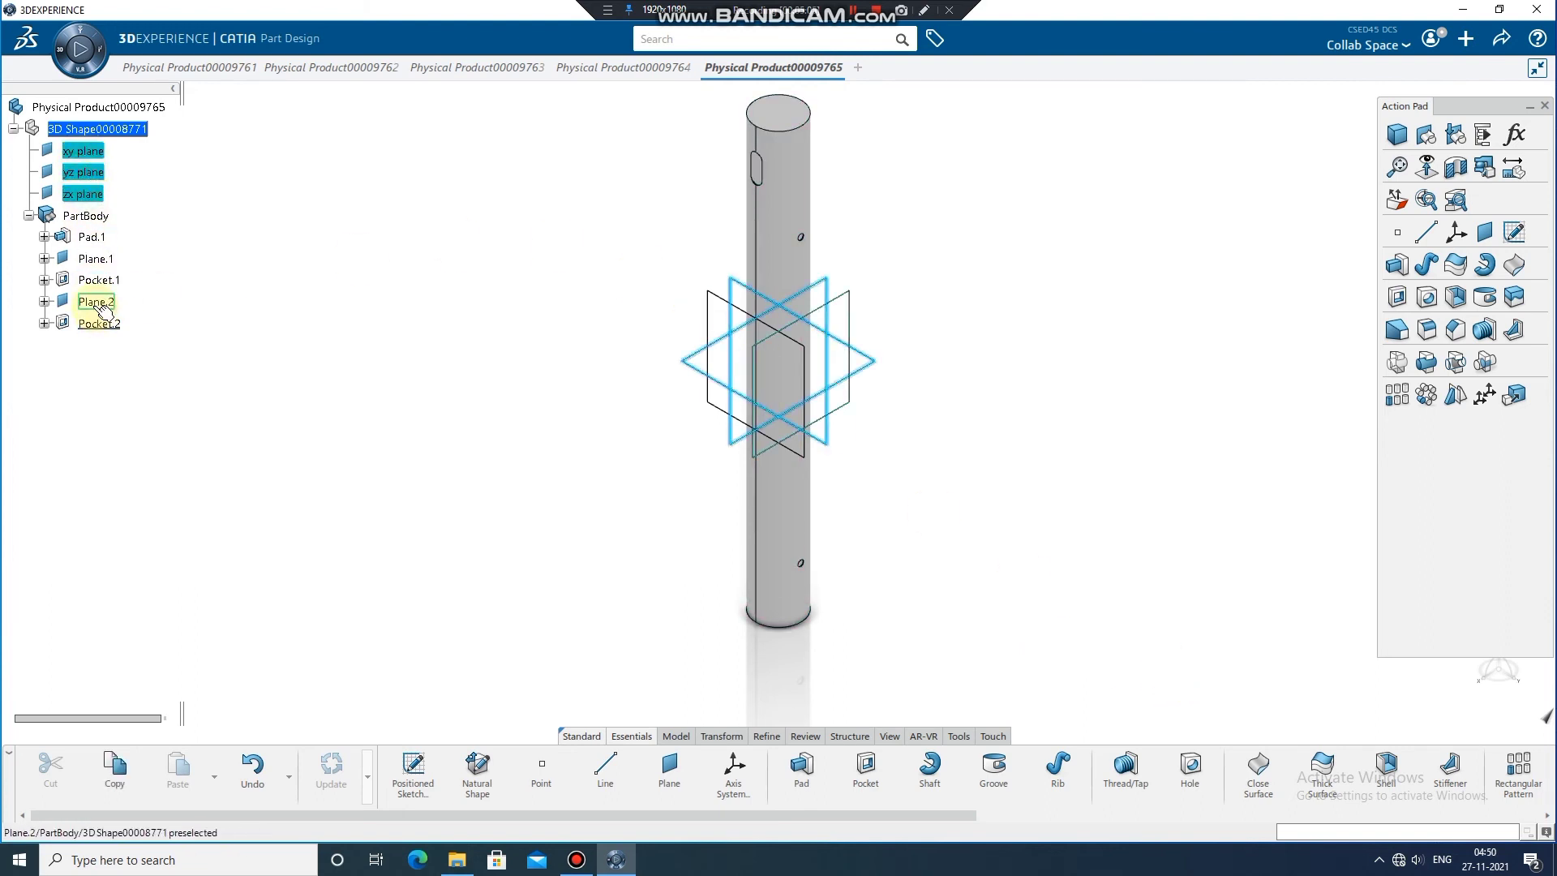
ctrl+click(97, 302)
ctrl+click(96, 258)
right_click(99, 261)
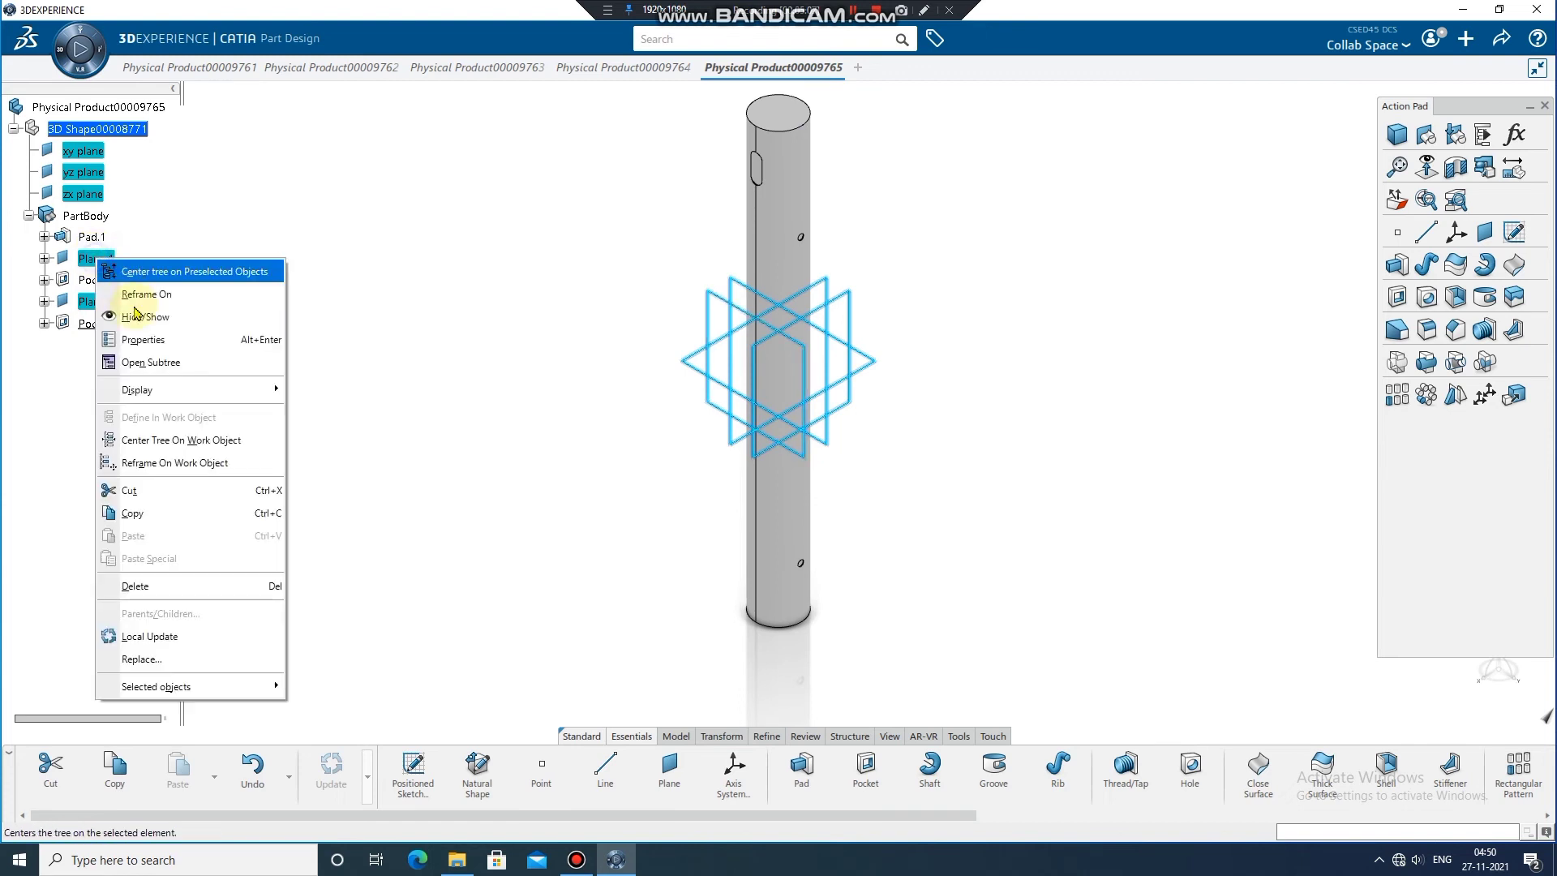
click(162, 316)
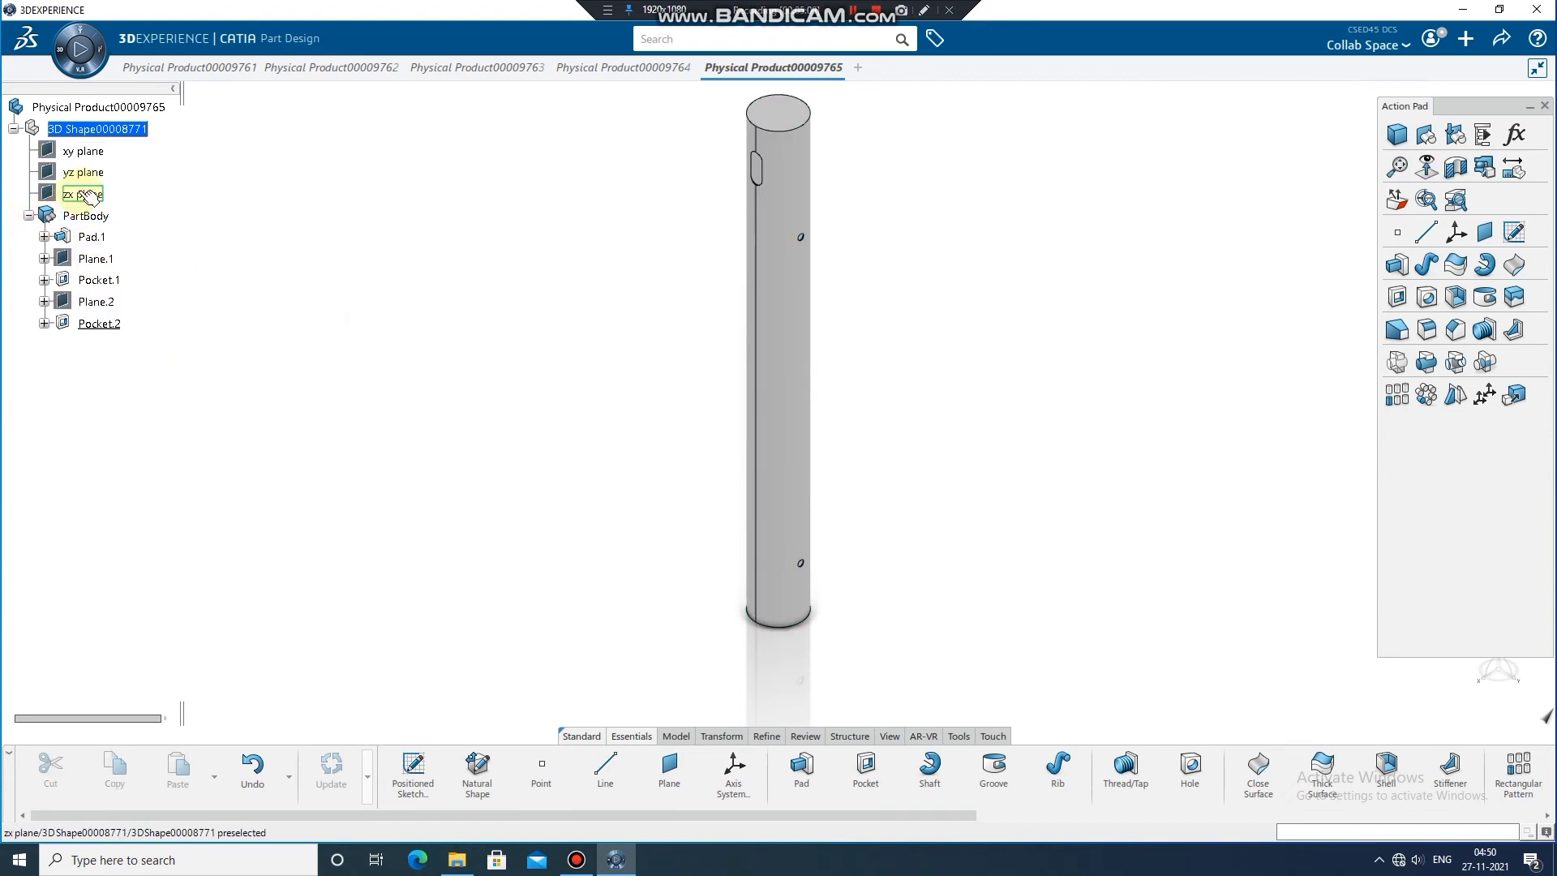
Step: Change the 3D shape's title to "part 2" in its reference properties
right_click(90, 130)
click(152, 210)
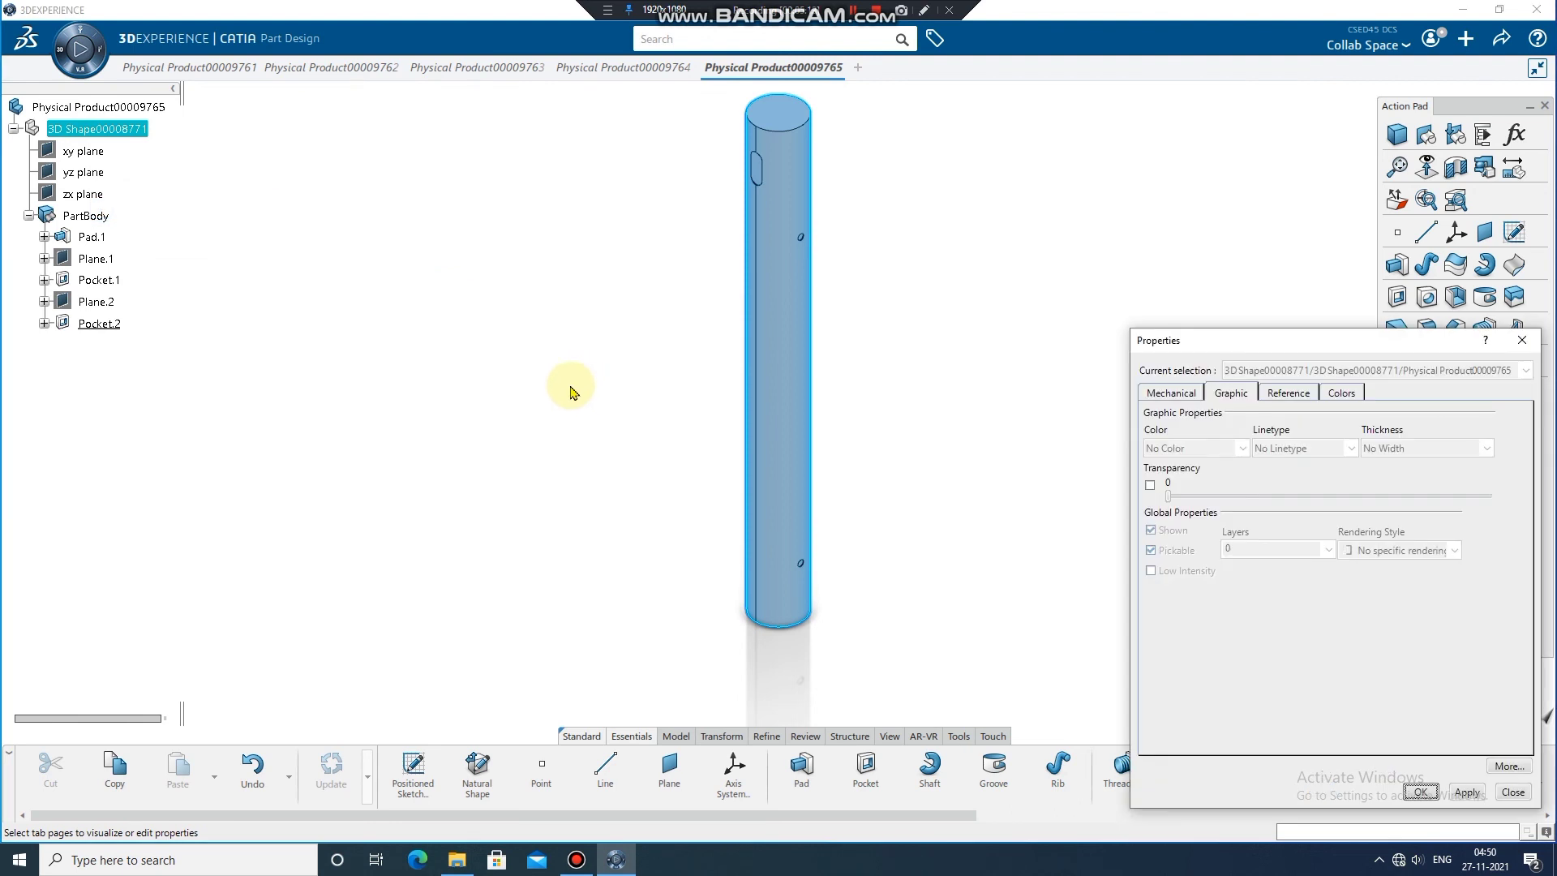
click(1276, 394)
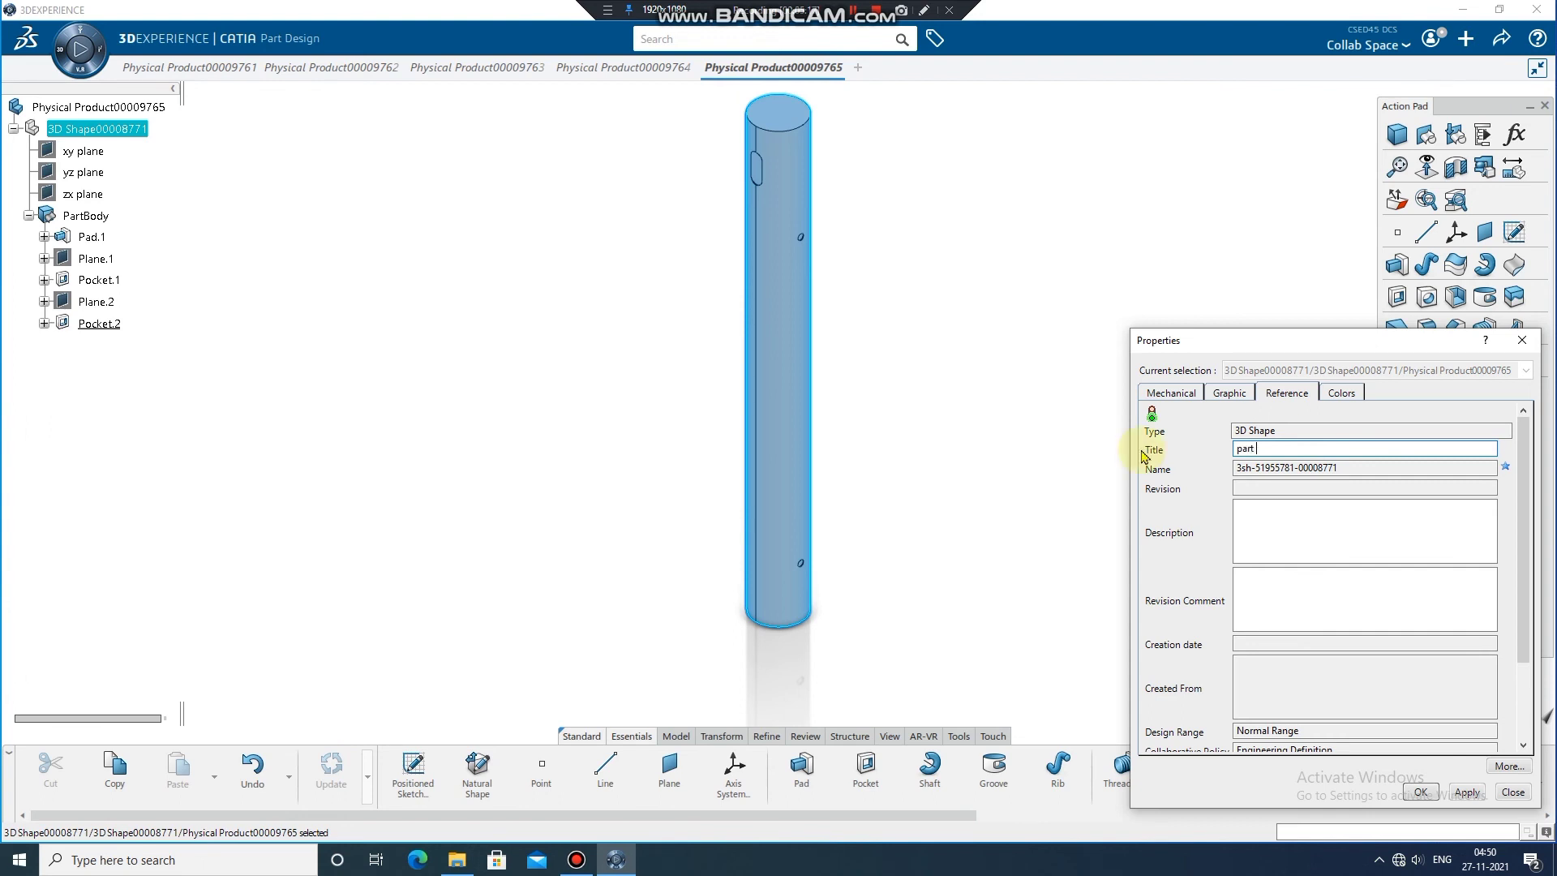
text(part 2)
click(1421, 792)
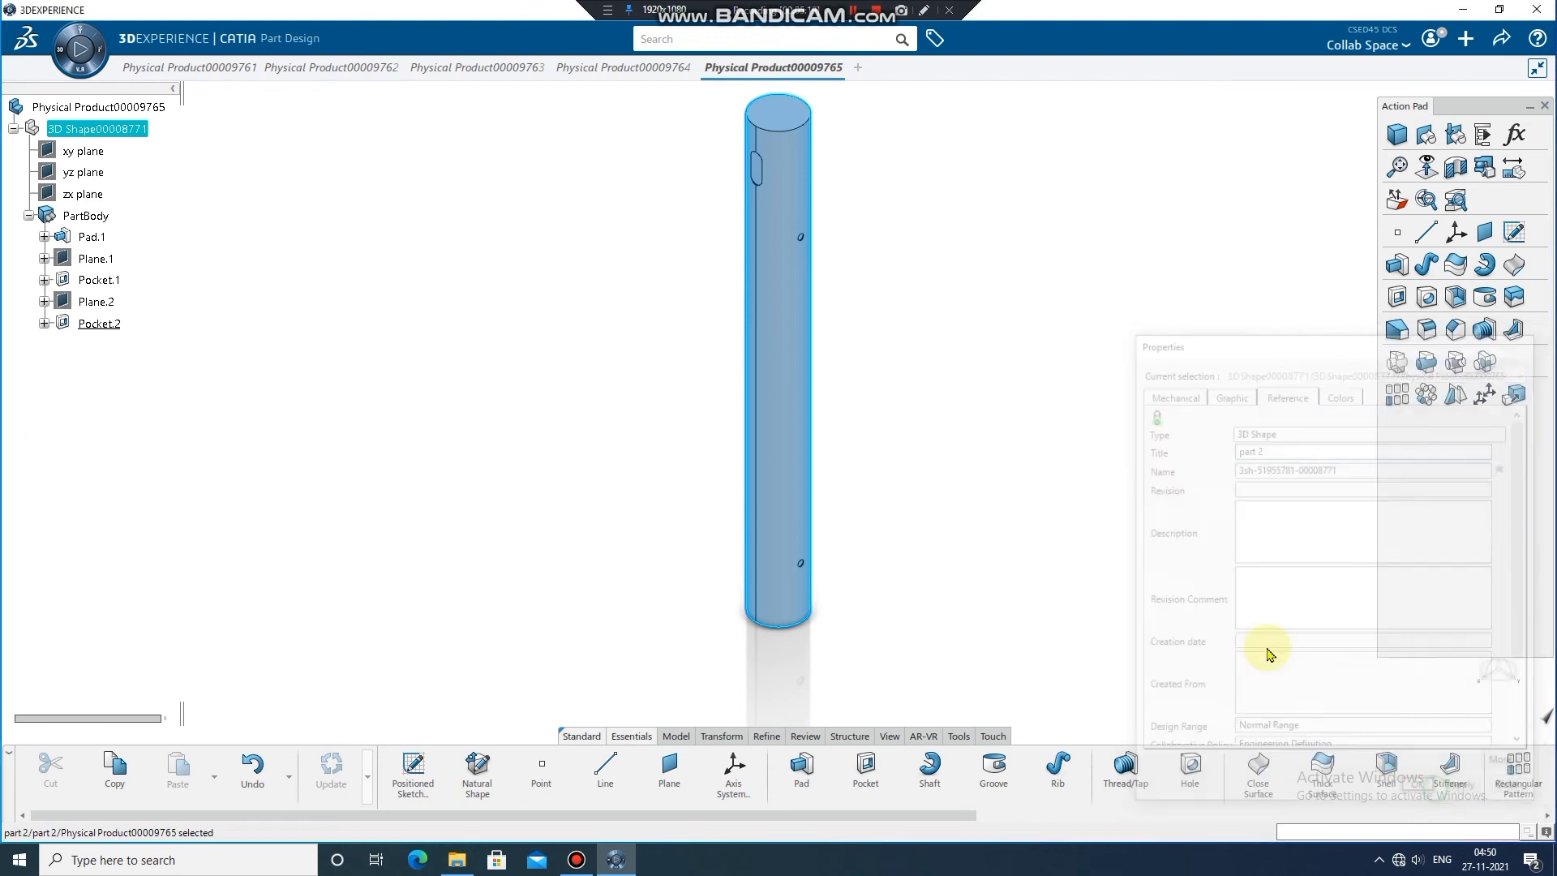
Step: Set the PartBody's fill colour to yellow and save the part
right_click(86, 216)
click(135, 301)
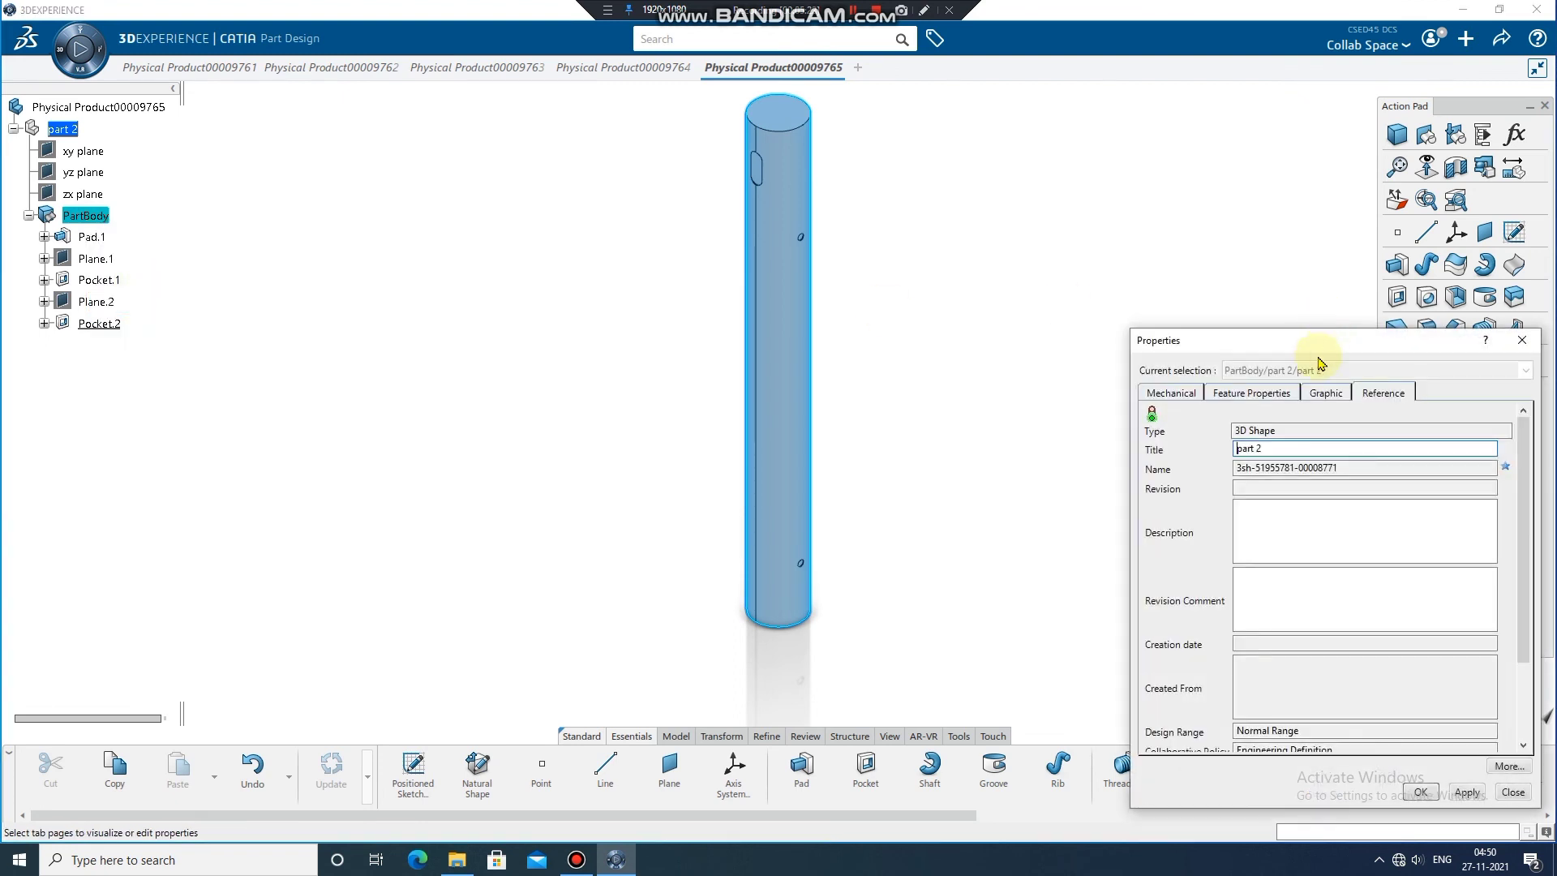
click(1306, 393)
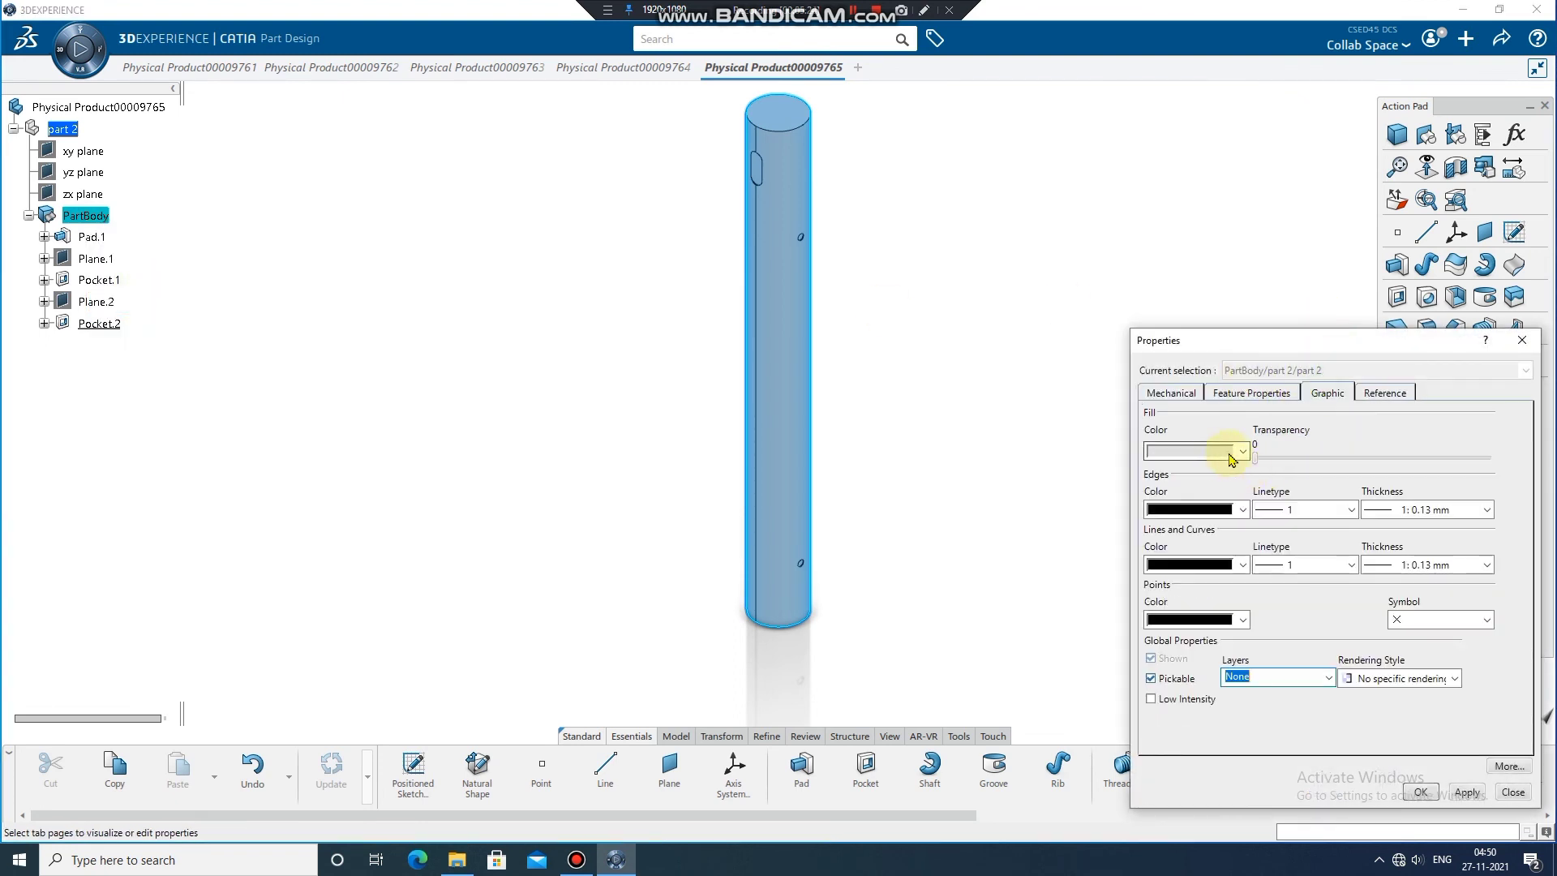
click(1242, 452)
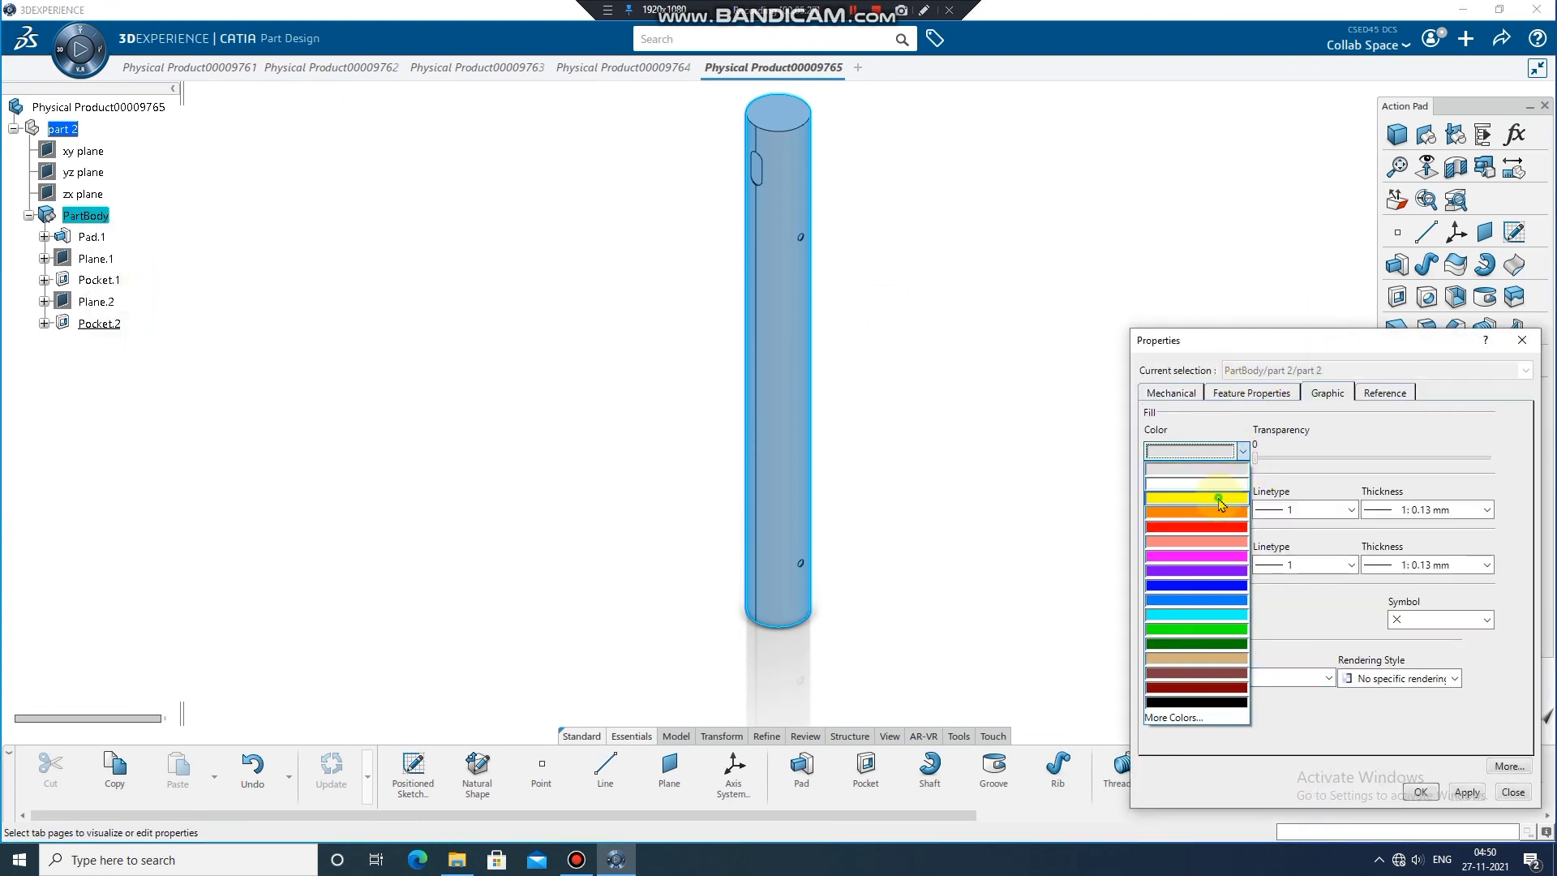
click(1221, 499)
click(1421, 793)
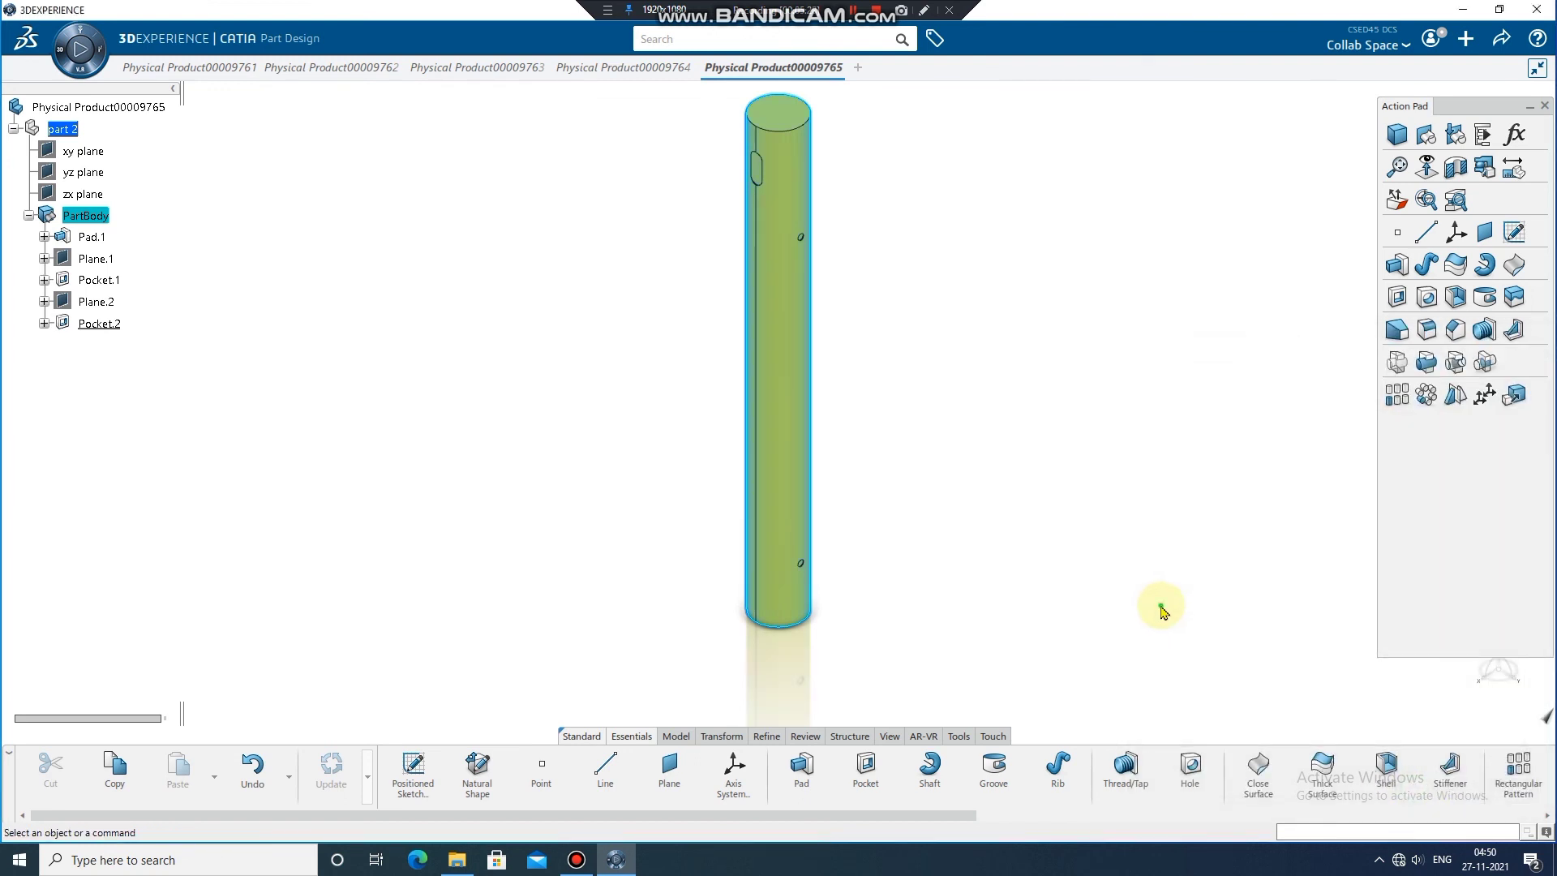
middle_drag(769, 375, 957, 431)
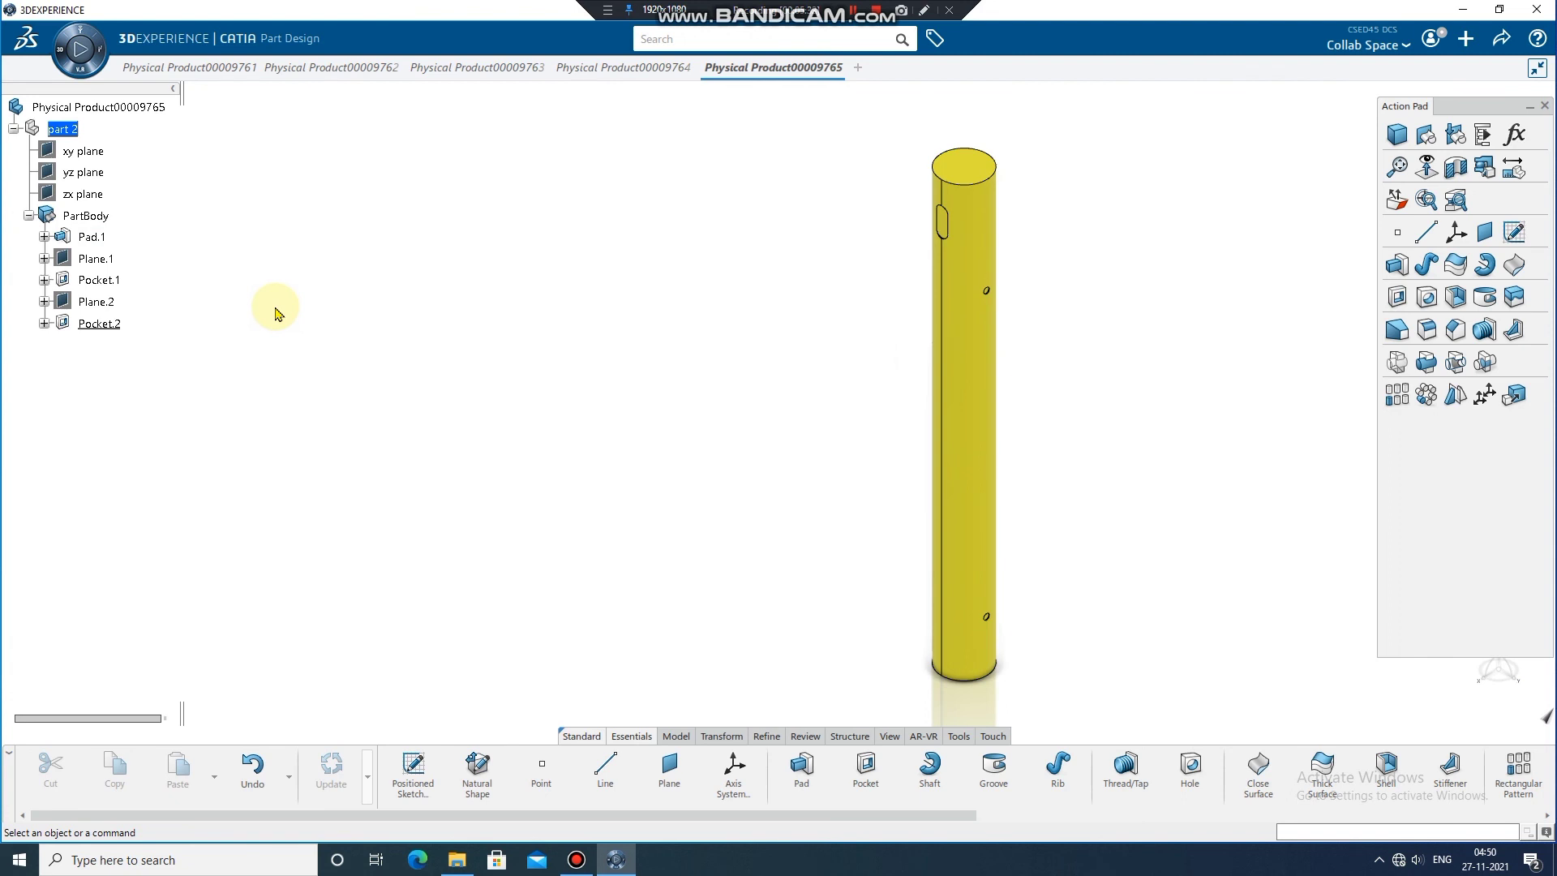
key(ctrl+s)
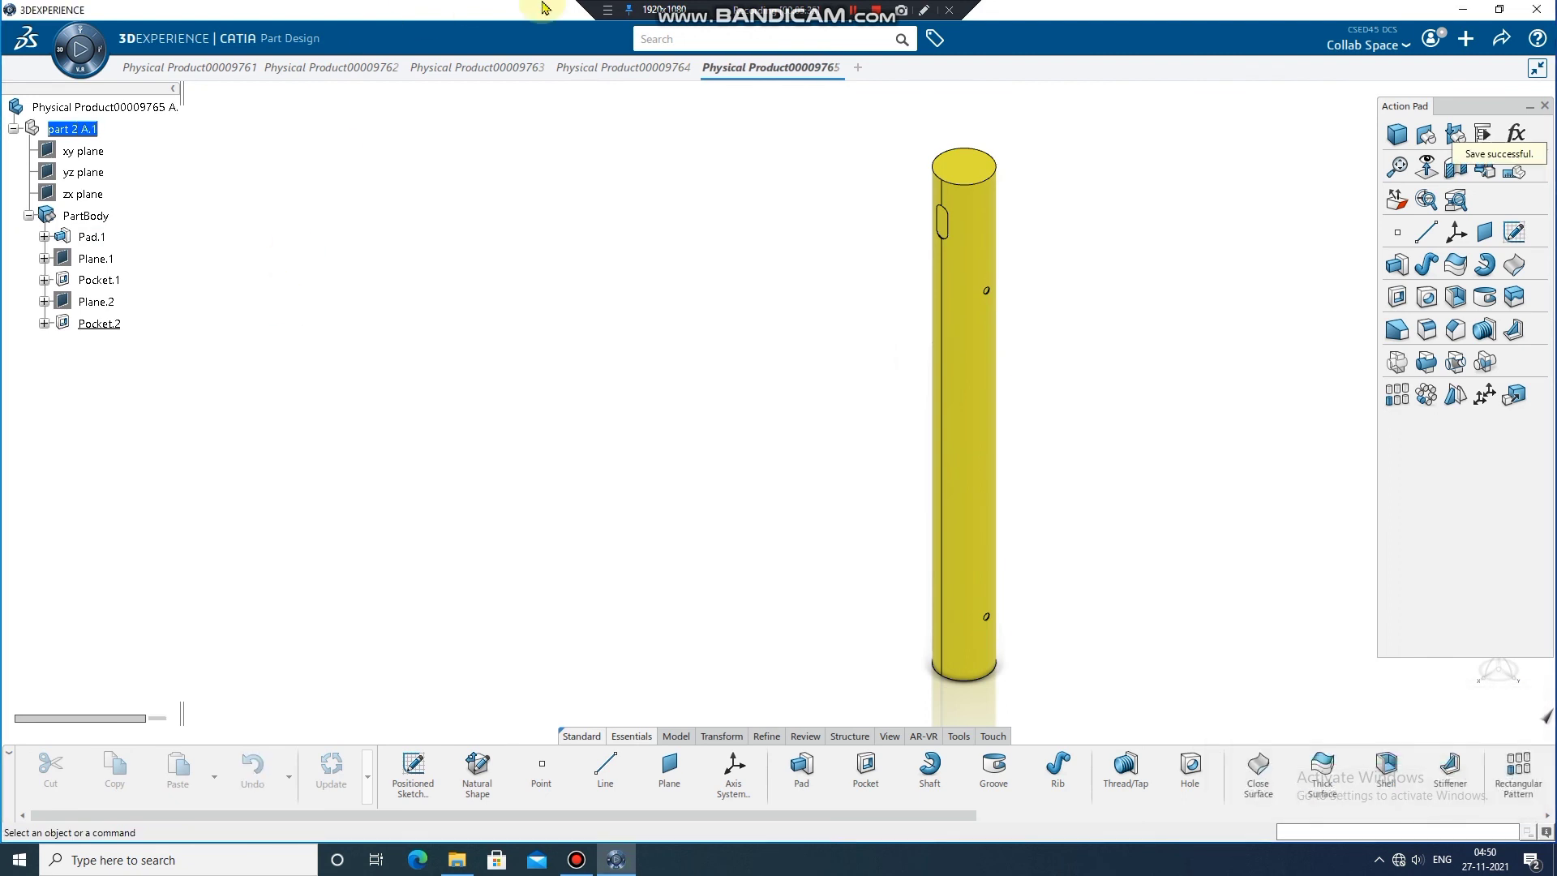